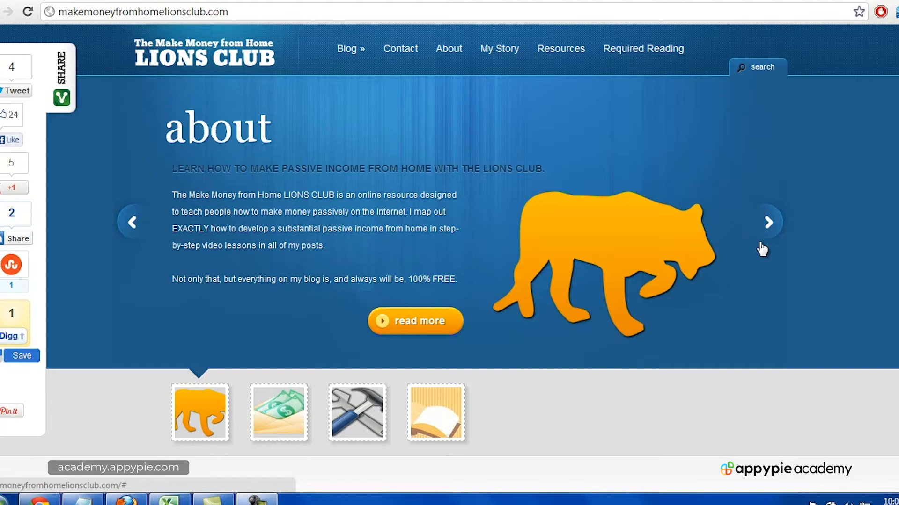
Open the site's Resources page and look through its list of tool categories.
left_click(561, 68)
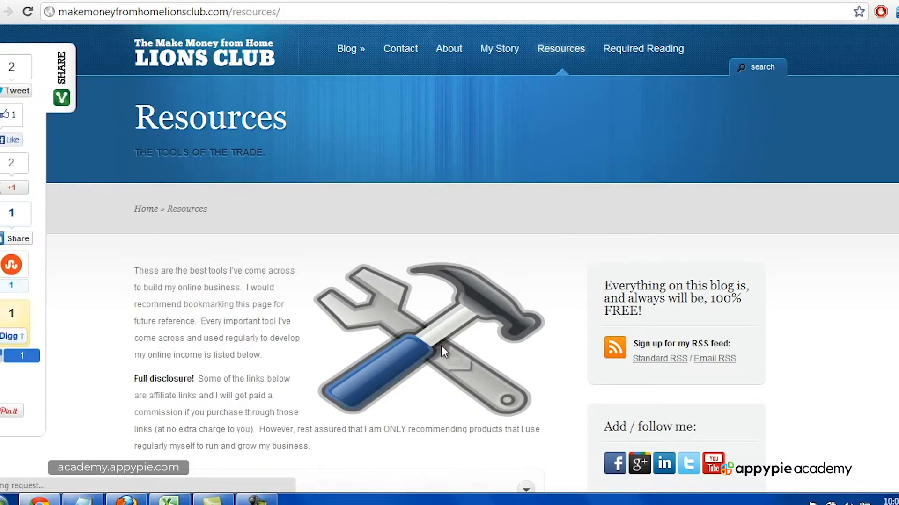
scroll(213, 200, "down", 3)
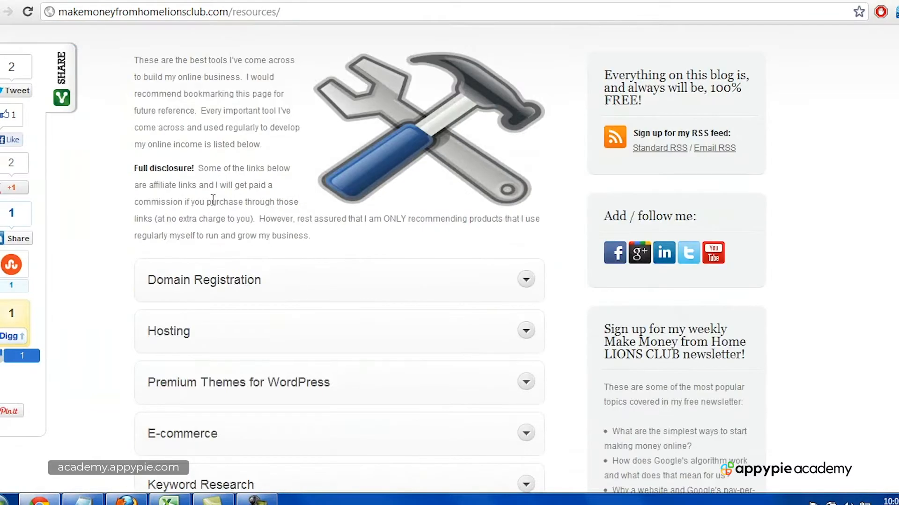
scroll(213, 200, "down", 5)
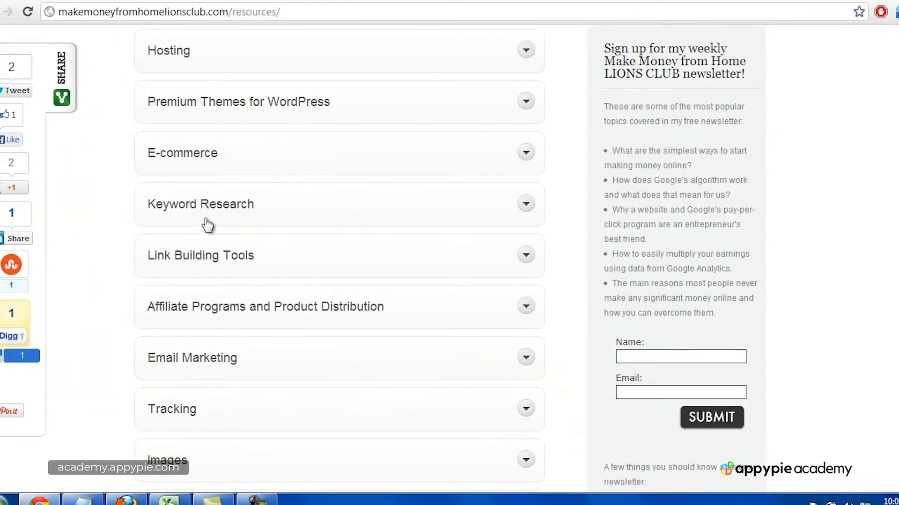
scroll(244, 300, "down", 1)
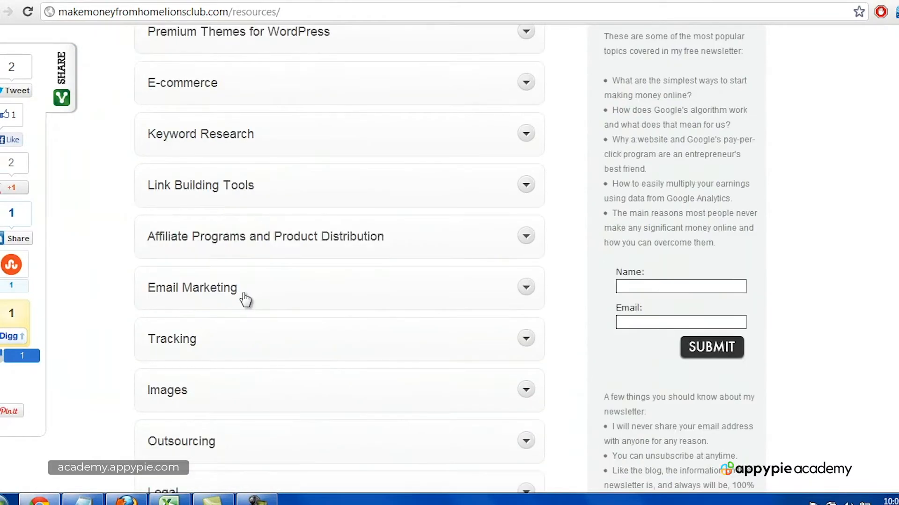
scroll(245, 300, "down", 2)
scroll(259, 386, "down", 1)
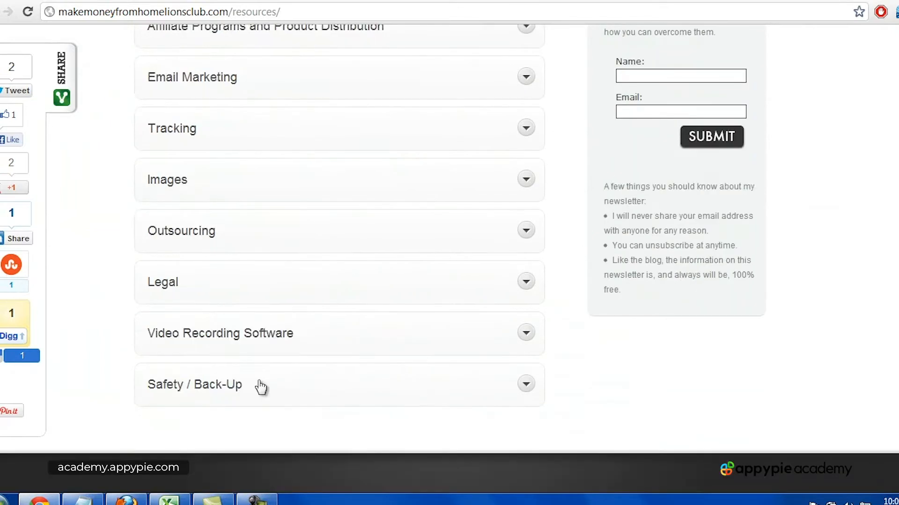
scroll(261, 387, "up", 3)
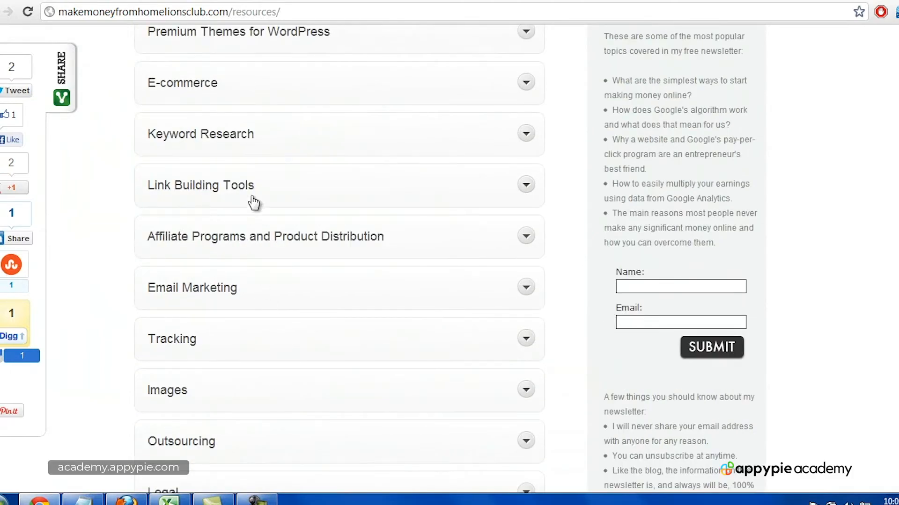
Expand the Keyword Research resources, open the Market Samurai page and examine its full-version offer.
left_click(242, 149)
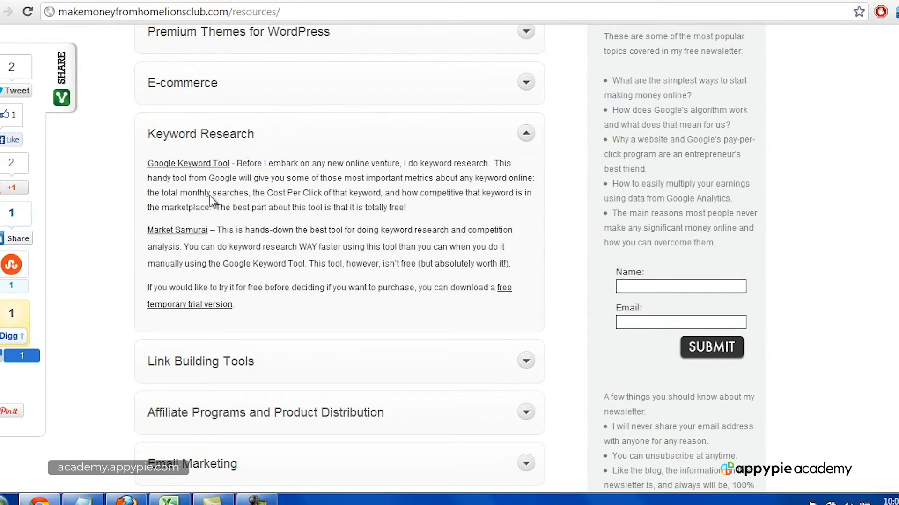
left_click(193, 235)
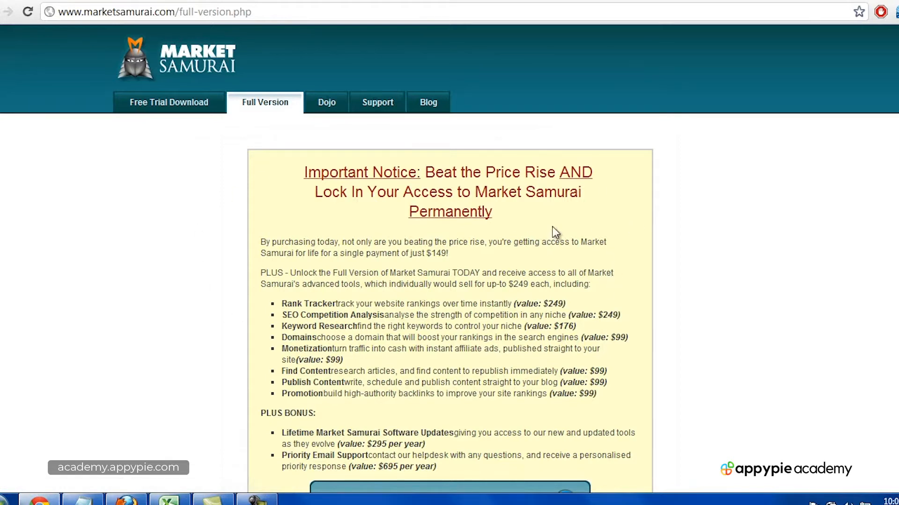
scroll(480, 227, "down", 3)
scroll(480, 229, "down", 2)
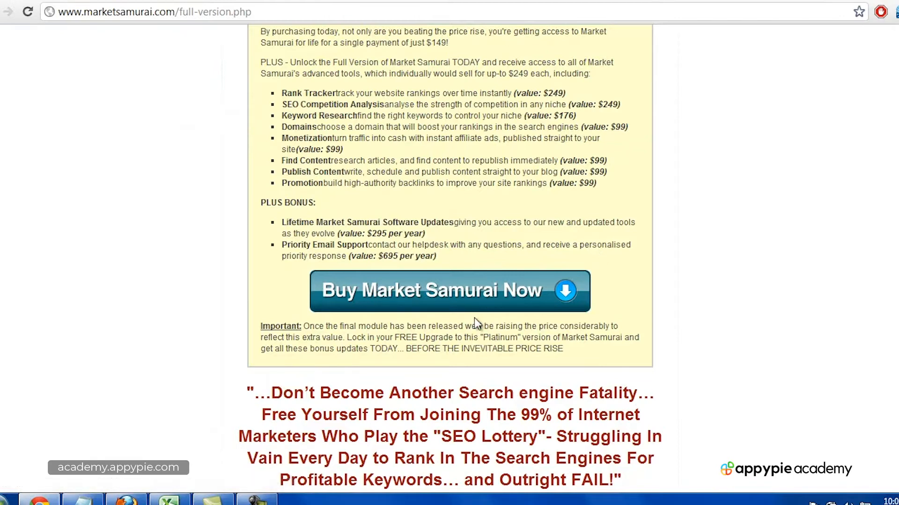
left_click(257, 500)
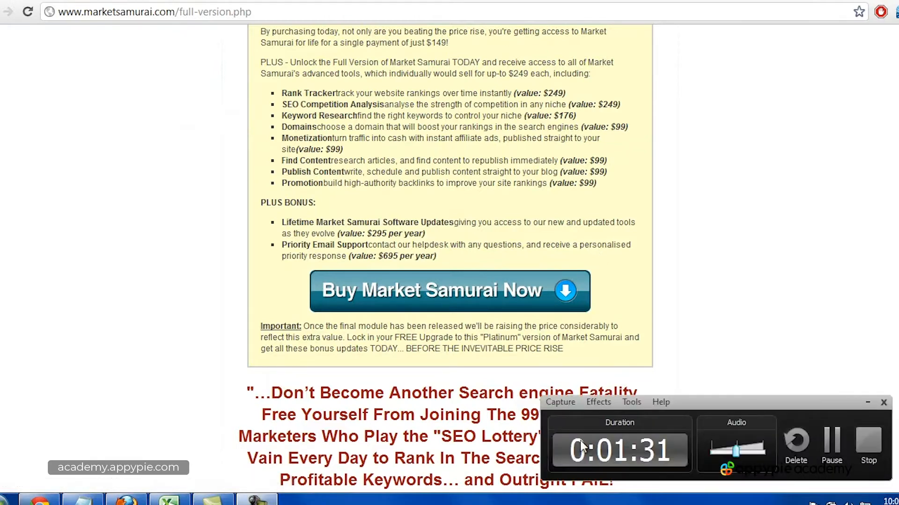
left_click(868, 443)
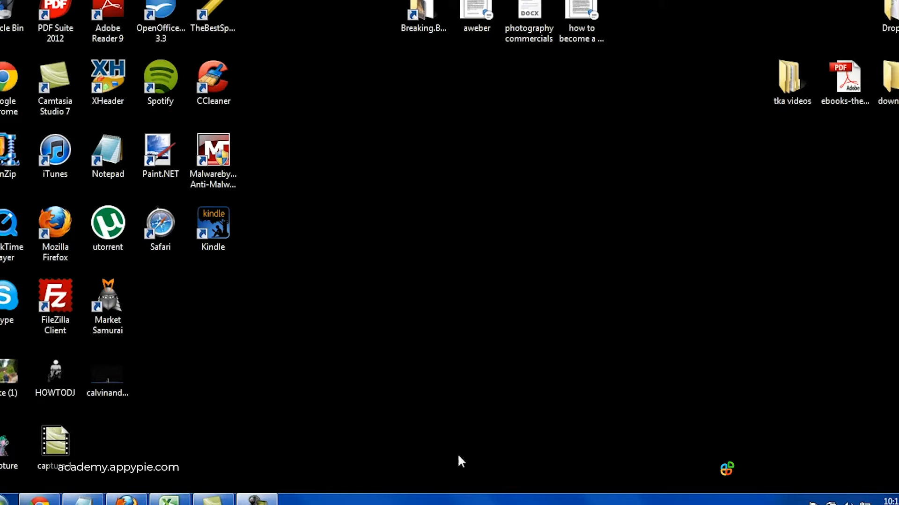
Launch Market Samurai from the desktop and create a new project with the keyword "lighting".
double_click(108, 302)
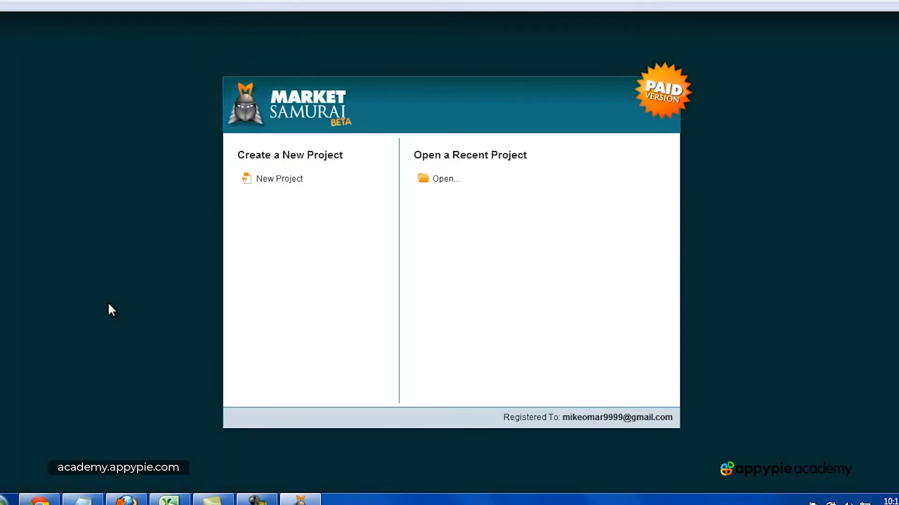
left_click(284, 182)
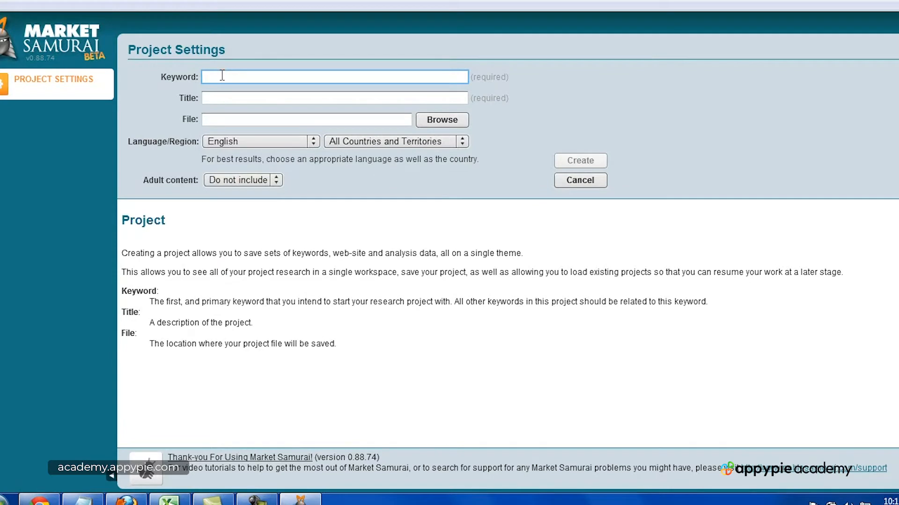
type("lighting")
key("Tab")
left_click(581, 161)
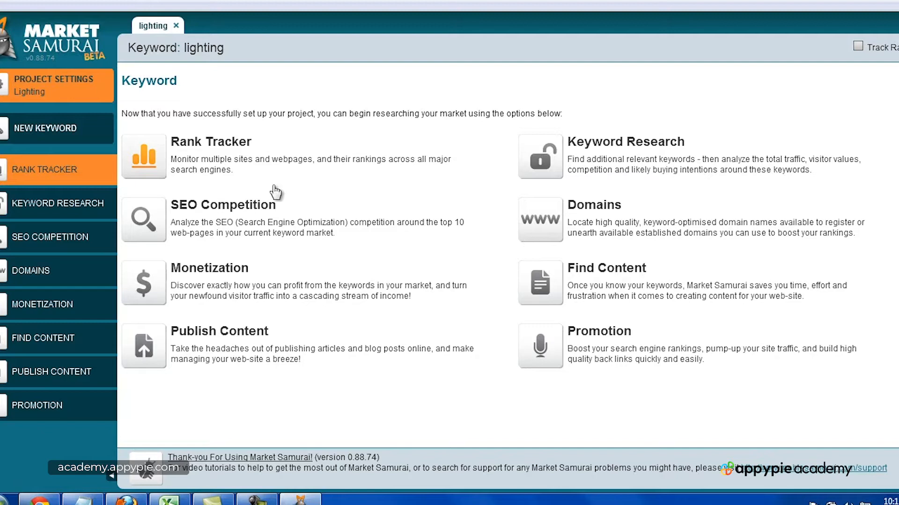
left_click(257, 501)
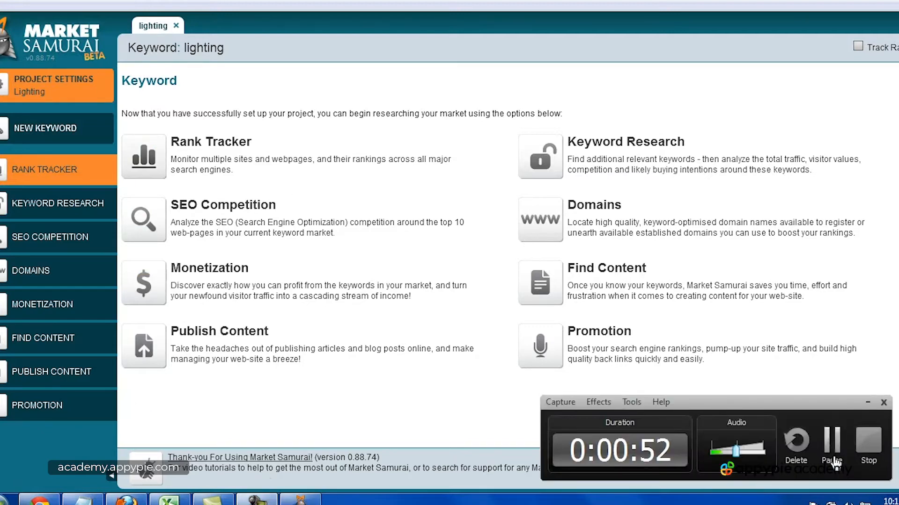
left_click(869, 442)
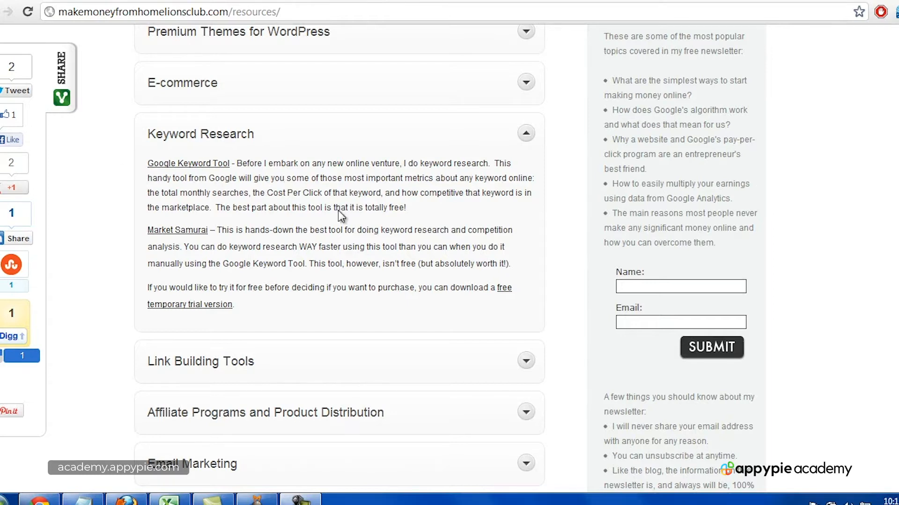
Open the Google Keyword Tool from the Resources page in the browser and search for "lighting" using only the [Exact] match type.
scroll(341, 202, "up", 3)
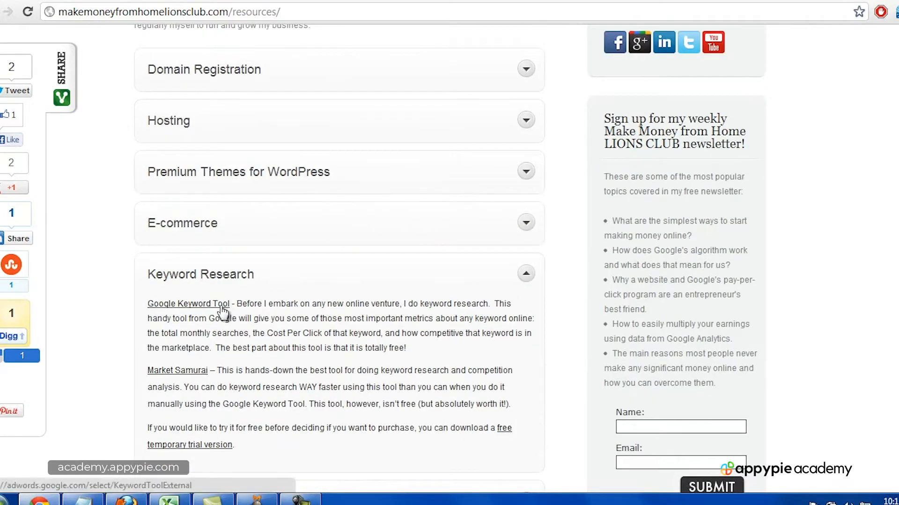
left_click(221, 308)
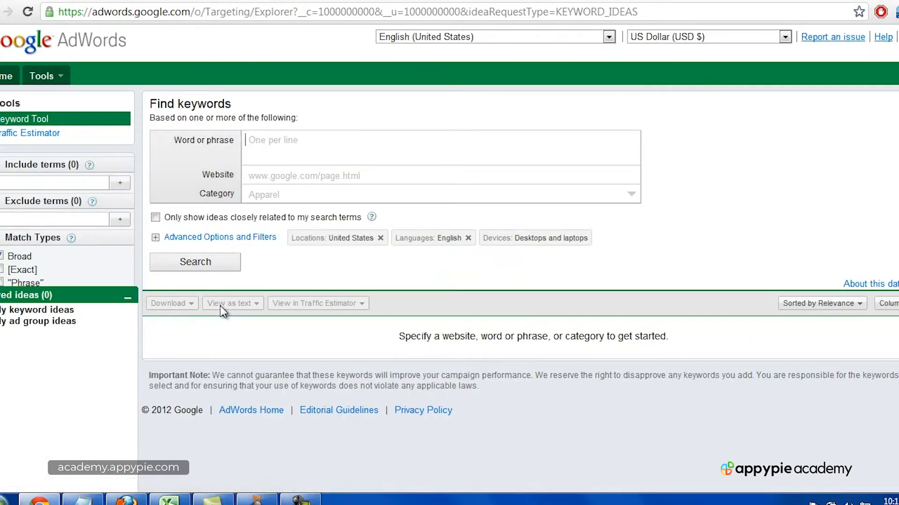
type("lighting")
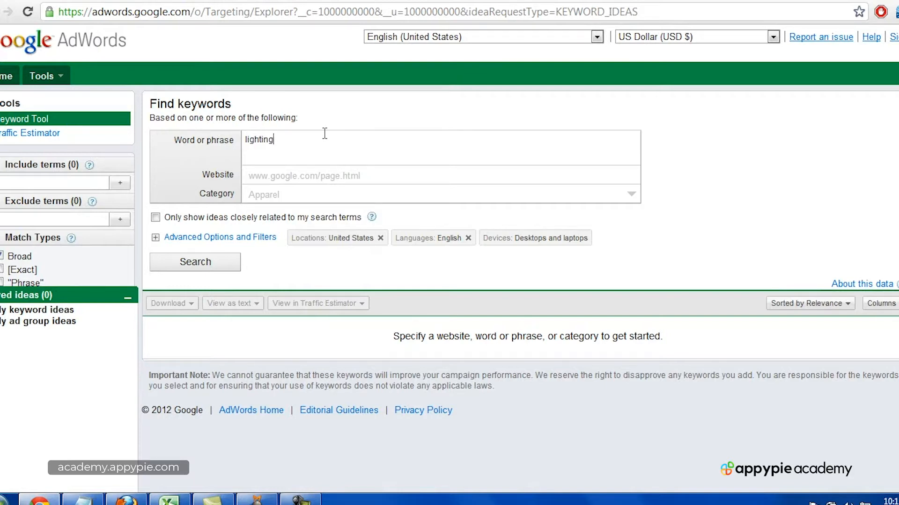
left_click(2, 255)
left_click(2, 270)
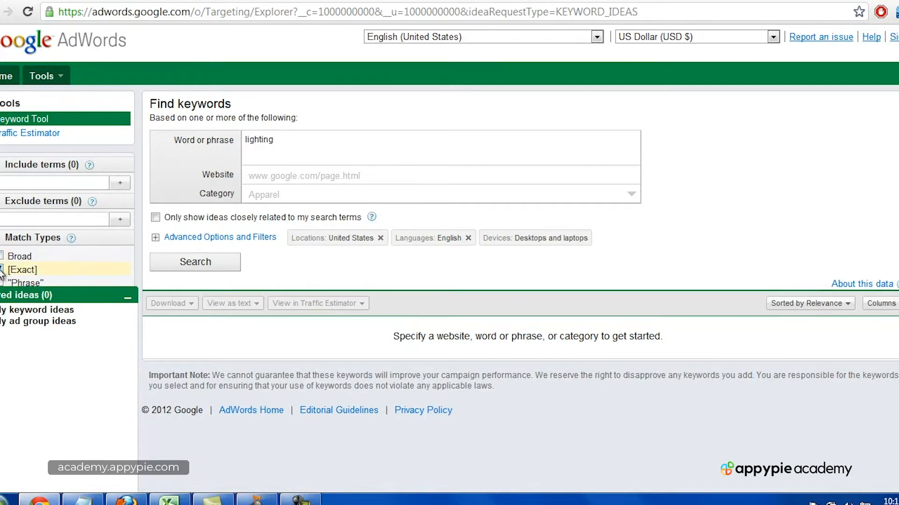
left_click(189, 264)
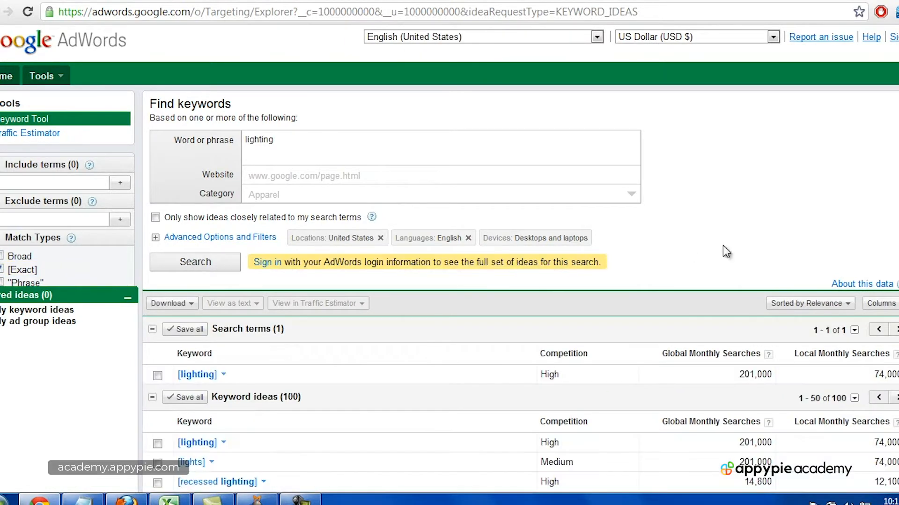
Sort the keyword ideas by Global Monthly Searches and look through the list.
scroll(786, 243, "down", 5)
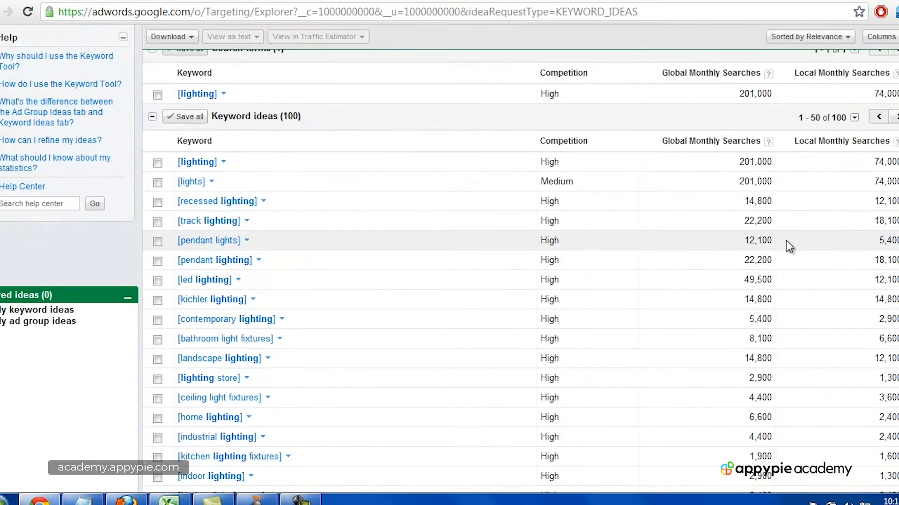
left_click(721, 147)
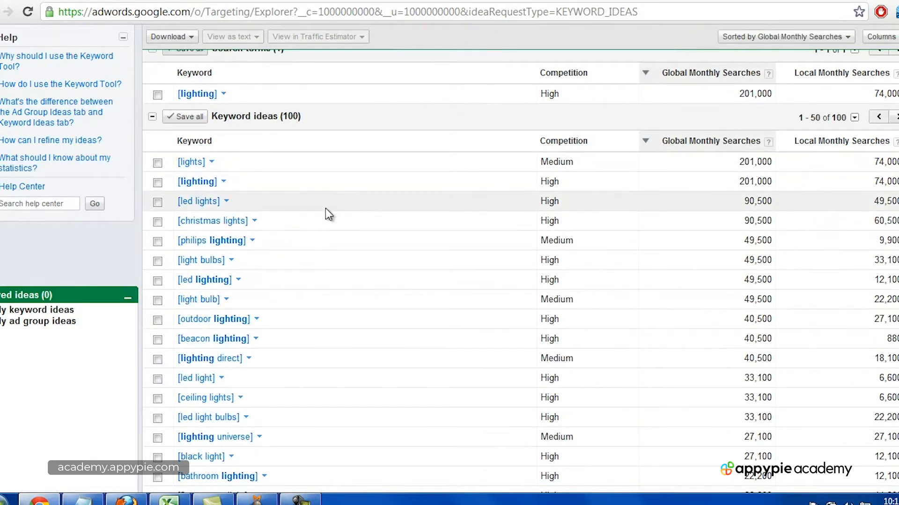
scroll(373, 209, "down", 6)
scroll(373, 209, "down", 10)
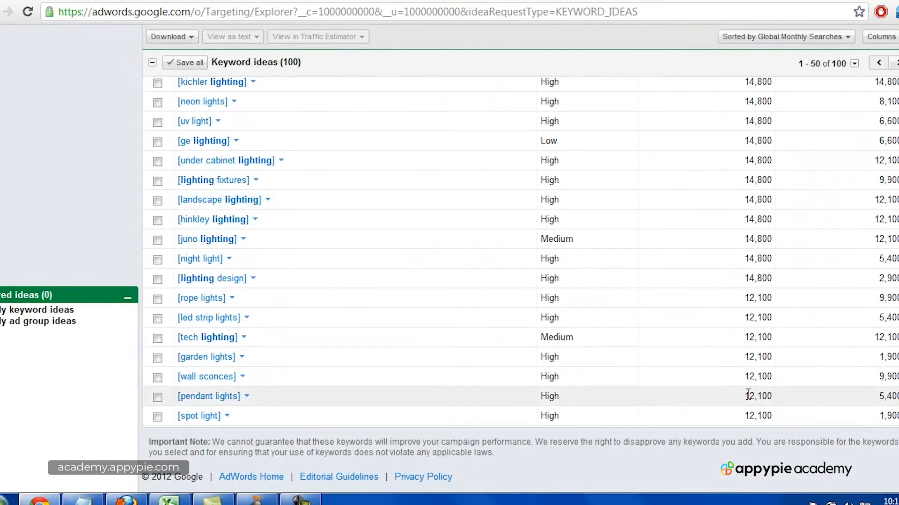
scroll(748, 392, "up", 15)
scroll(747, 392, "up", 10)
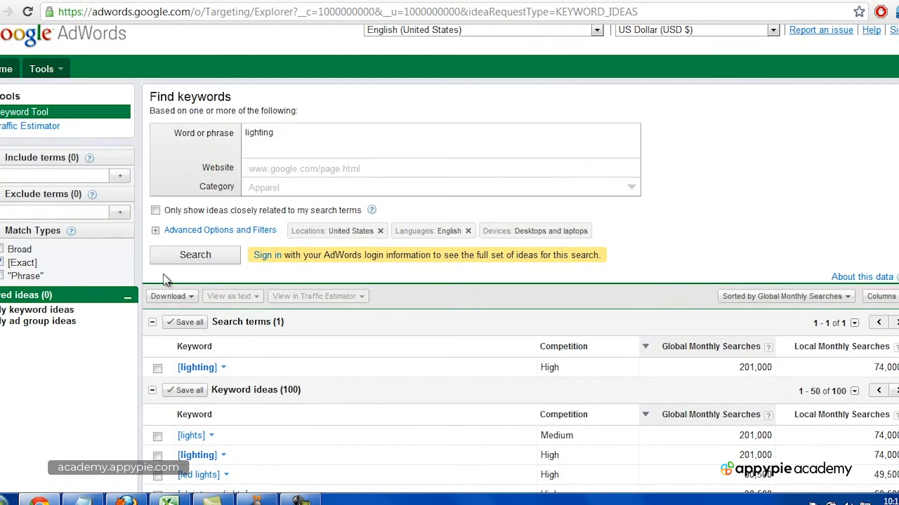
Download all search results as a CSV file and open the downloaded file in Excel.
left_click(182, 296)
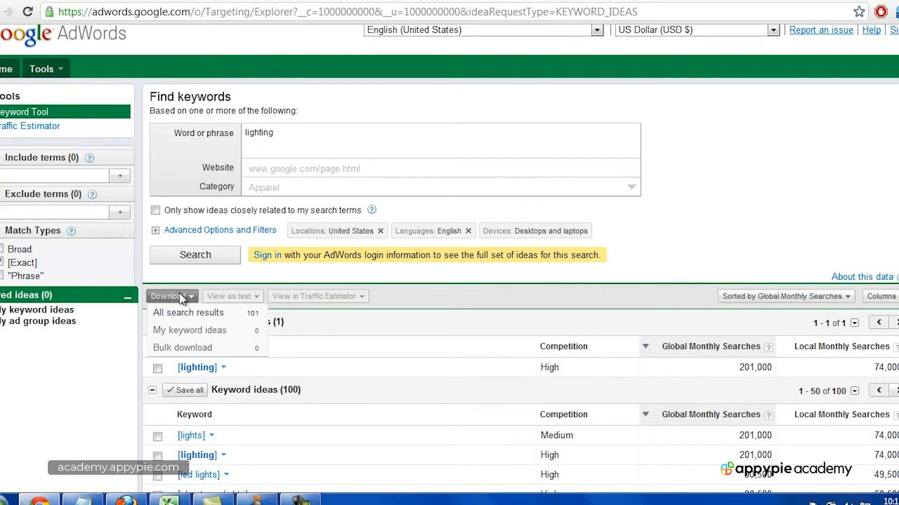
left_click(182, 295)
left_click(189, 298)
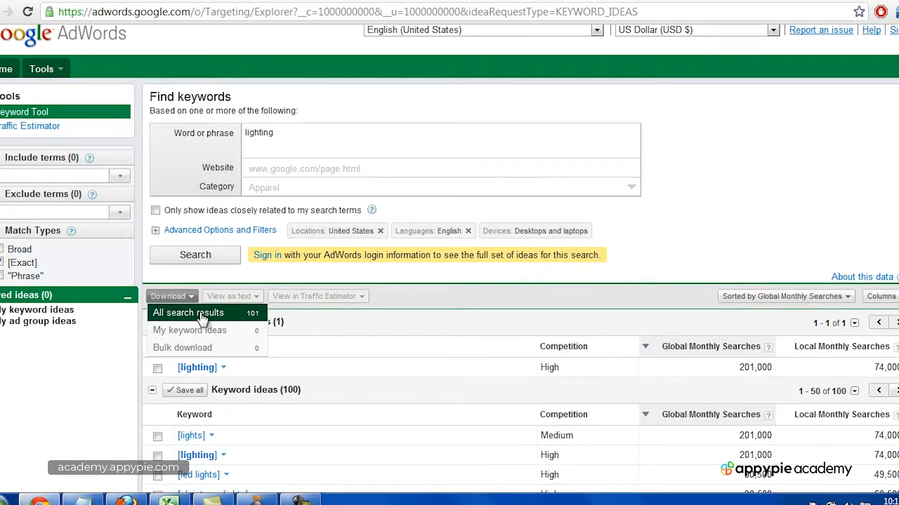
left_click(195, 312)
left_click(375, 283)
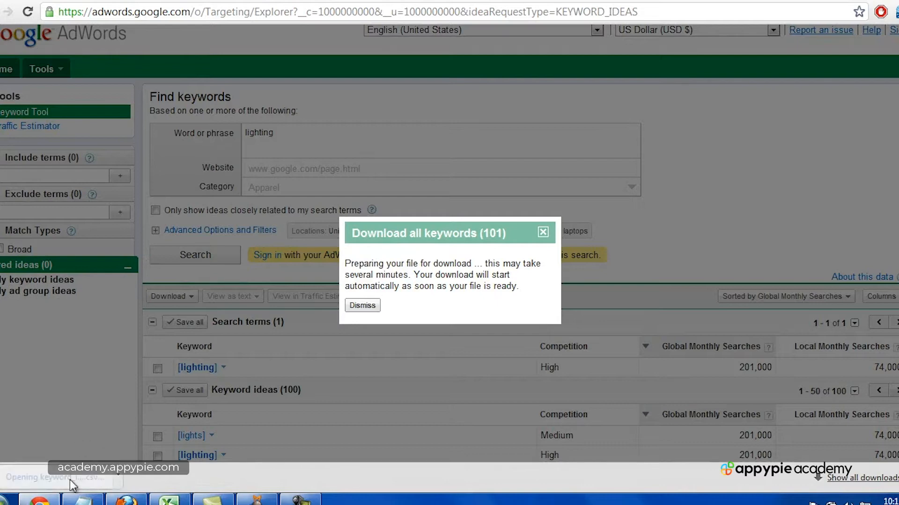
left_click(69, 479)
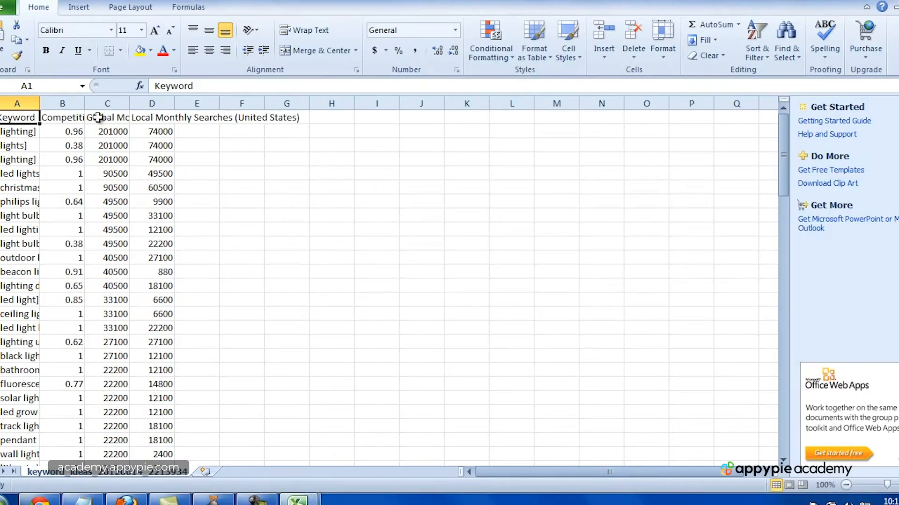
Widen the Keyword column so its entries fit, and delete the Competition column.
left_click_drag(38, 101, 202, 106)
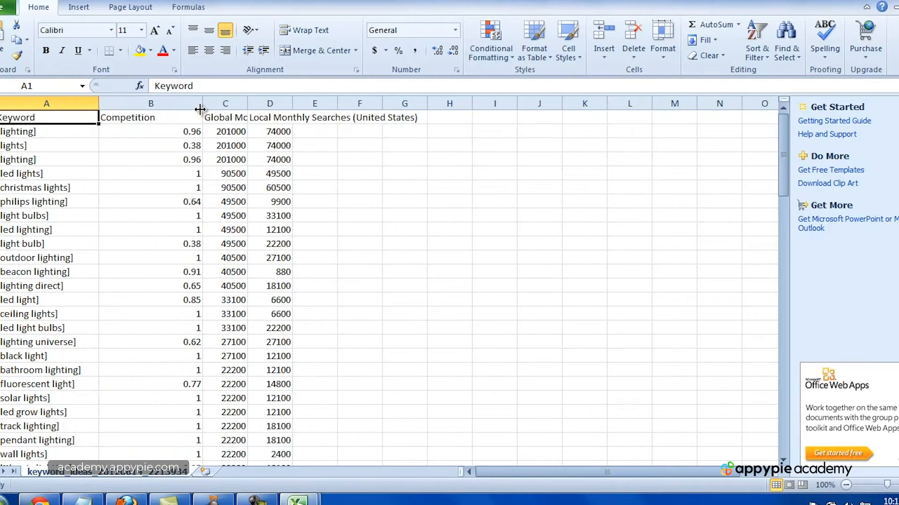
right_click(159, 103)
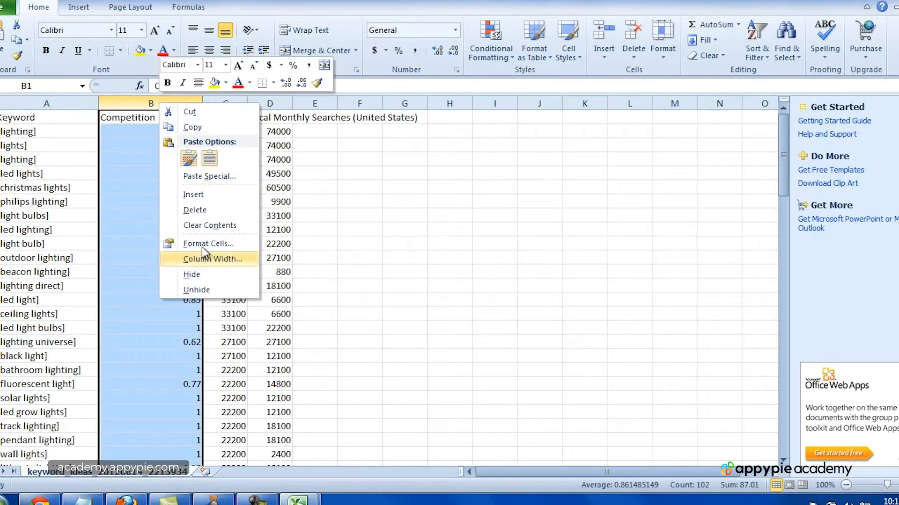
left_click(194, 210)
left_click_drag(144, 103, 192, 103)
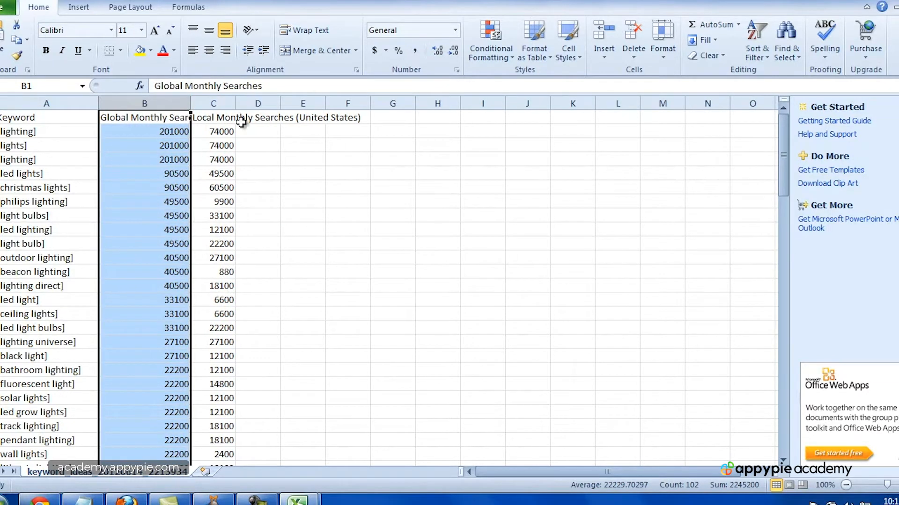
Delete the Local Monthly Searches (United States) column and widen columns B and C so the Global Monthly Searches heading fits.
right_click(225, 104)
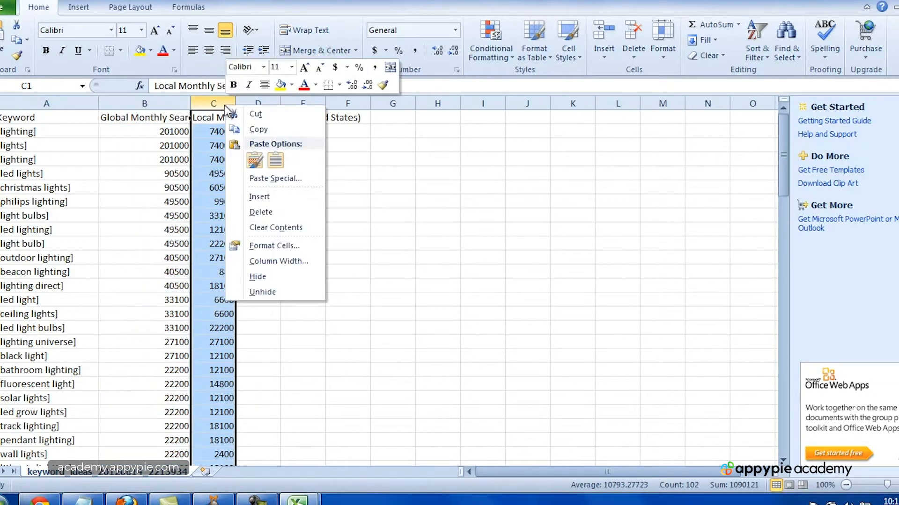
left_click(261, 212)
left_click_drag(189, 107, 302, 104)
left_click(262, 123)
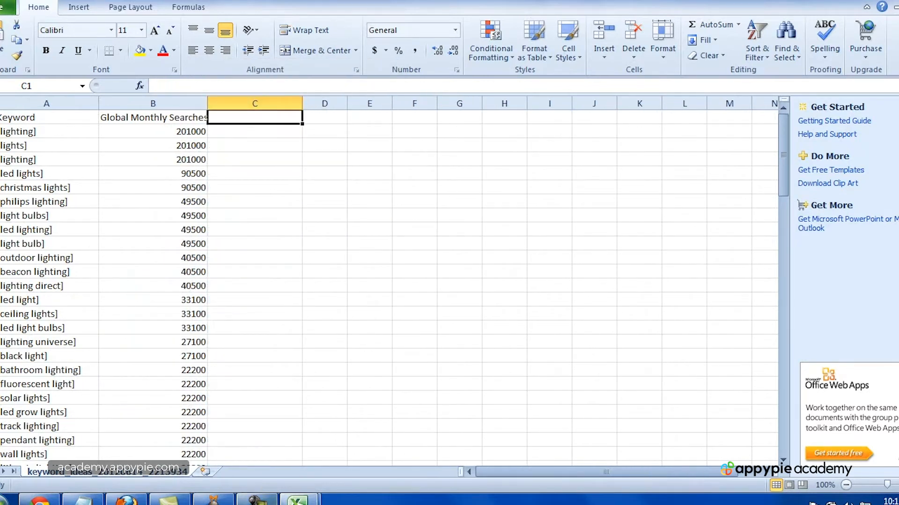
left_click(258, 500)
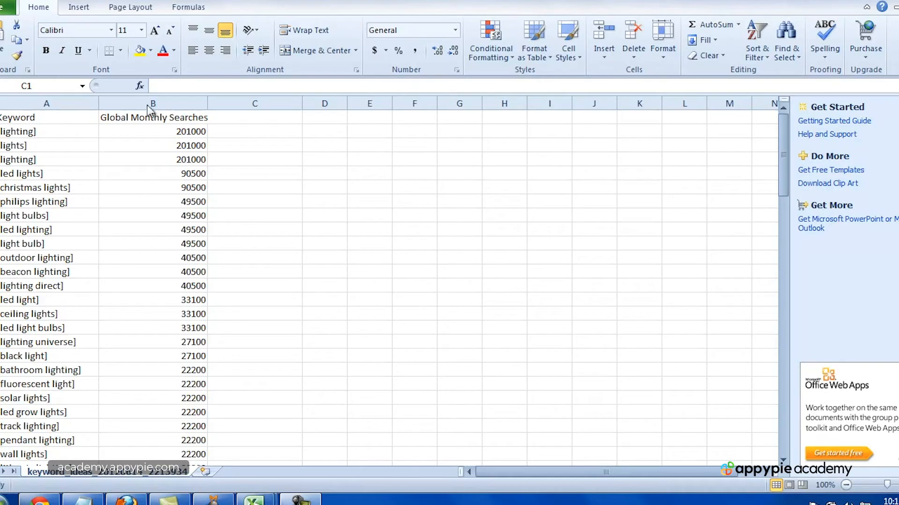
Add the heading "average cost per click" in cell C1.
left_click(277, 118)
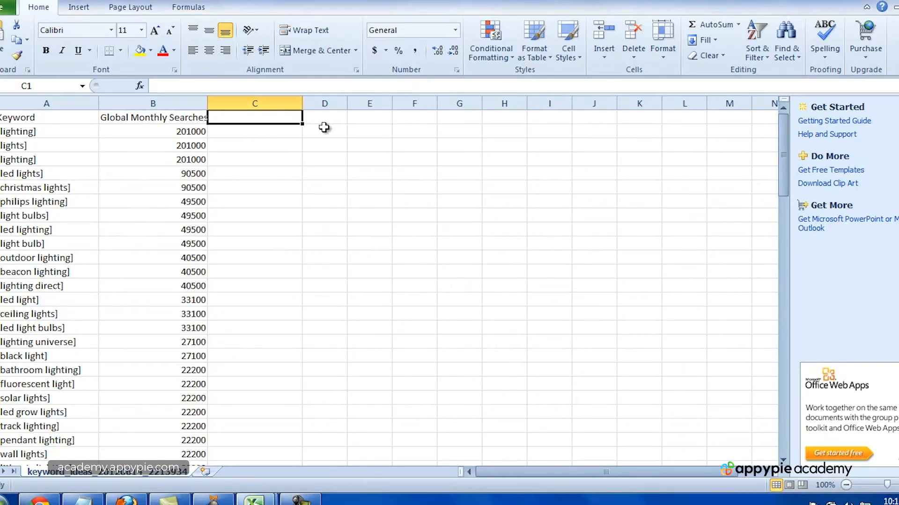
type("average cost per click")
key("Return")
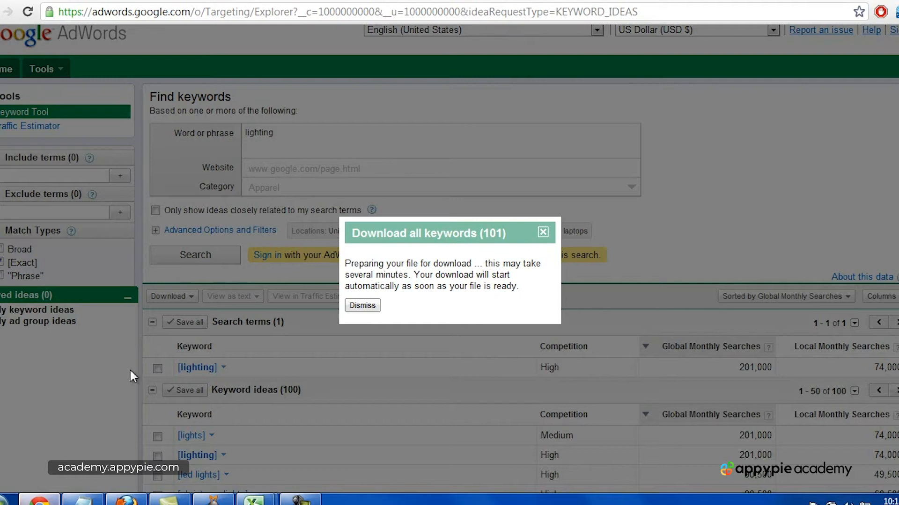
Switch to the AdWords page in the browser, dismiss the keyword download notice, and open the Traffic Estimator.
left_click(543, 232)
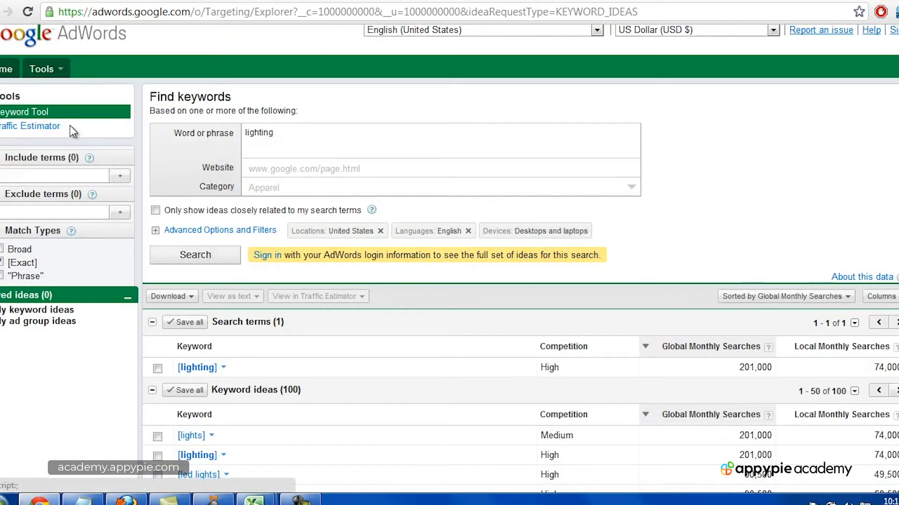
left_click(53, 127)
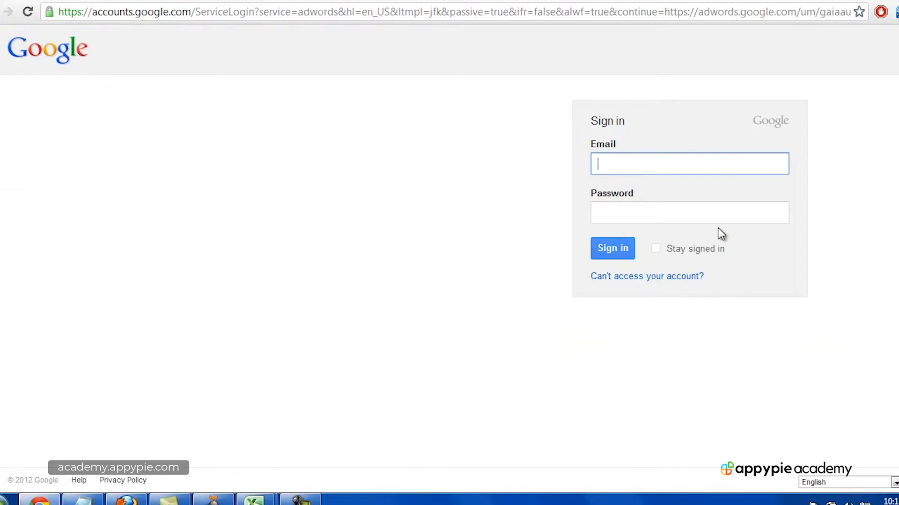
left_click(302, 500)
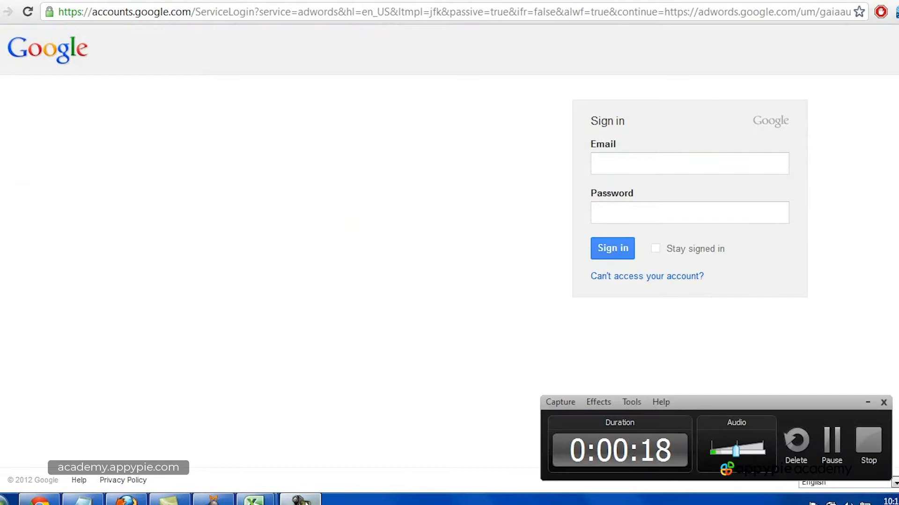
left_click(869, 441)
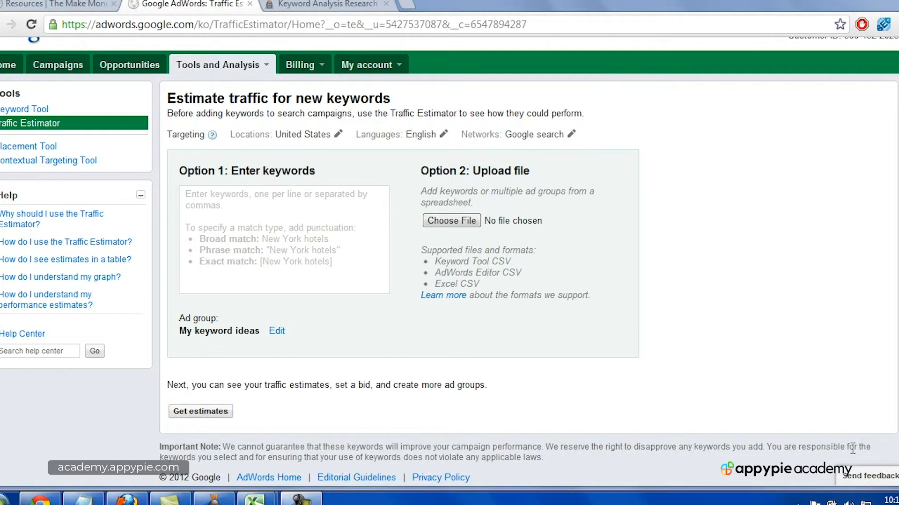
Get traffic estimates for the keyword "lighting" in the Traffic Estimator.
left_click(258, 211)
type("lighting")
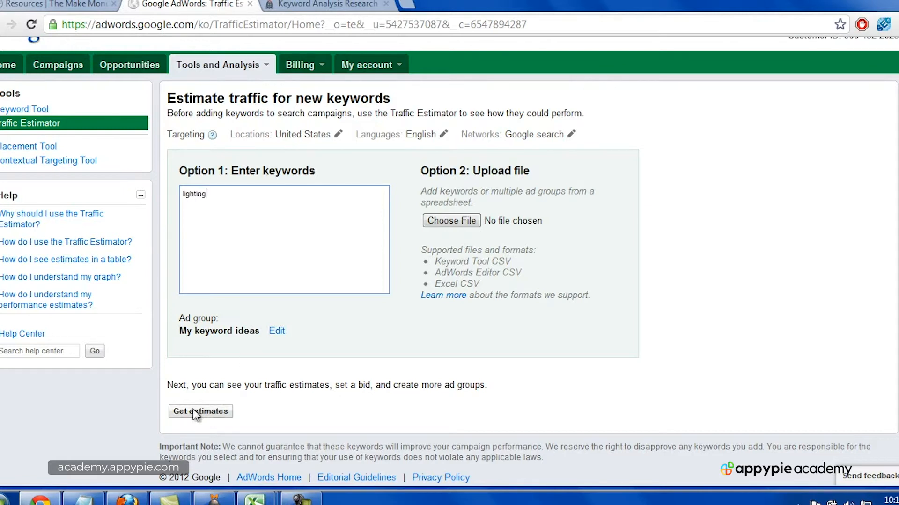
left_click(276, 500)
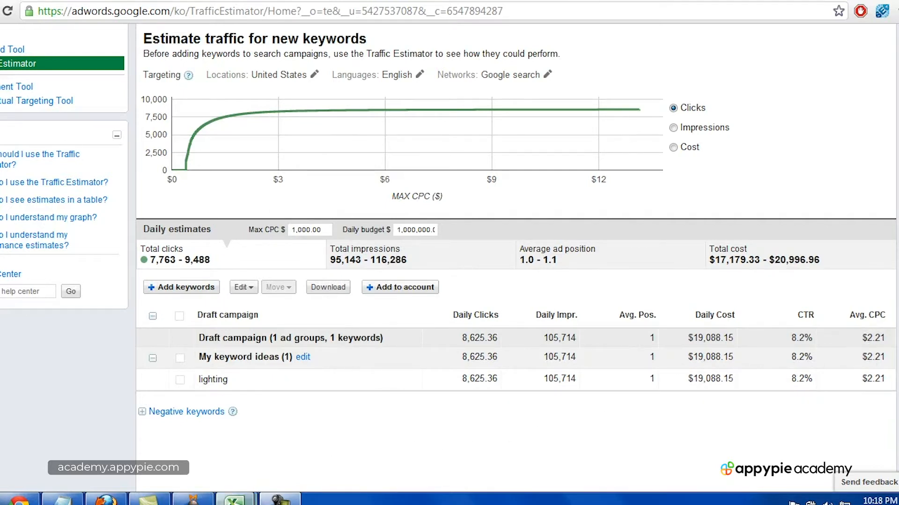
Switch to the keyword_ideas workbook in Excel, enter 2.21 in C2, and fill it down the average cost per click column.
mouse_move(232, 500)
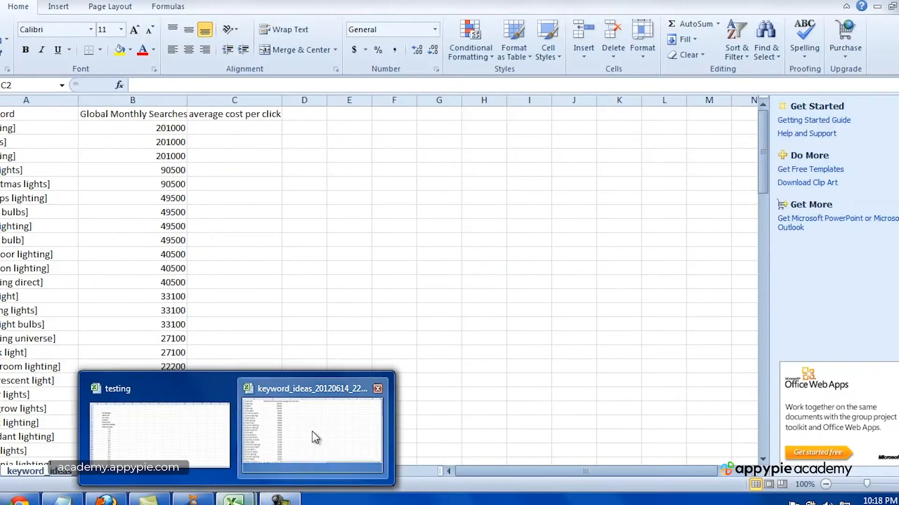
left_click(312, 426)
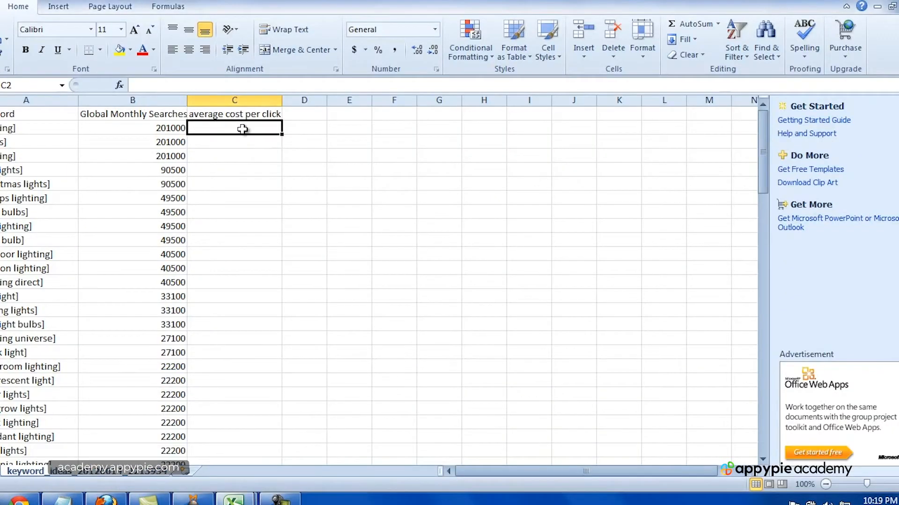
type("2.21")
key("Return")
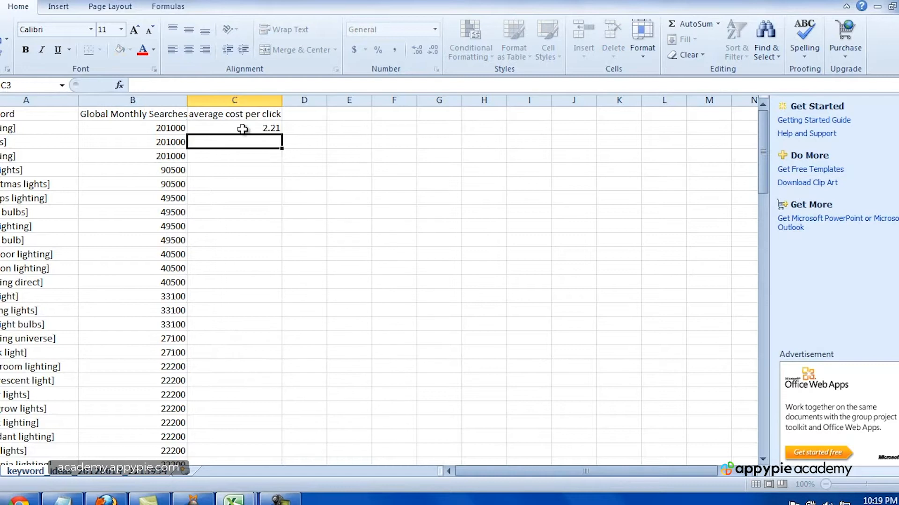
left_click(242, 128)
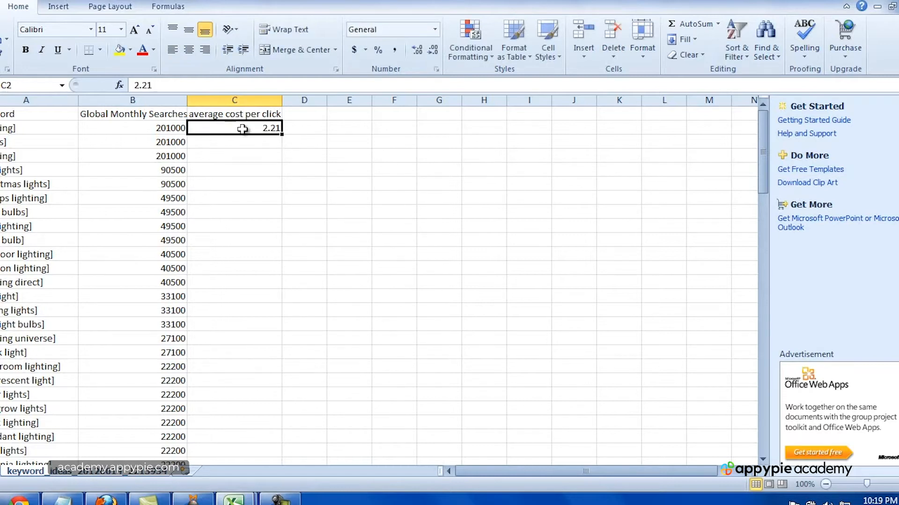
double_click(282, 135)
Widen column D and enter the formula =B2*C2*.68*.42*.04 in cell D2.
left_click(300, 132)
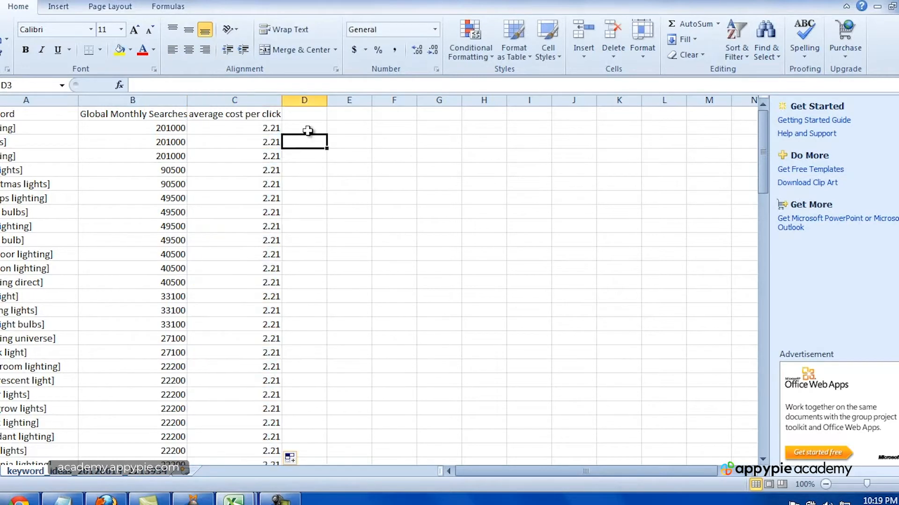
left_click_drag(327, 100, 401, 96)
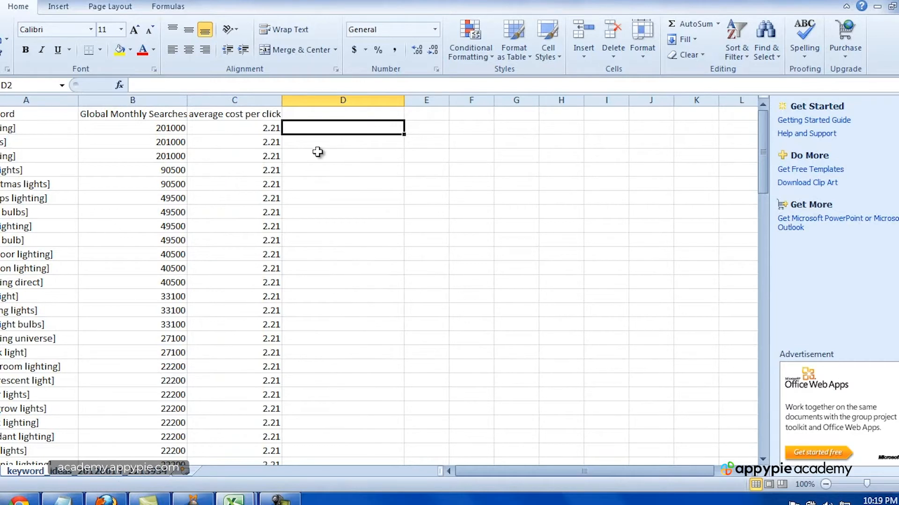
type("=")
left_click(175, 128)
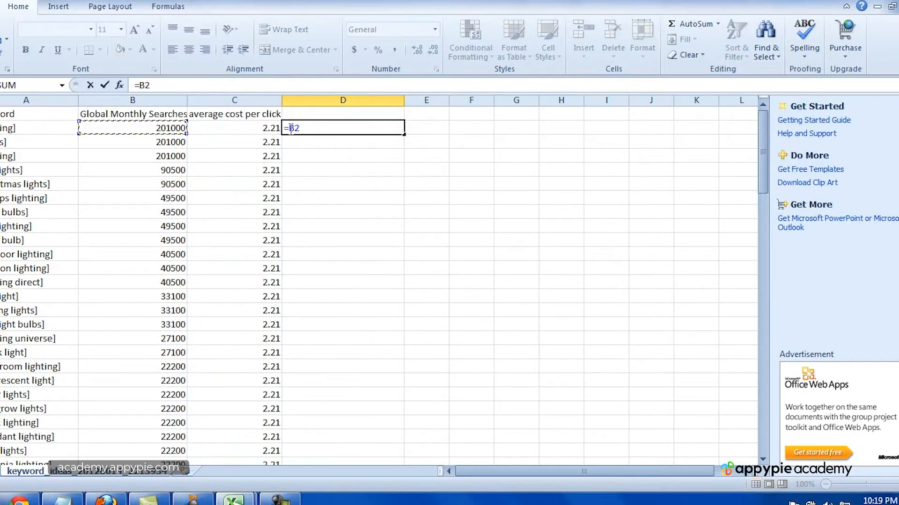
type("*")
left_click(262, 128)
type("*.68*")
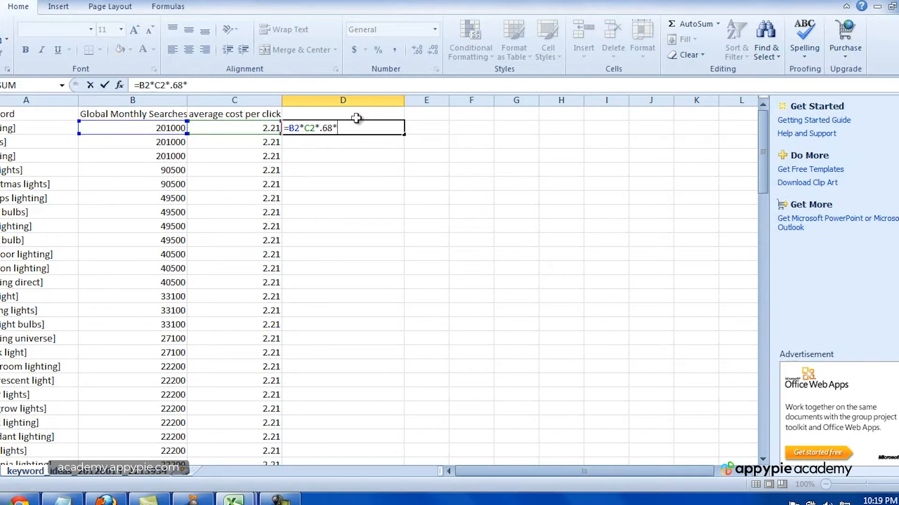
type("*")
key("BackSpace")
type(".42*")
type(".04")
key("Return")
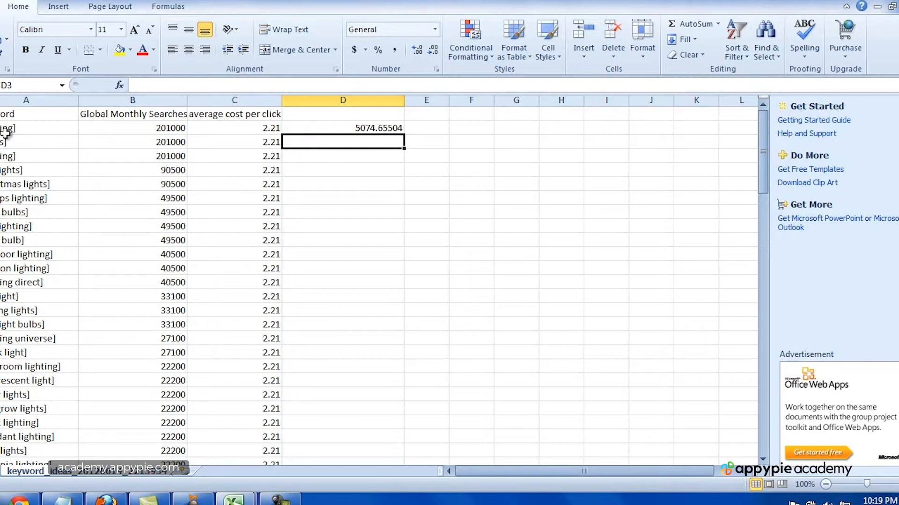
Fill the D2 formula down column D and apply the dollar accounting format to the whole column.
left_click(383, 126)
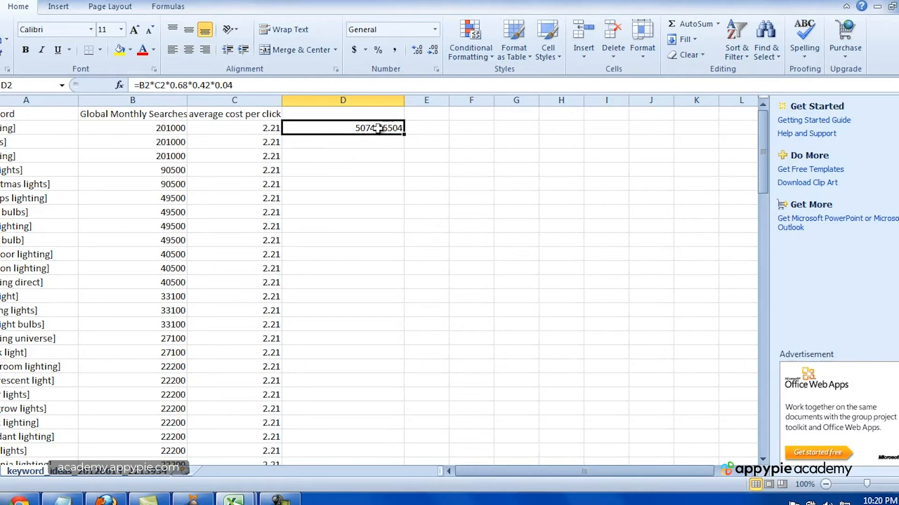
double_click(403, 135)
left_click(456, 170)
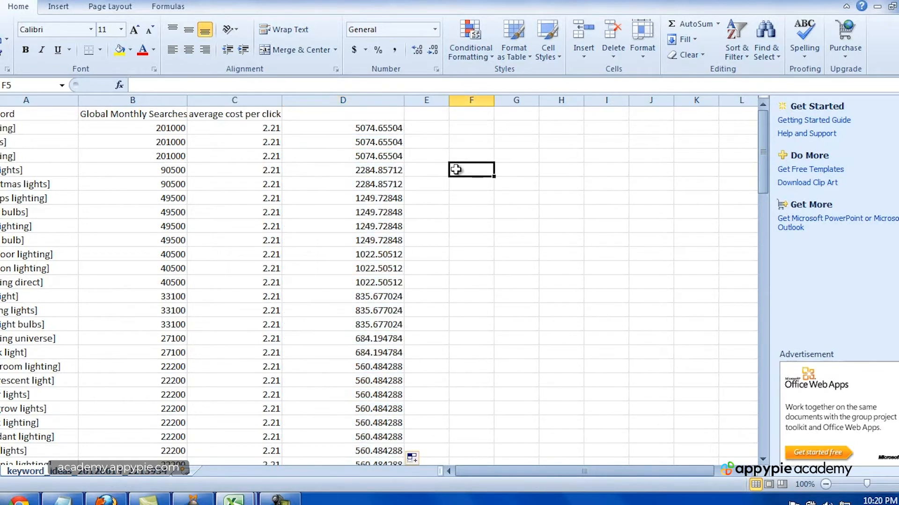
left_click(340, 100)
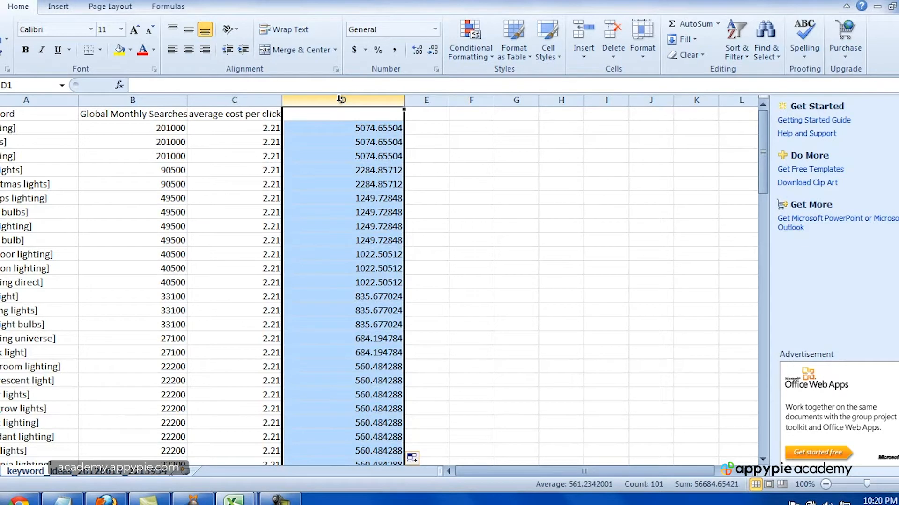
left_click(354, 50)
left_click(413, 168)
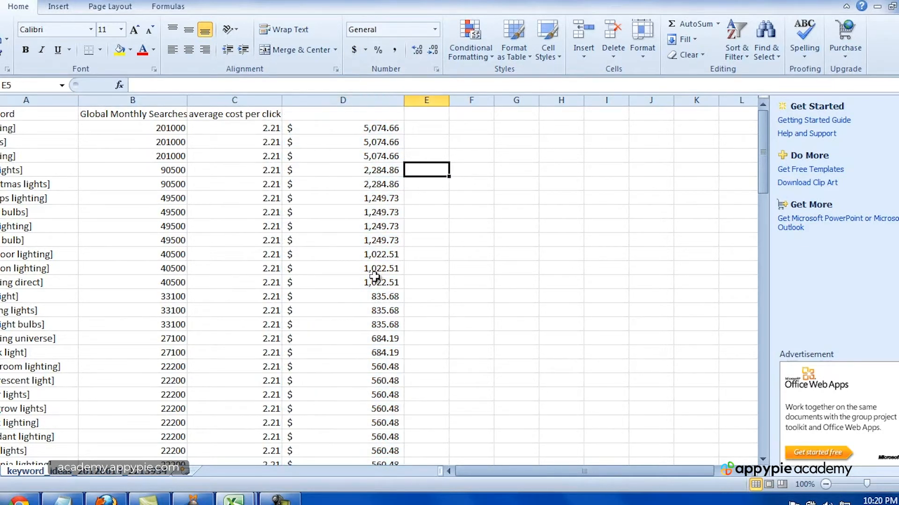
Examine the [night lights] row, checking its monthly searches, average cost per click and calculated dollar value.
scroll(306, 245, "down", 4)
scroll(306, 245, "down", 12)
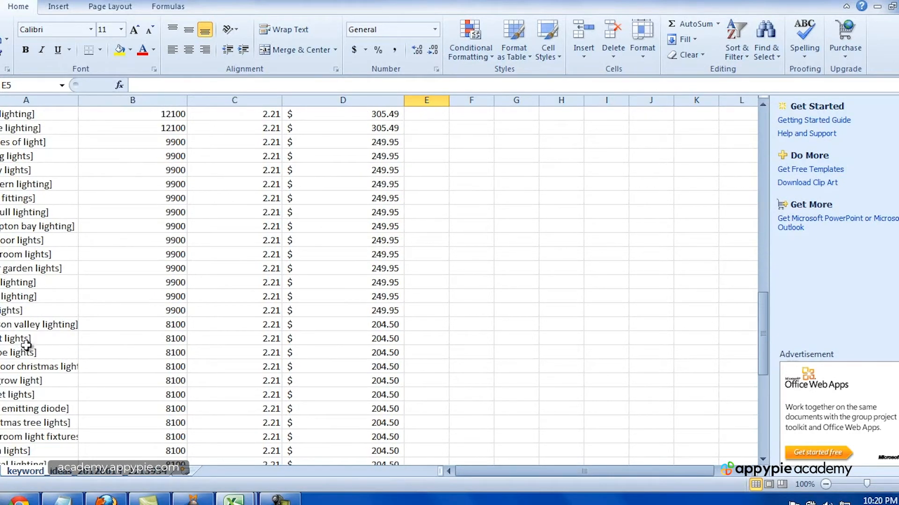
left_click(25, 344)
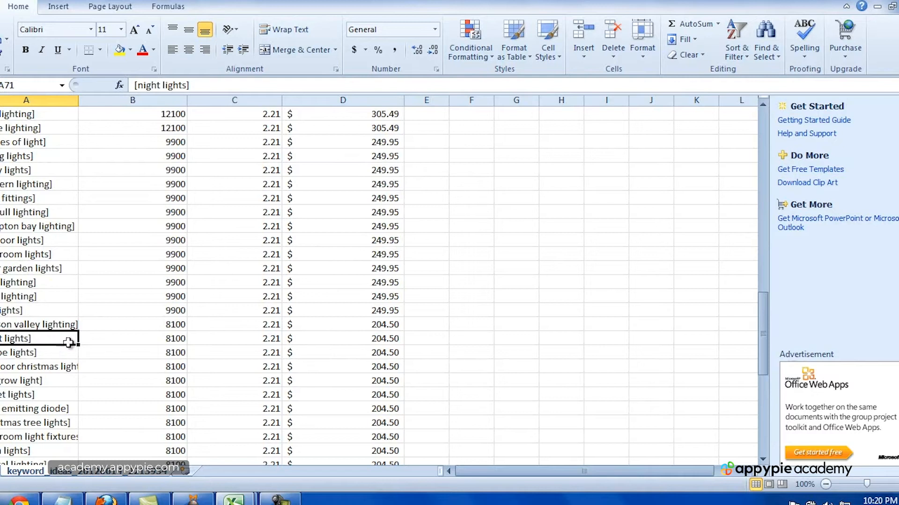
left_click(151, 338)
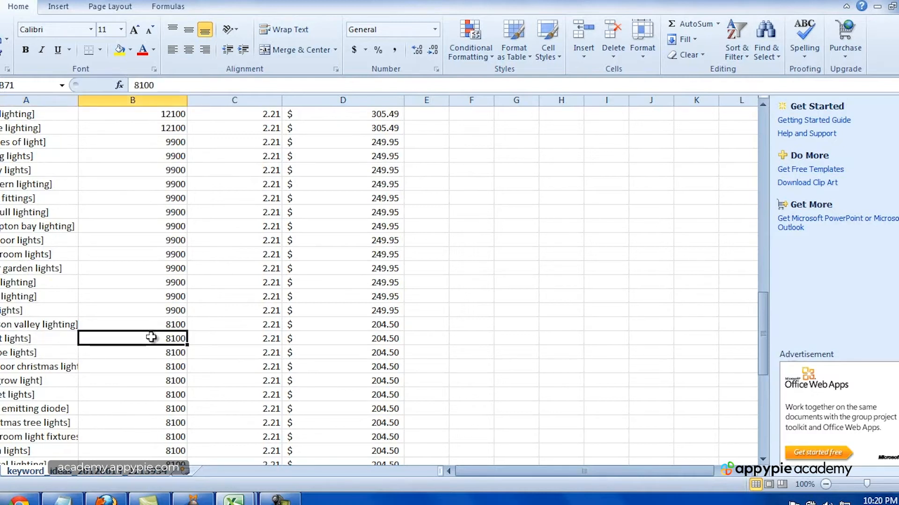
left_click(261, 339)
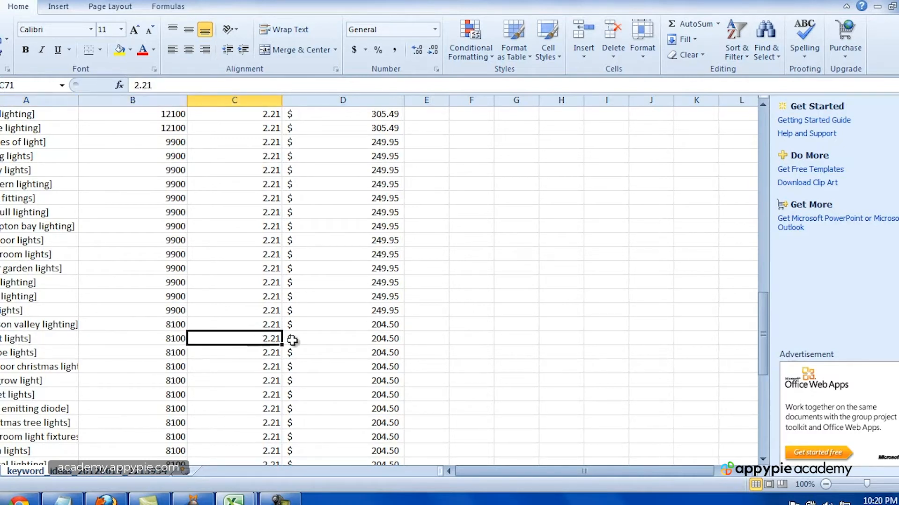
left_click(358, 342)
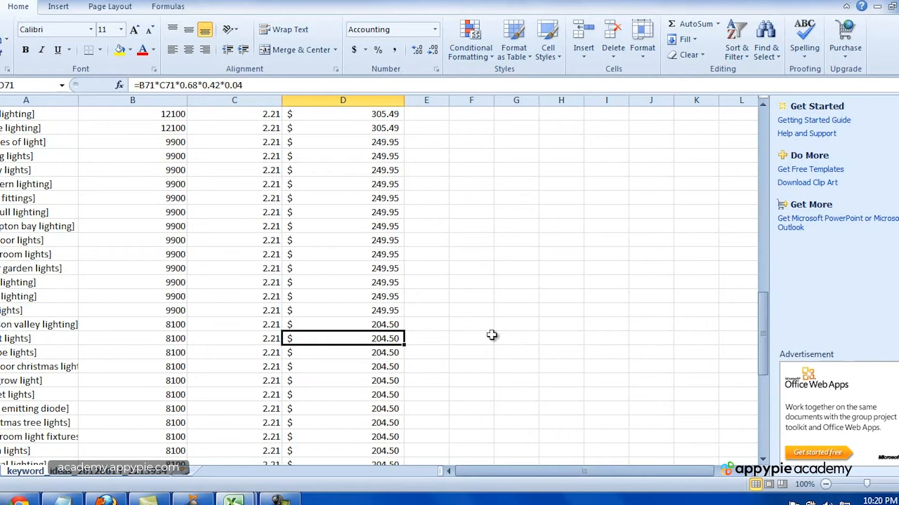
left_click(435, 342)
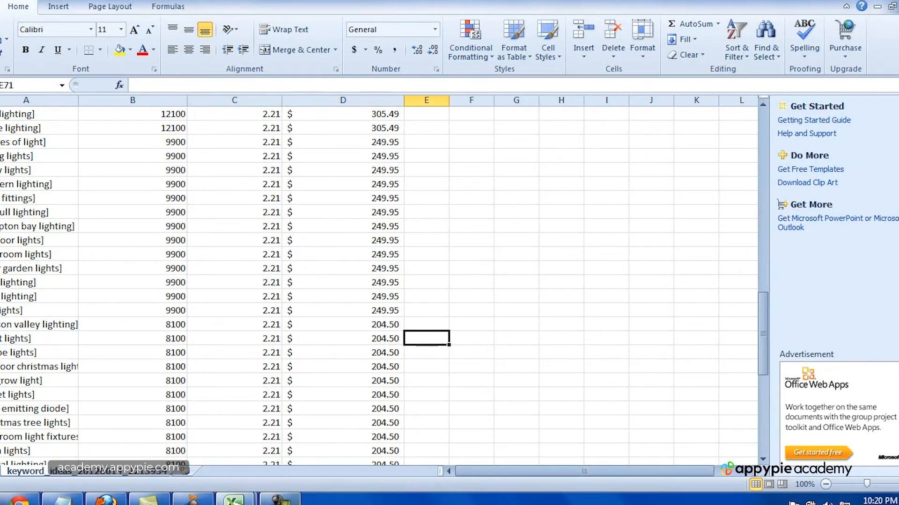
left_click(284, 500)
left_click(861, 453)
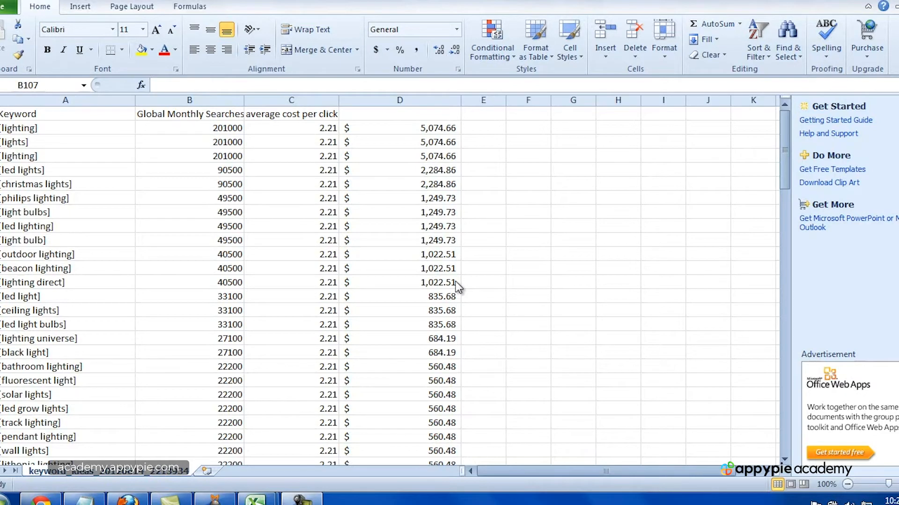
Look through the keyword list and its calculated values down to the last row, and return to the first row.
left_click(484, 255)
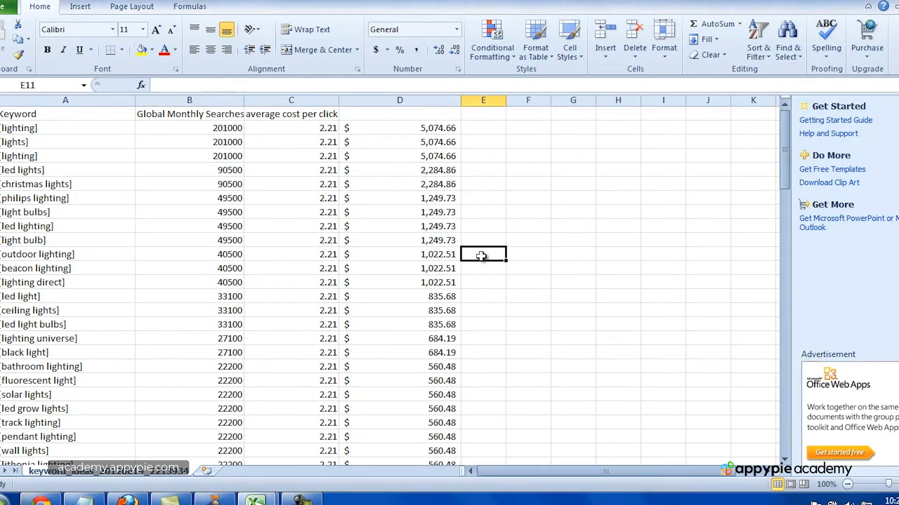
scroll(299, 292, "down", 18)
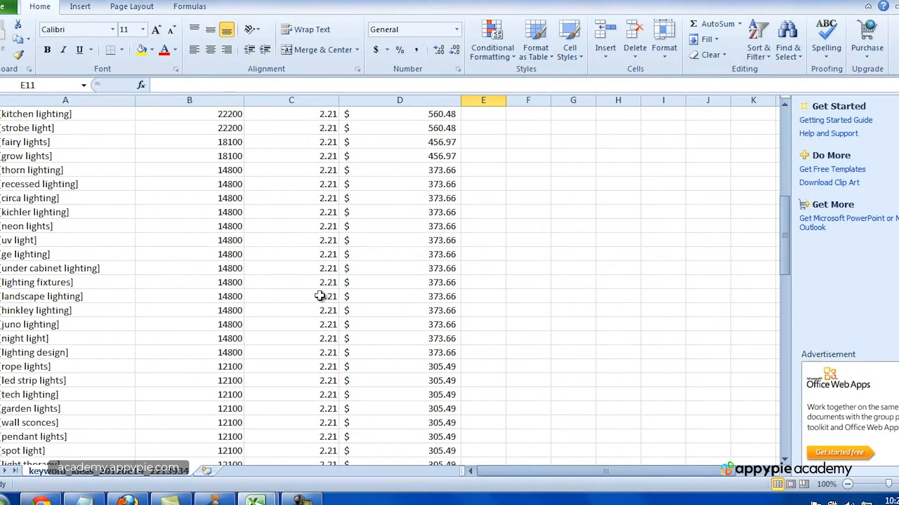
scroll(320, 295, "down", 11)
scroll(319, 295, "up", 4)
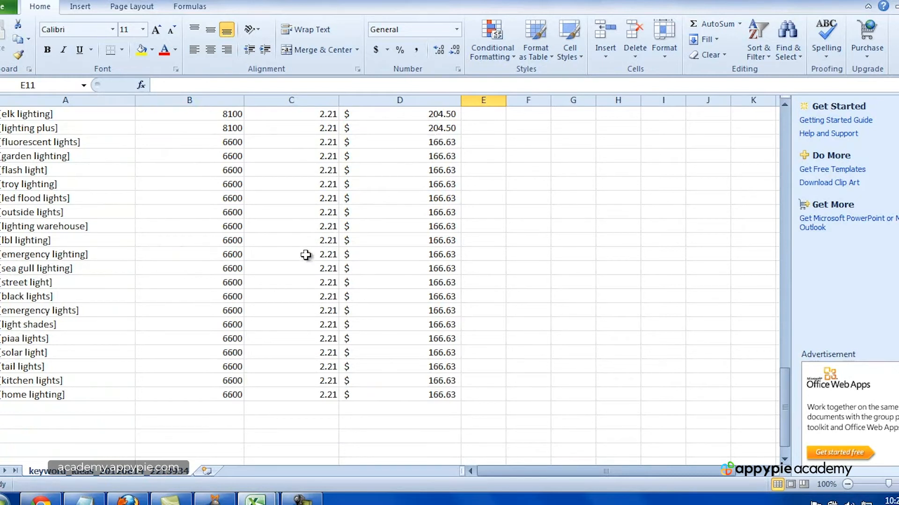
scroll(196, 374, "up", 7)
scroll(196, 375, "up", 19)
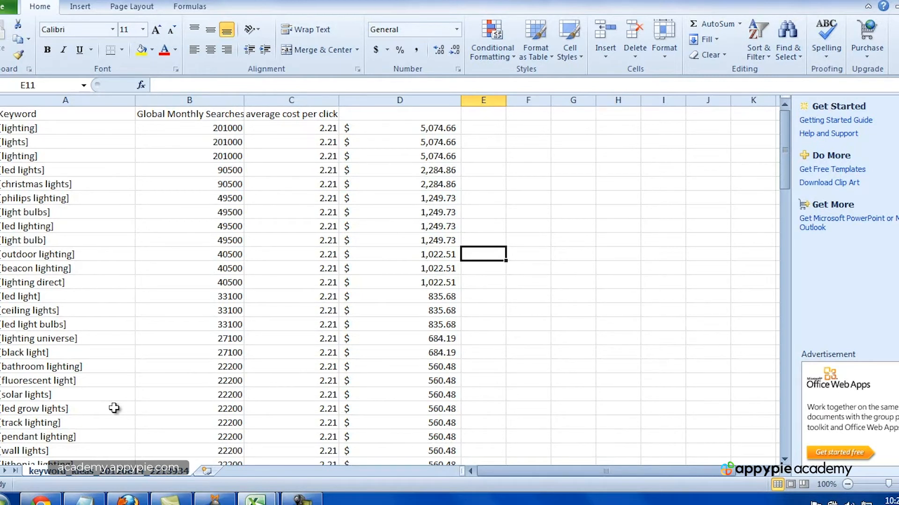
Copy all keywords in column A from [lighting] in A2 down to [home lighting], and switch to Market Samurai.
left_click_drag(45, 128, 65, 439)
right_click(68, 398)
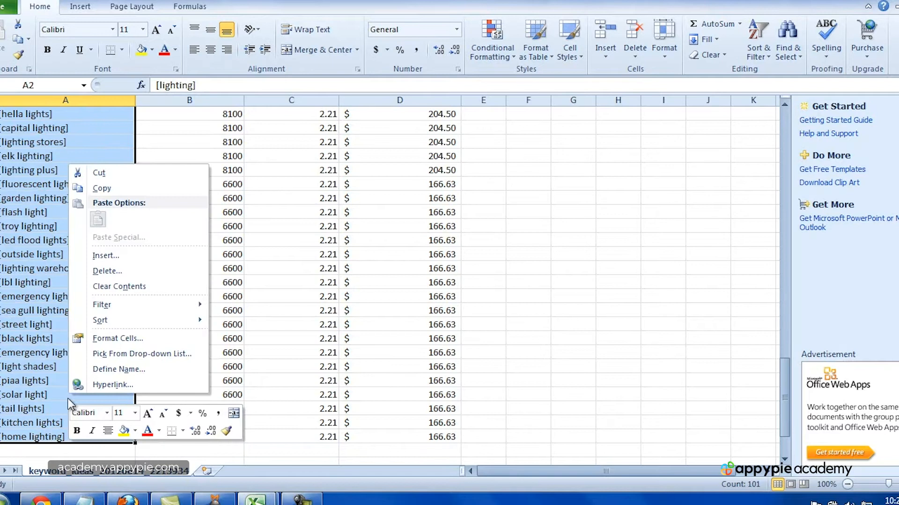
left_click(120, 189)
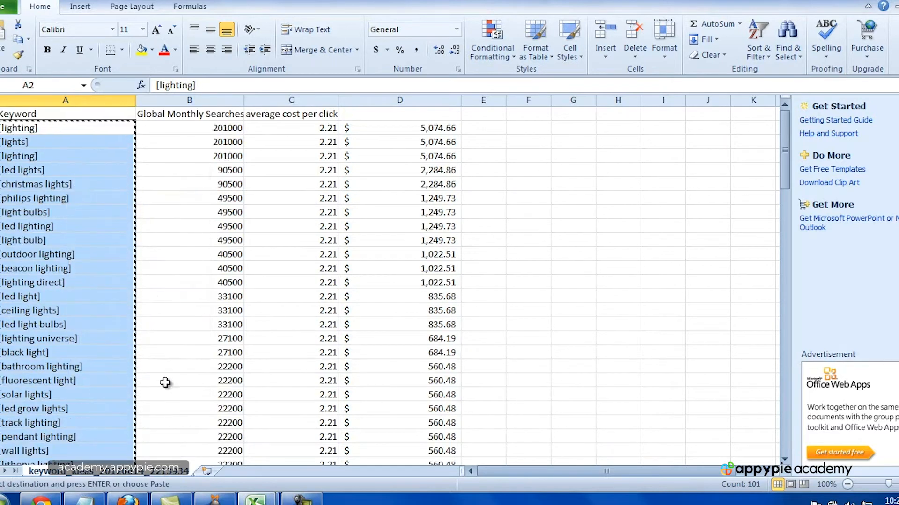
left_click(214, 499)
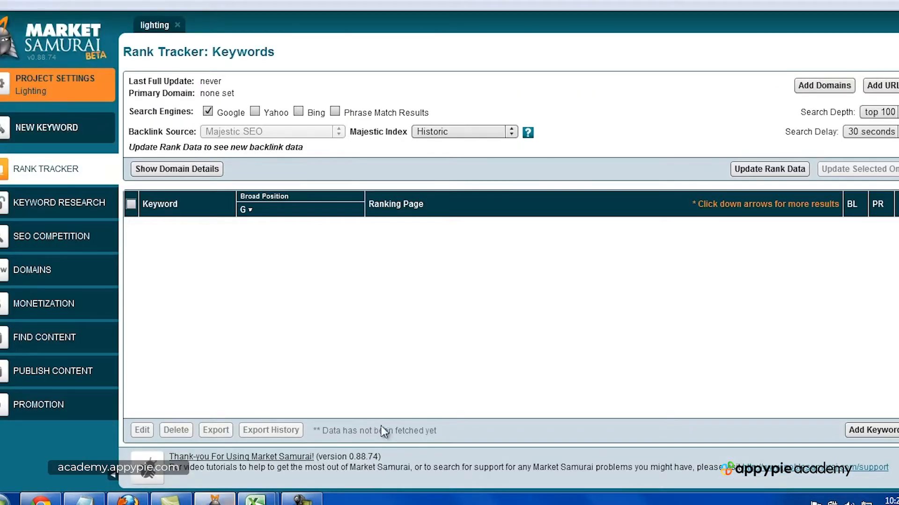
Open Keyword Research for the lighting keyword and add the copied spreadsheet keywords to its keyword list.
left_click(69, 205)
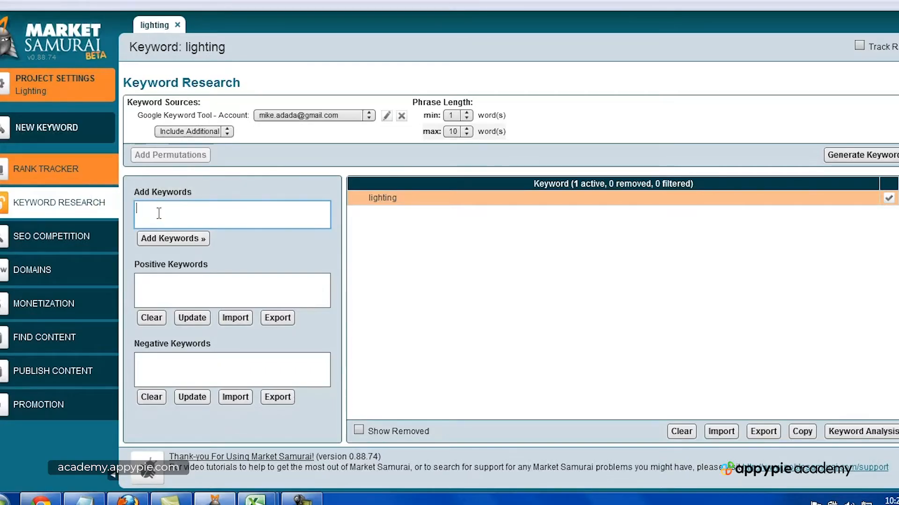
right_click(151, 207)
left_click(176, 245)
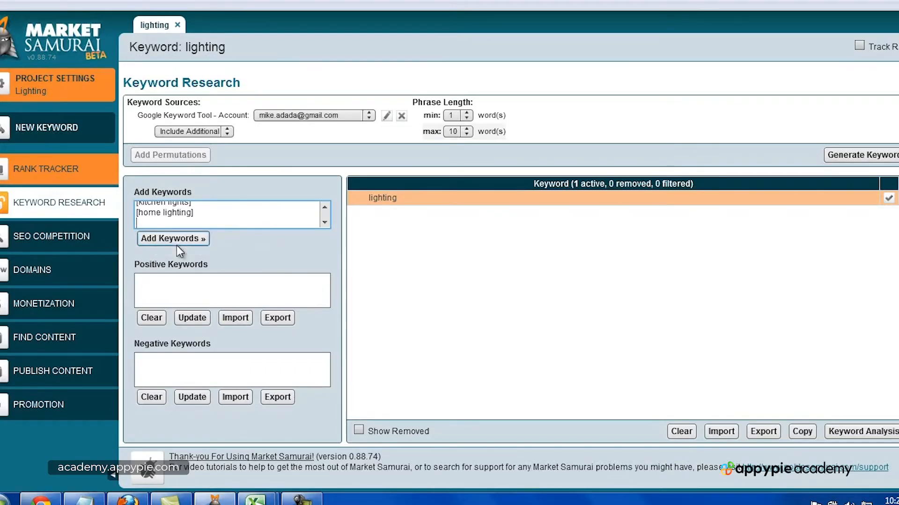
left_click(173, 239)
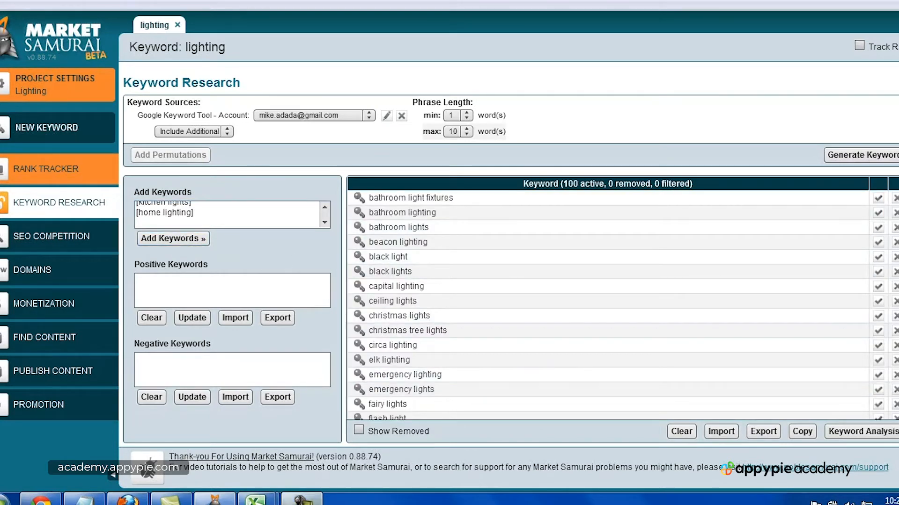
left_click(301, 501)
left_click(868, 440)
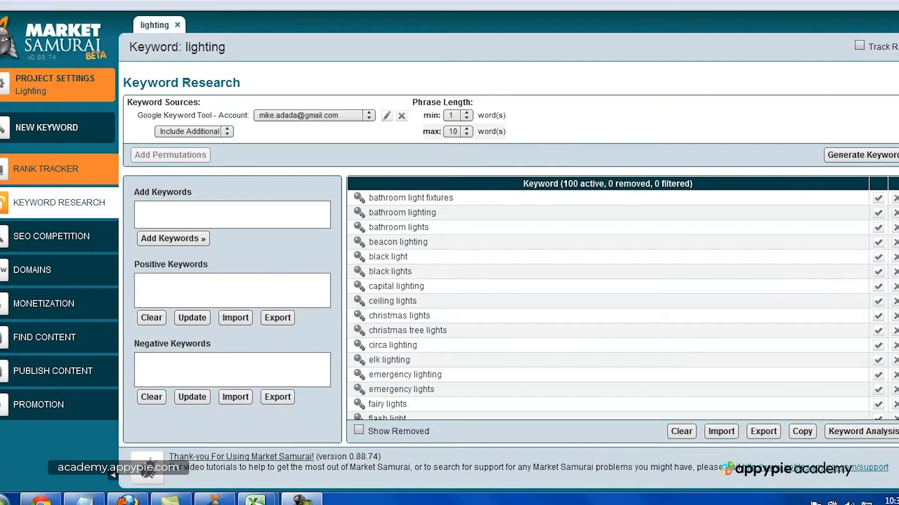
Open wall sconces, wall lights, wac lighting, uv light and under cabinet lighting from the end of the list as separate keywords.
scroll(607, 304, "down", 20)
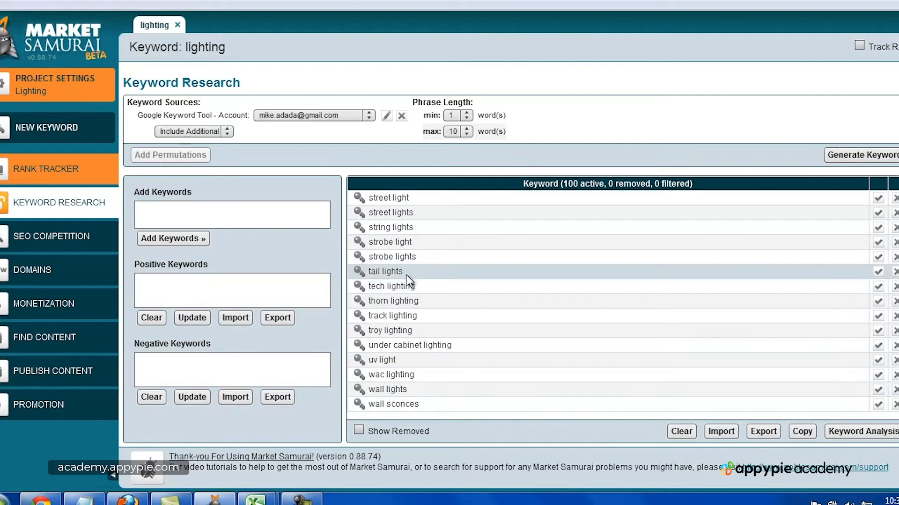
left_click(359, 404)
left_click(359, 389)
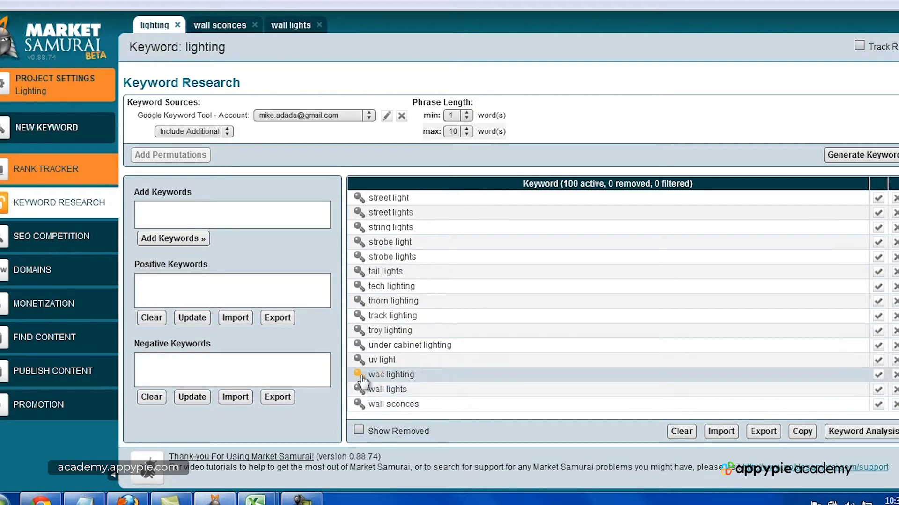
left_click(359, 374)
left_click(359, 360)
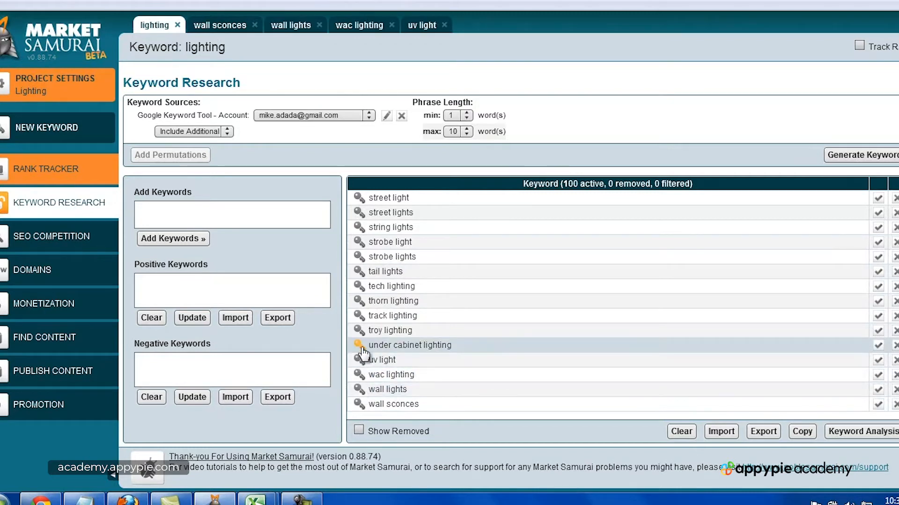
left_click(360, 346)
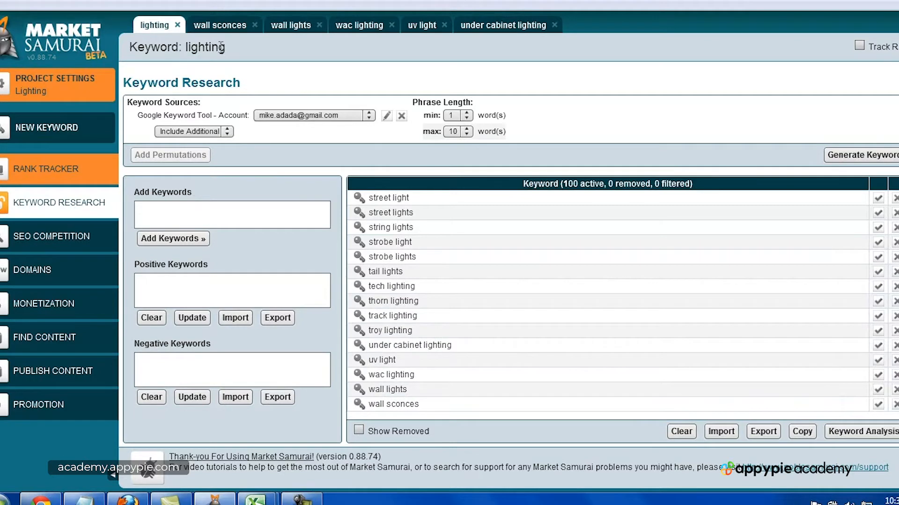
Open SEO Competition for the wall sconces keyword and generate its results.
left_click(207, 29)
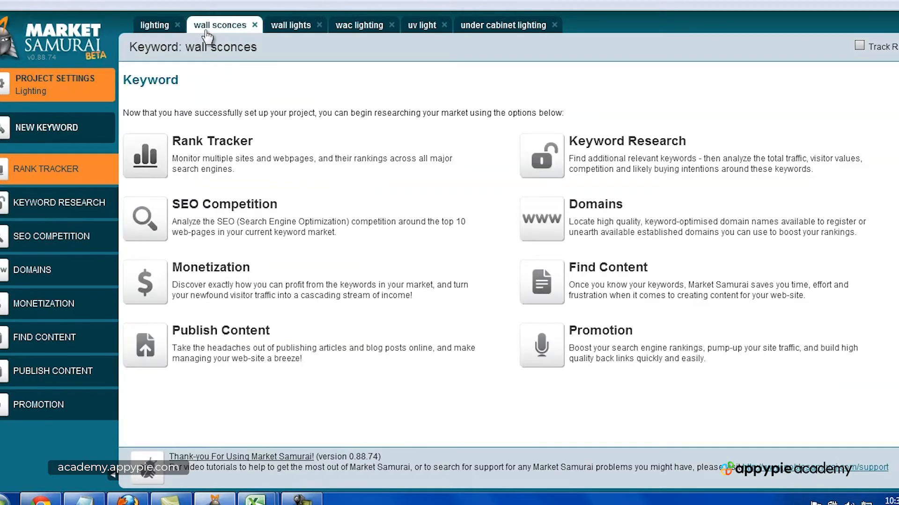
left_click(149, 209)
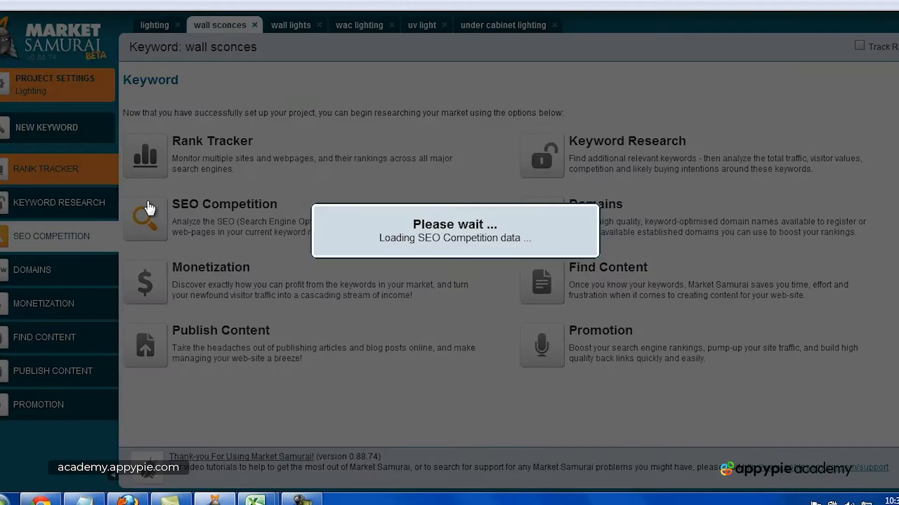
left_click(761, 214)
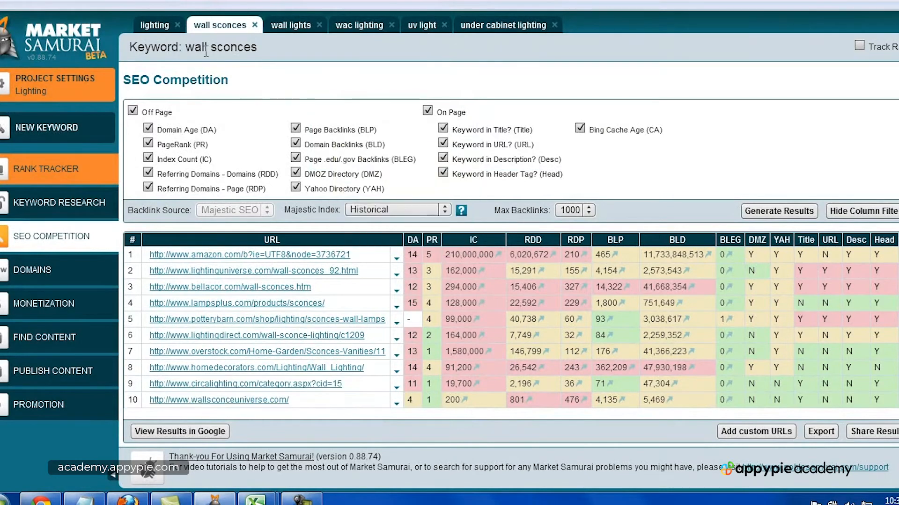
mouse_move(429, 242)
Switch to the Excel keyword sheet and look through the keyword list to its end and back to the first row.
mouse_move(255, 500)
left_click(282, 467)
scroll(218, 344, "down", 20)
scroll(210, 342, "down", 8)
scroll(210, 342, "up", 4)
scroll(97, 393, "up", 20)
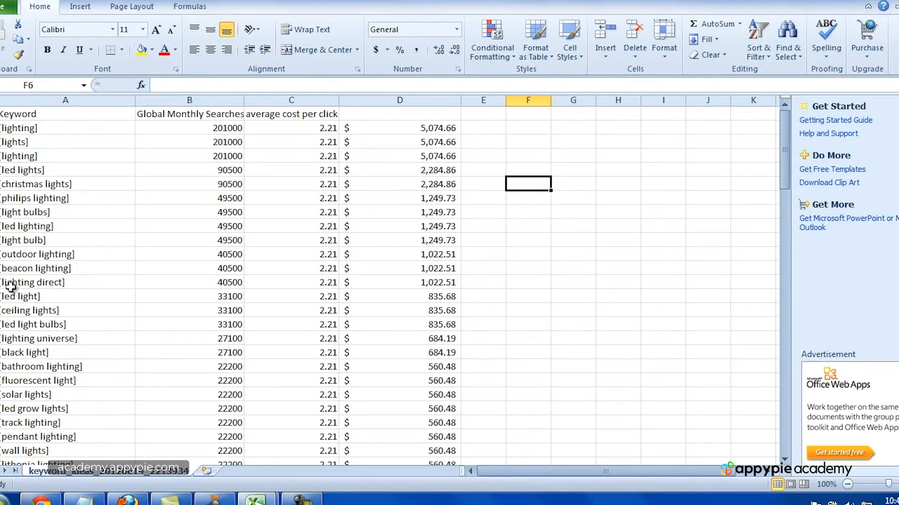
left_click(307, 499)
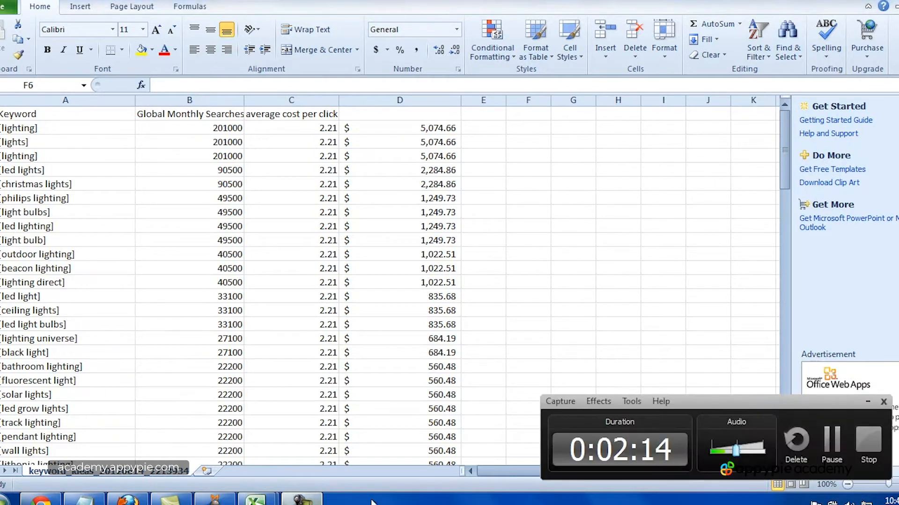
left_click(868, 442)
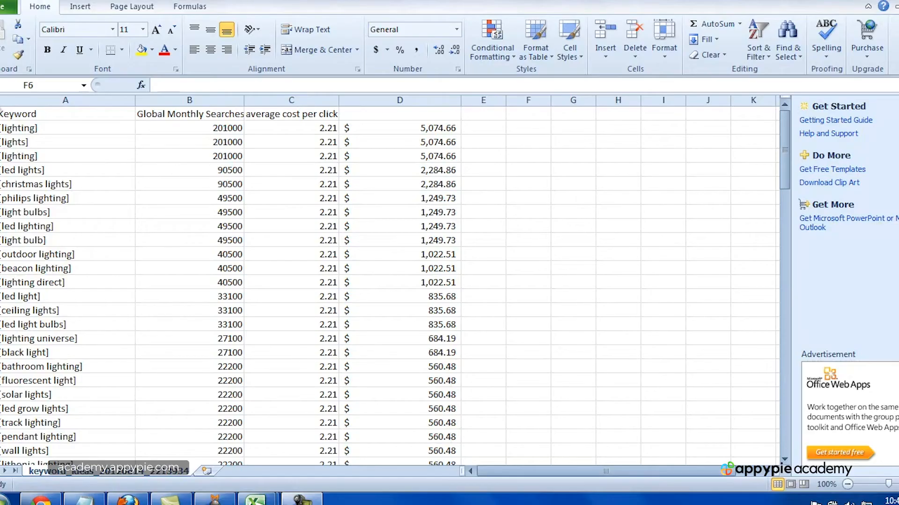
Sort the entire sheet alphabetically from A to Z by keyword.
key("ctrl+a")
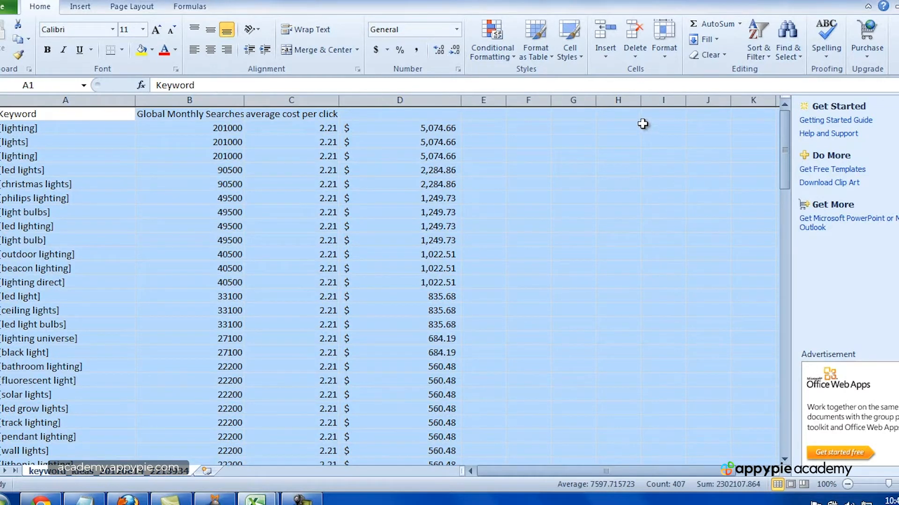
left_click(755, 52)
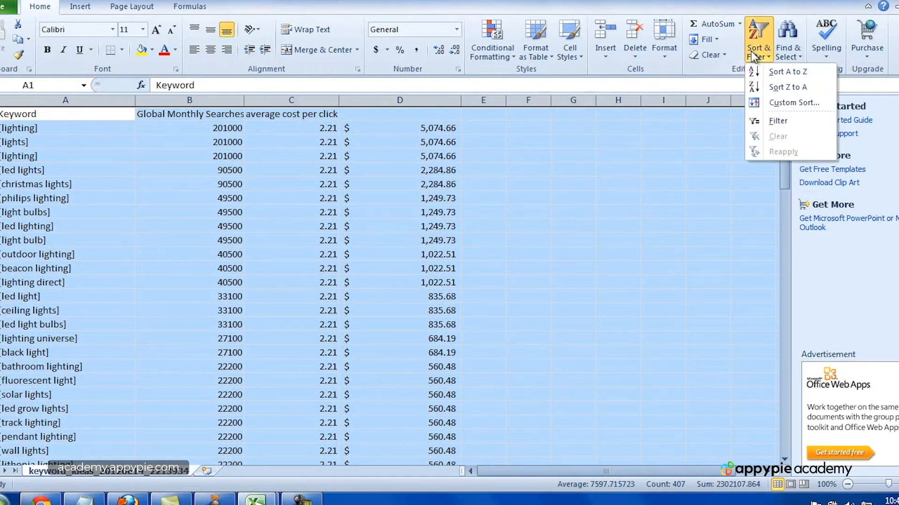
left_click(767, 72)
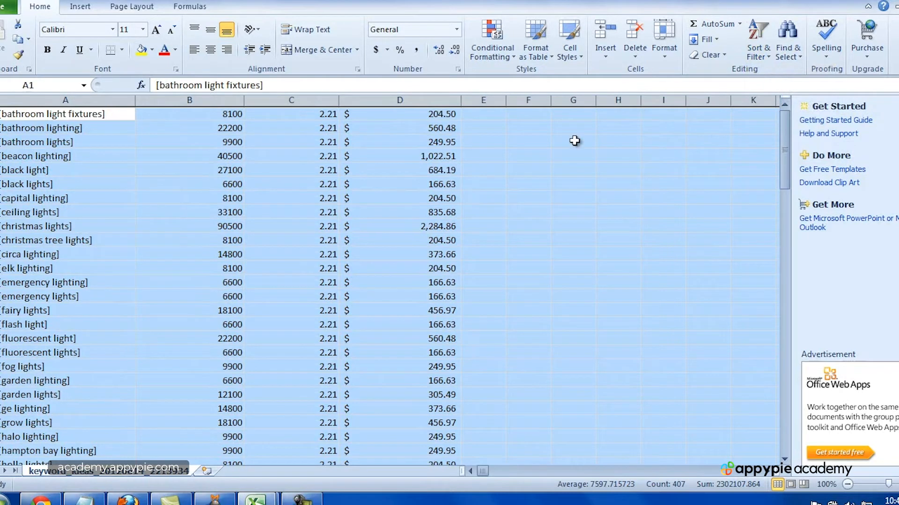
Check the order of the sorted keywords from the first row down to [wall sconces] in the last keyword row.
scroll(177, 198, "down", 9)
scroll(176, 198, "up", 9)
scroll(169, 200, "down", 15)
scroll(167, 200, "down", 20)
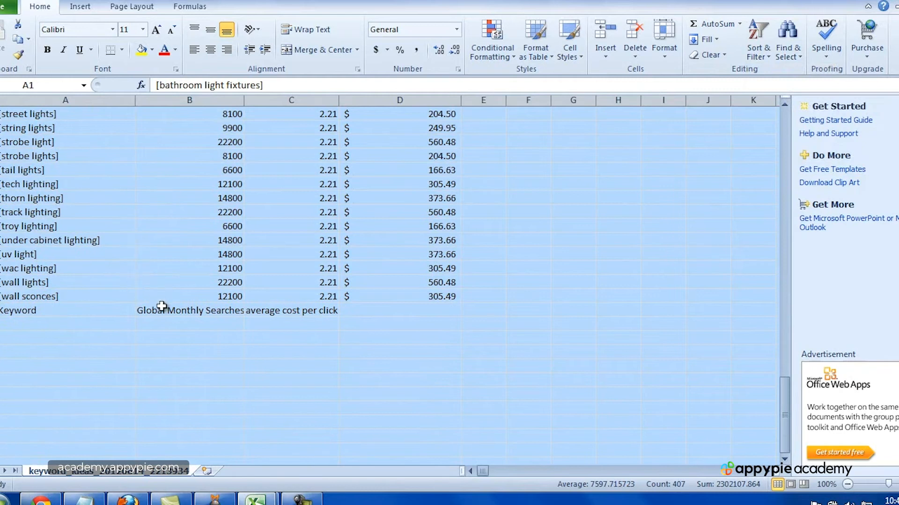
scroll(152, 315, "up", 20)
scroll(152, 315, "up", 1)
left_click(152, 313)
scroll(140, 309, "down", 16)
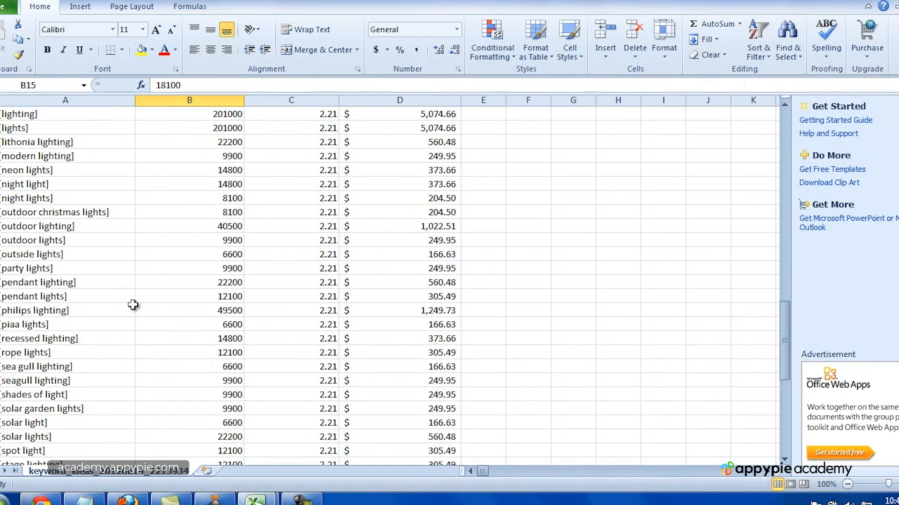
scroll(133, 304, "down", 7)
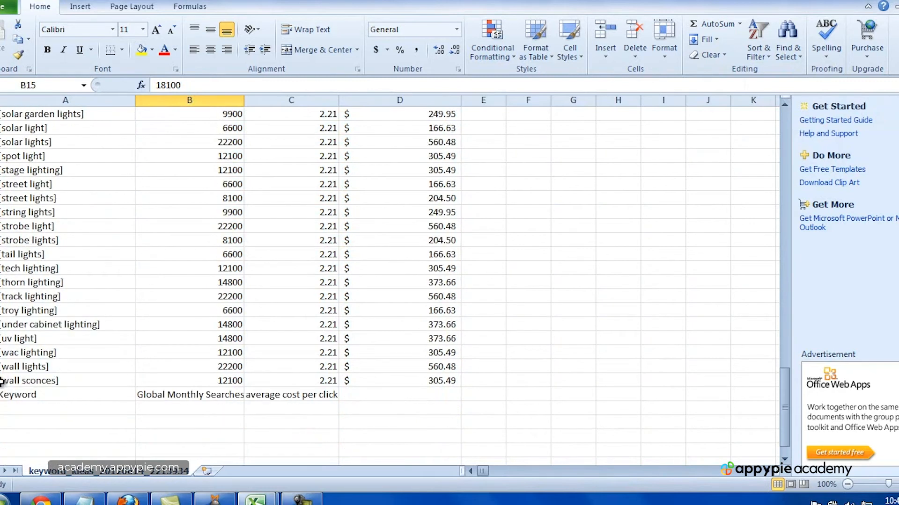
left_click(2, 382)
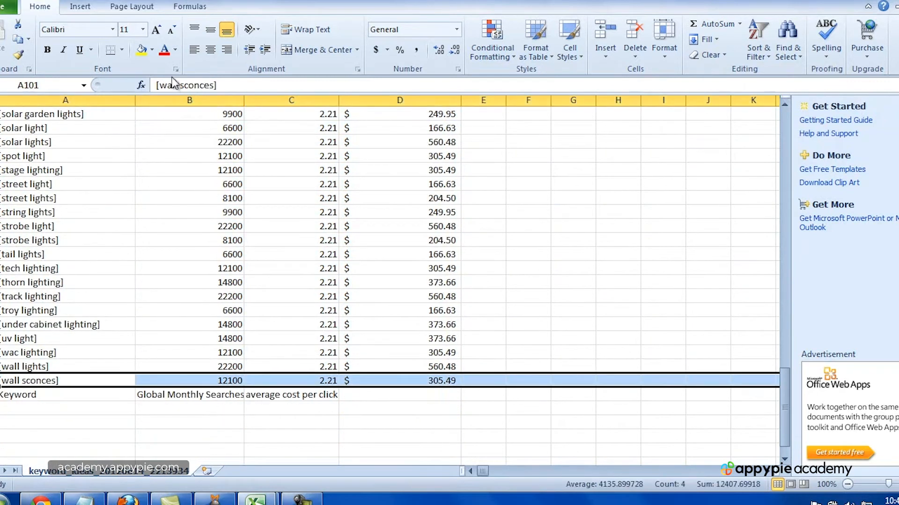
left_click(152, 53)
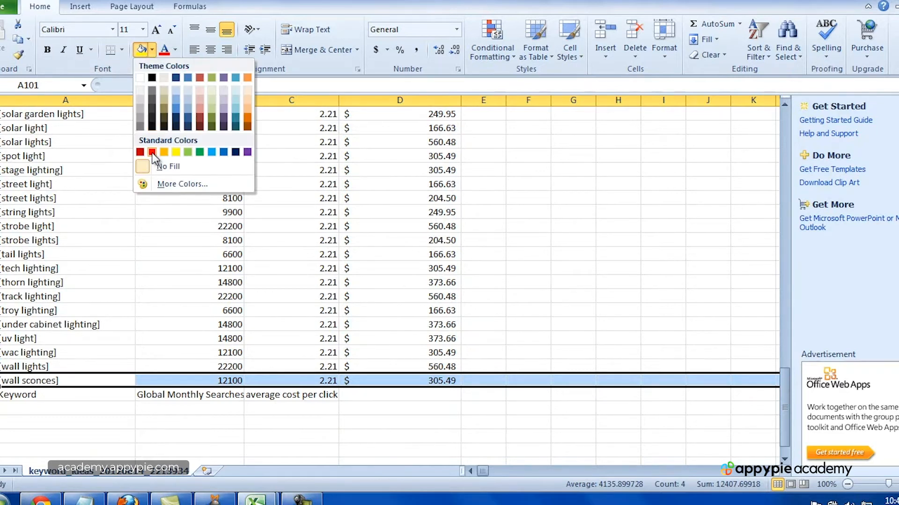
left_click(105, 155)
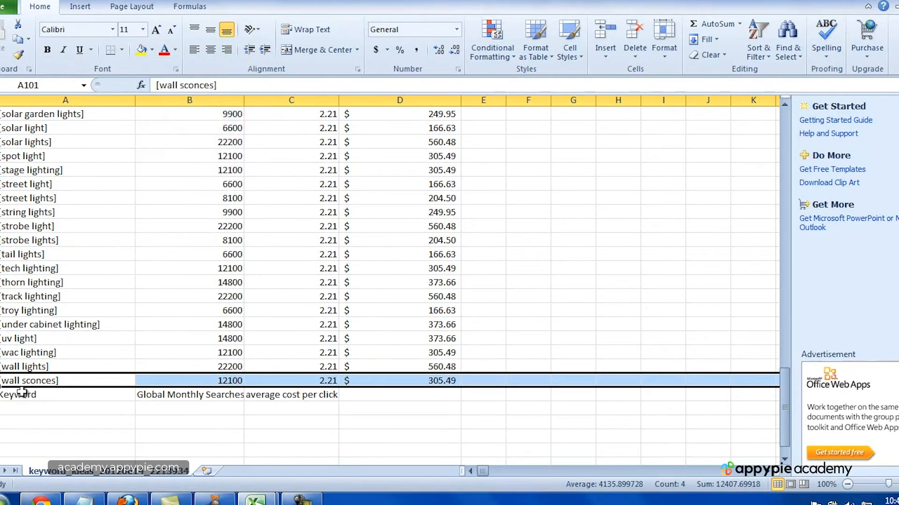
Fill the [wall sconces] cells in columns A to D of row 101 with the standard red color.
left_click(40, 383)
left_click_drag(39, 383, 430, 380)
left_click(152, 50)
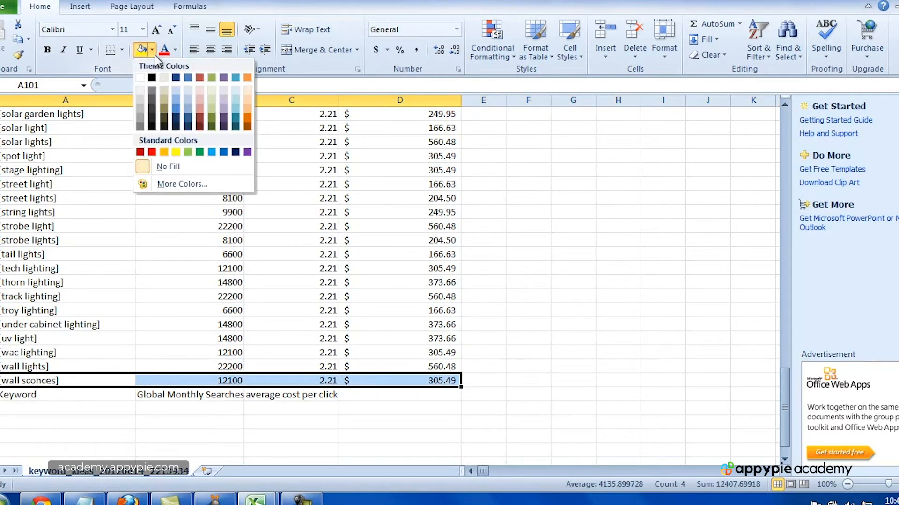
left_click(152, 152)
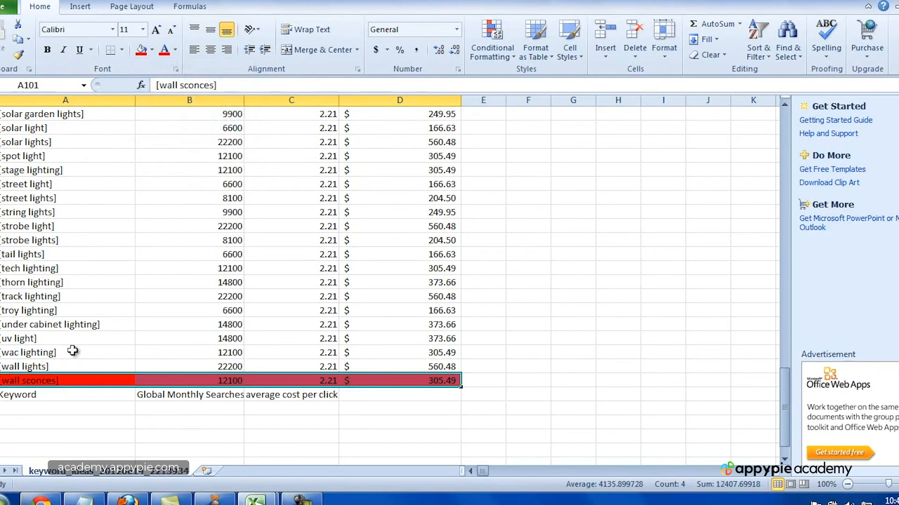
left_click(68, 395)
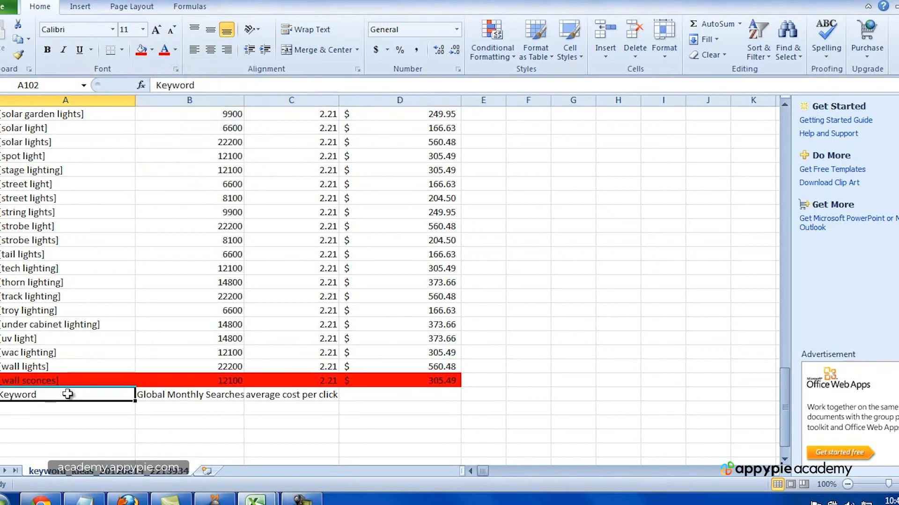
Save the keyword workbook, declining to keep it in the Unicode Text format.
left_click(6, 0)
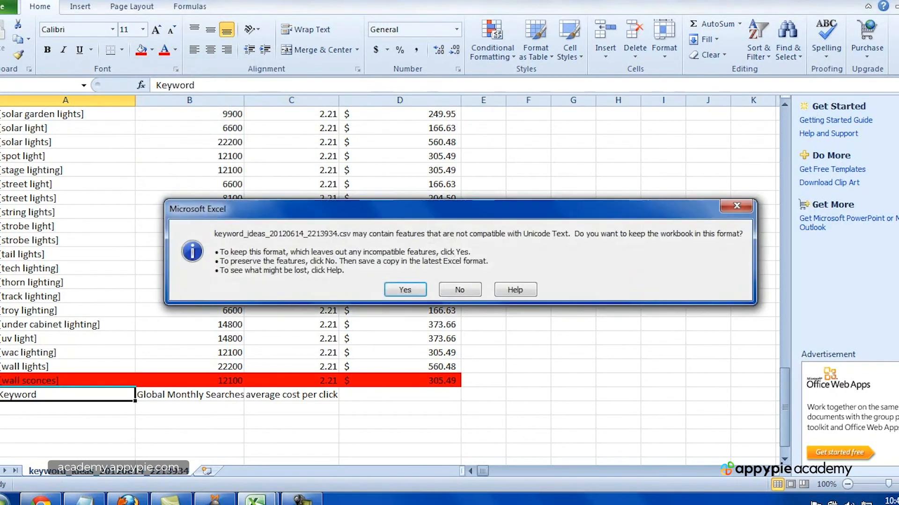
left_click(449, 290)
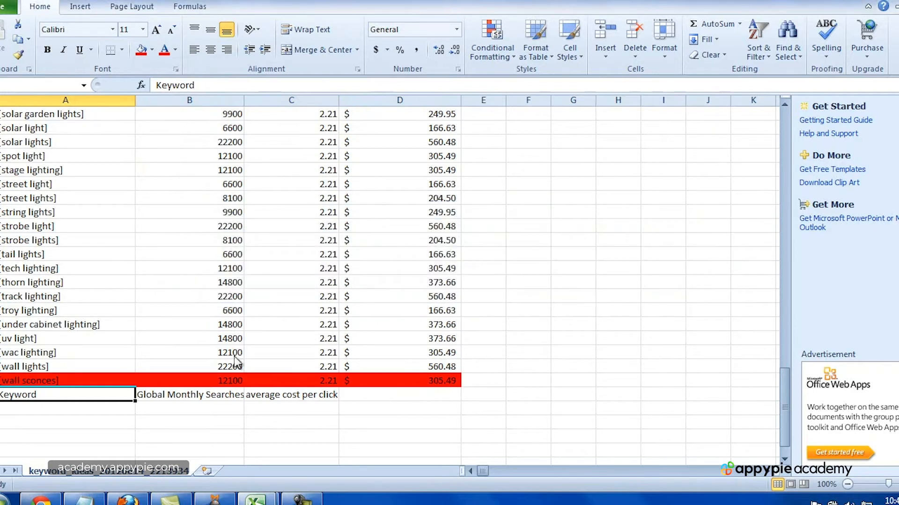
left_click(431, 323)
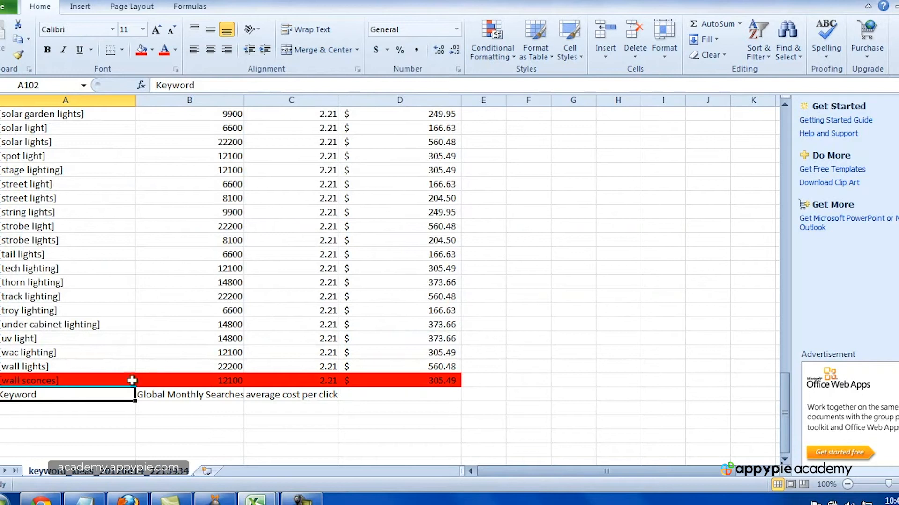
Switch to Market Samurai and generate SEO Competition results for the wall lights keyword, cancelling the retrieval partway.
left_click(51, 382)
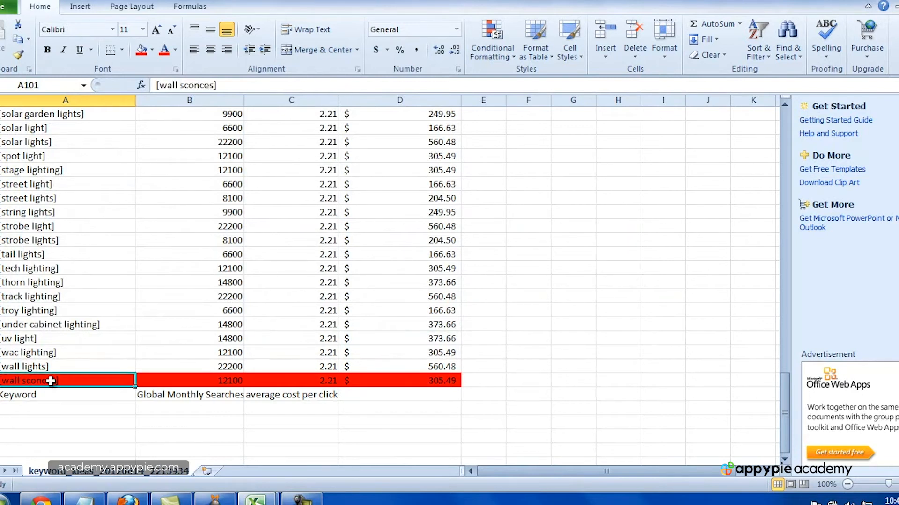
left_click(213, 497)
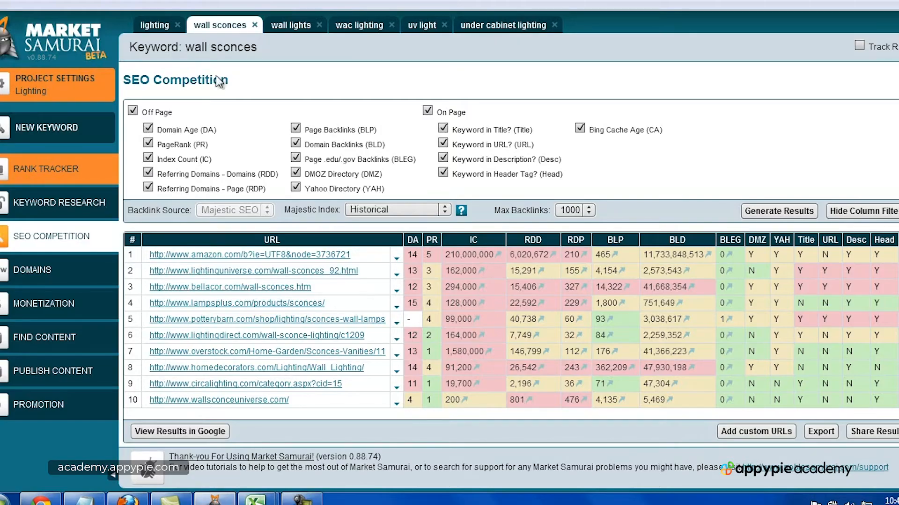
left_click(279, 25)
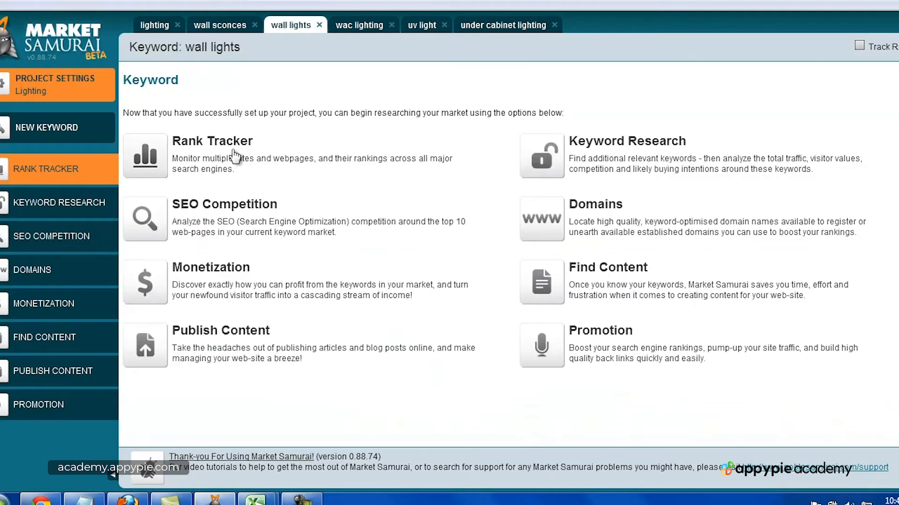
left_click(145, 220)
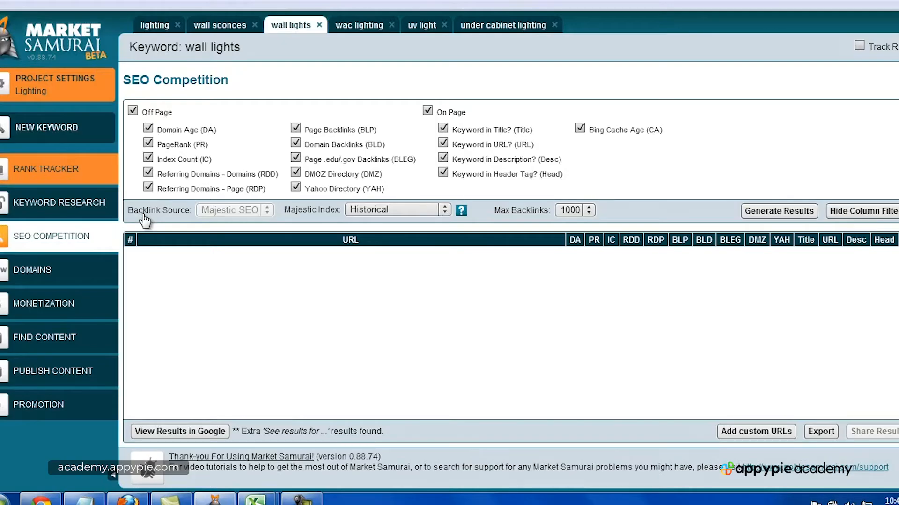
left_click(781, 210)
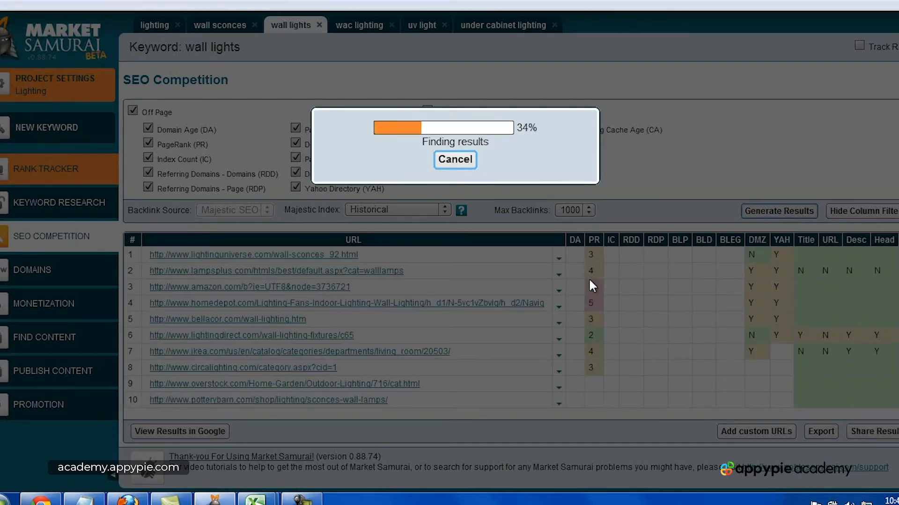
left_click(447, 163)
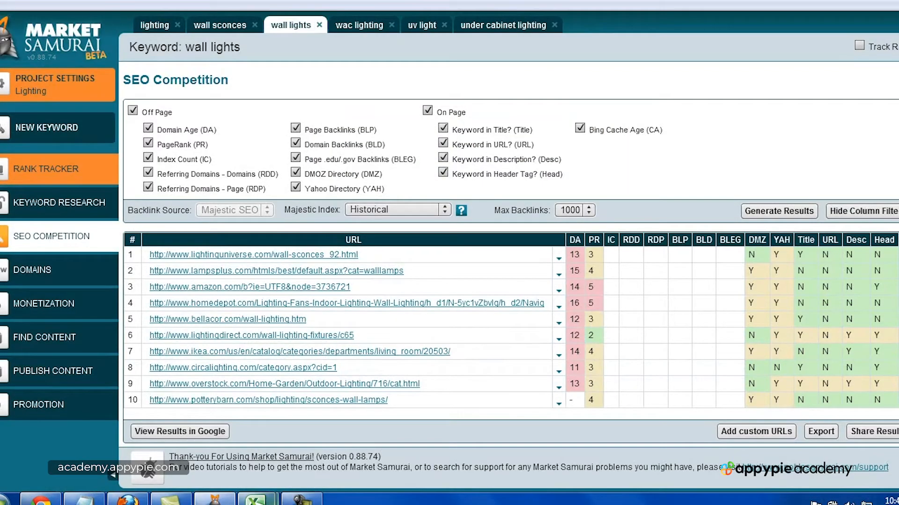
Switch to the keyword workbook in Excel and fill the [wall lights] cells in columns A to D of row 100 with red.
mouse_move(263, 500)
left_click(319, 456)
left_click_drag(46, 369, 412, 367)
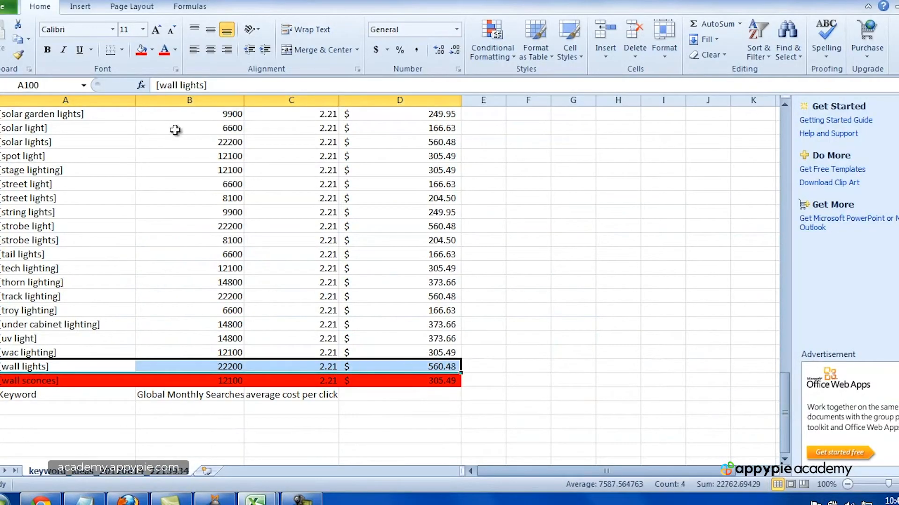
left_click(141, 49)
Switch to Market Samurai and generate SEO Competition results for the wac lighting keyword.
left_click(215, 500)
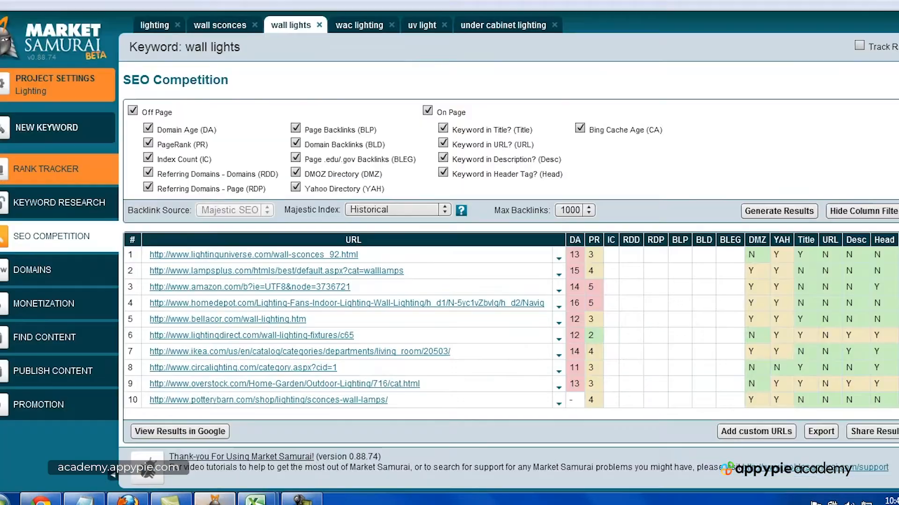
left_click(362, 29)
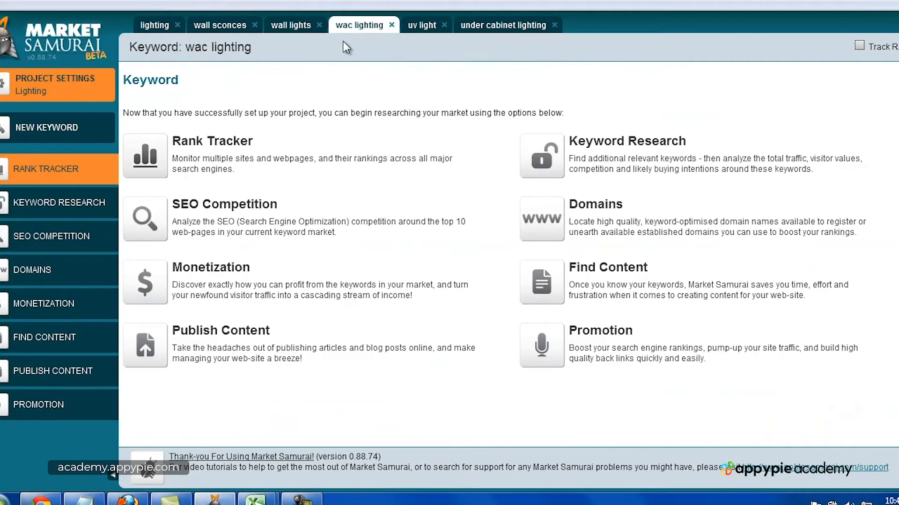
left_click(151, 234)
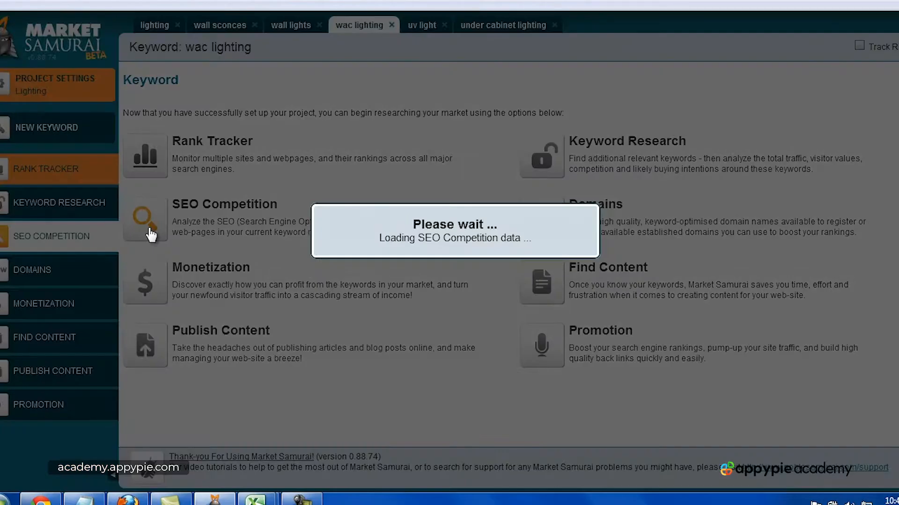
left_click(763, 211)
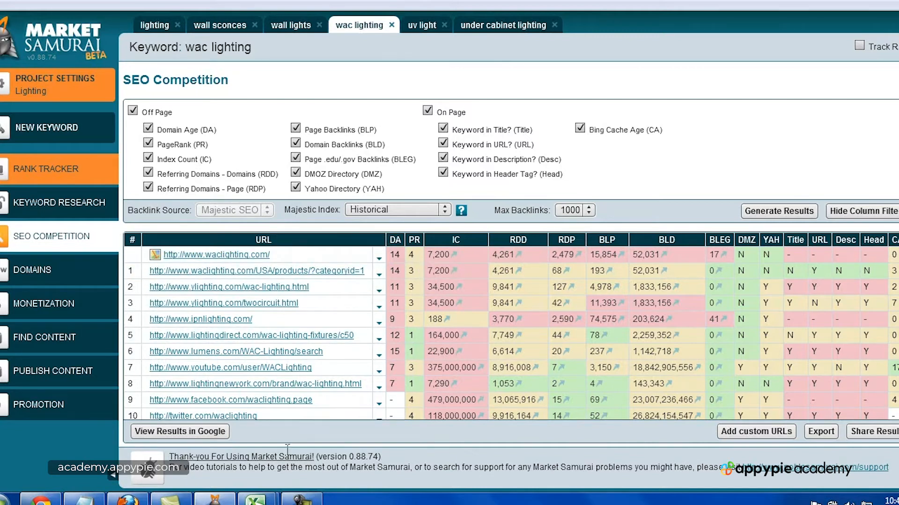
Return to the keyword workbook in Excel and fill the [wac lighting] cells in columns A to D of row 99 with red.
mouse_move(256, 501)
left_click(313, 464)
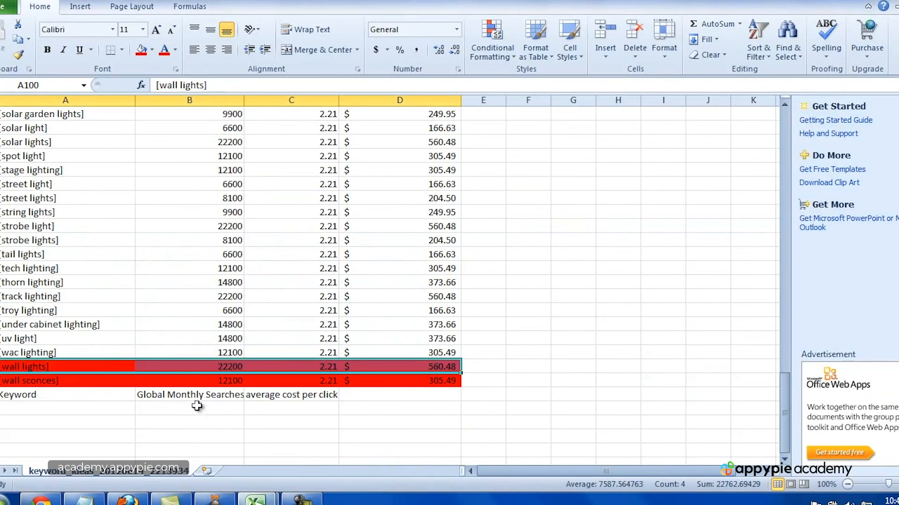
left_click(118, 355)
left_click_drag(118, 358, 412, 355)
left_click(141, 49)
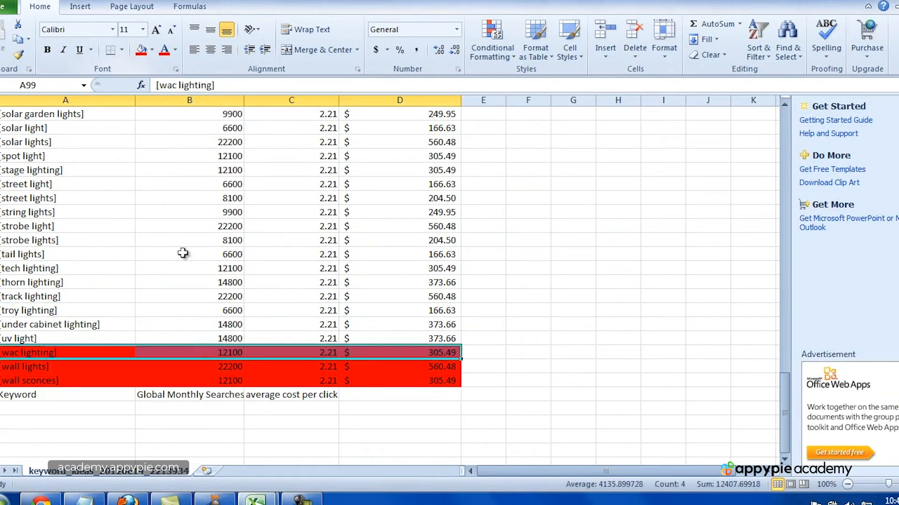
Switch to Market Samurai and generate SEO Competition results for the uv light keyword.
left_click(214, 500)
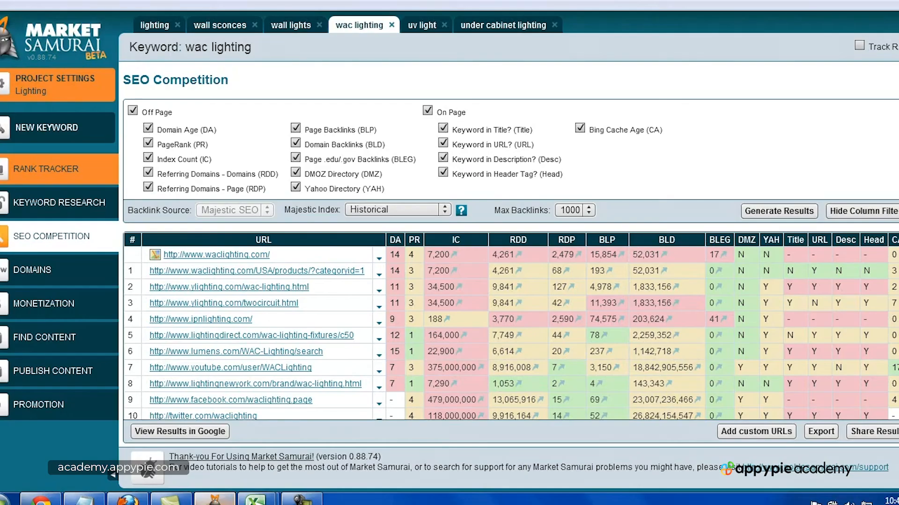
left_click(424, 28)
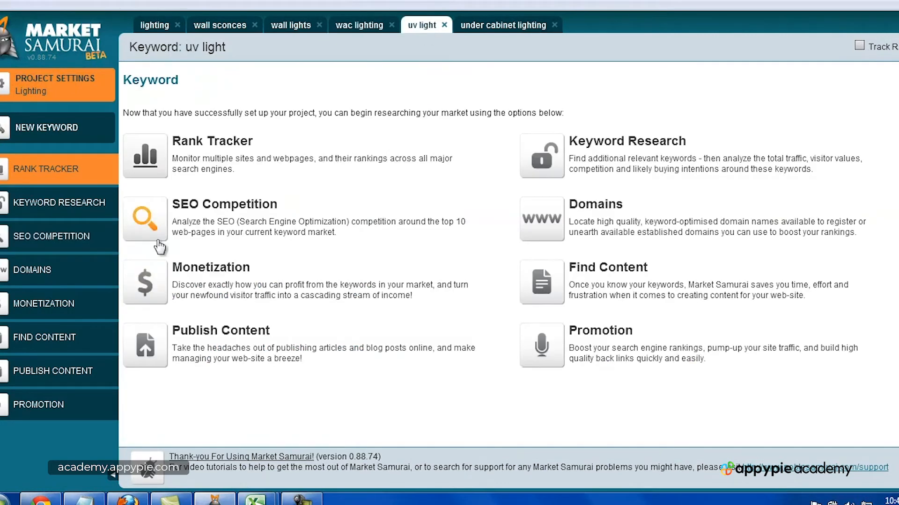
left_click(145, 220)
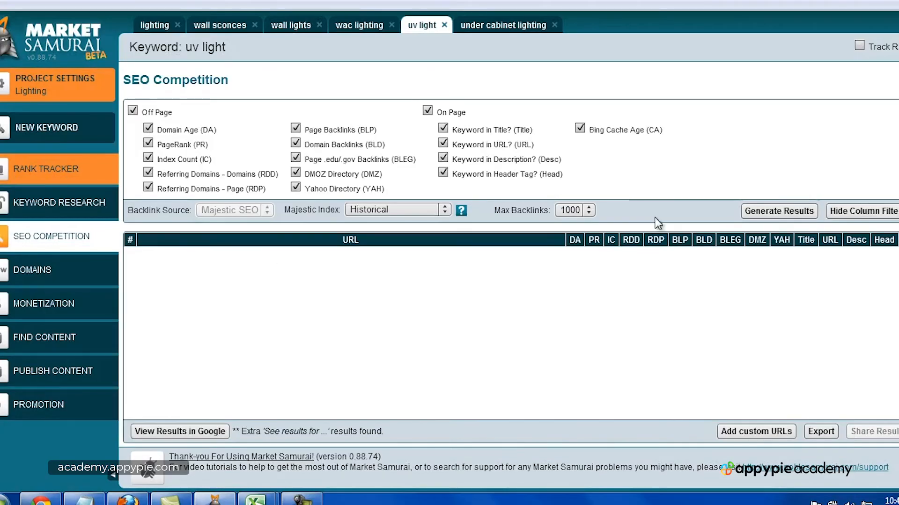
left_click(773, 211)
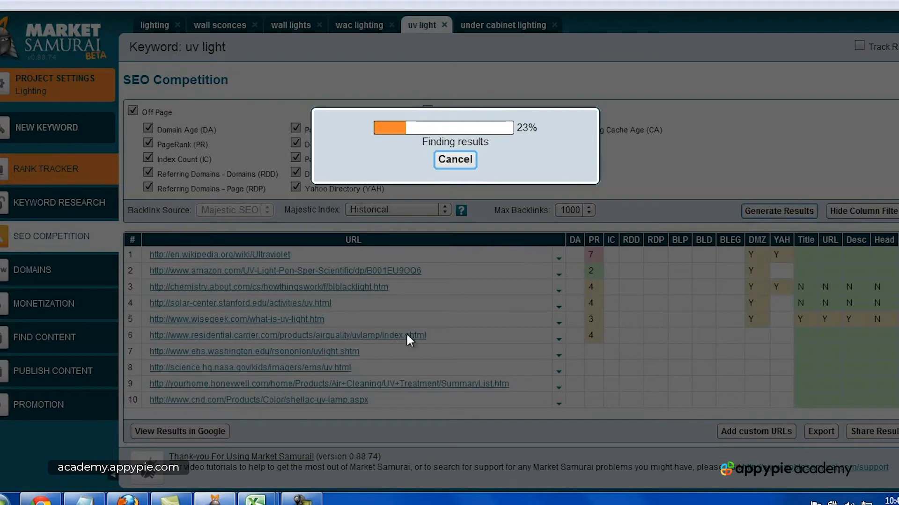
Switch to the keyword workbook in Excel and fill the [uv light] cells in columns A to D of row 98 with red.
mouse_move(239, 501)
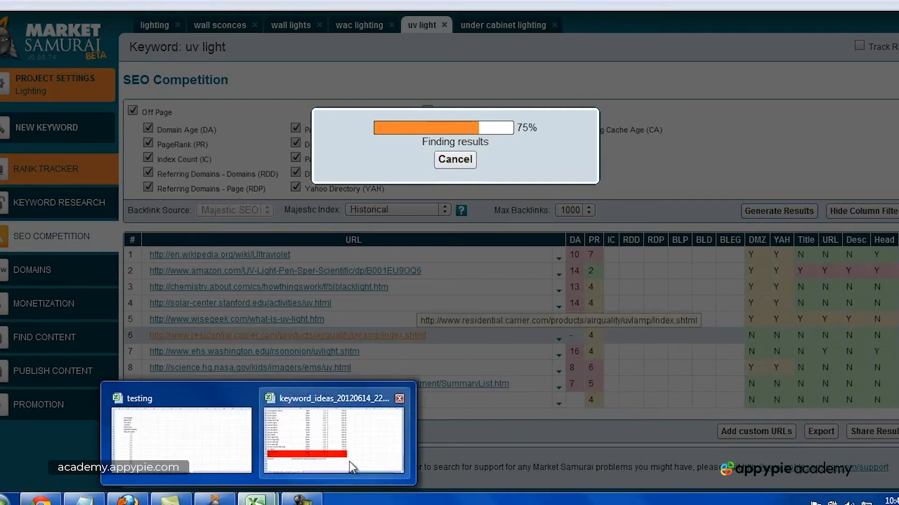
left_click(353, 463)
left_click(89, 341)
left_click_drag(89, 341, 407, 339)
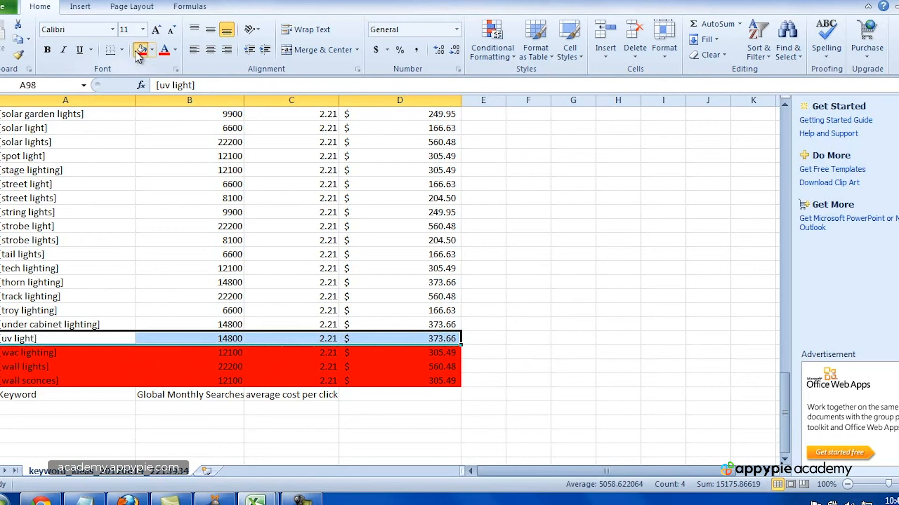
left_click(141, 49)
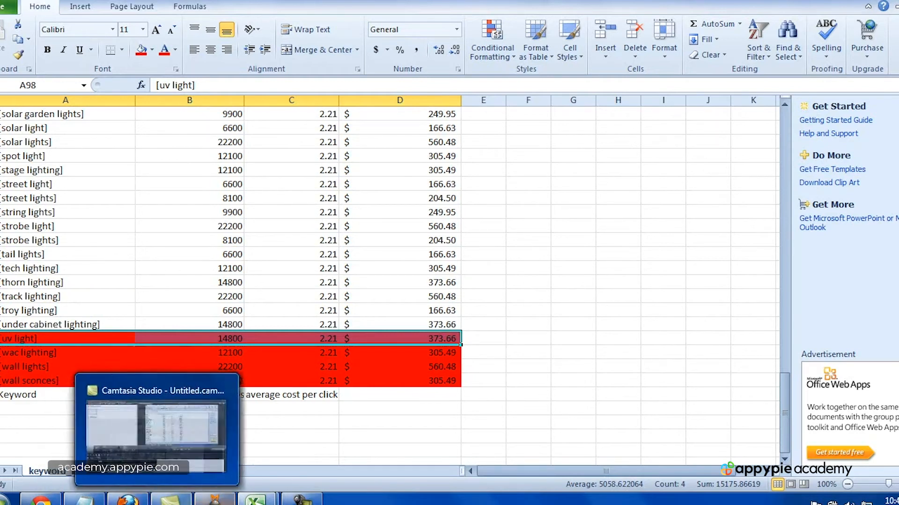
Switch to Market Samurai and generate SEO Competition results for the under cabinet lighting keyword.
left_click(215, 499)
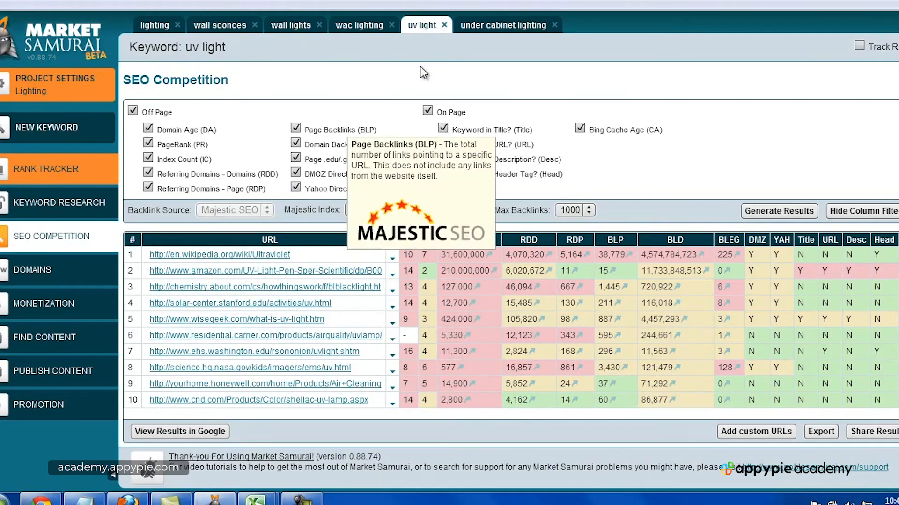
left_click(504, 31)
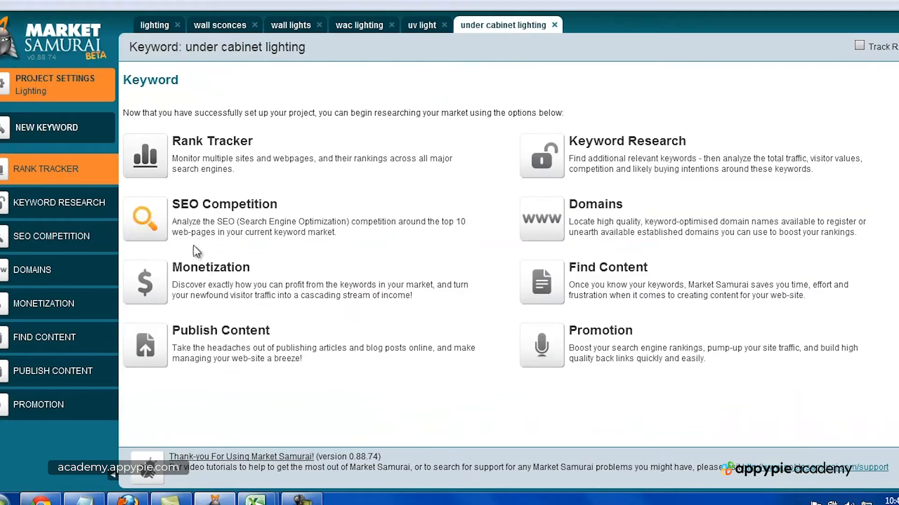
left_click(147, 218)
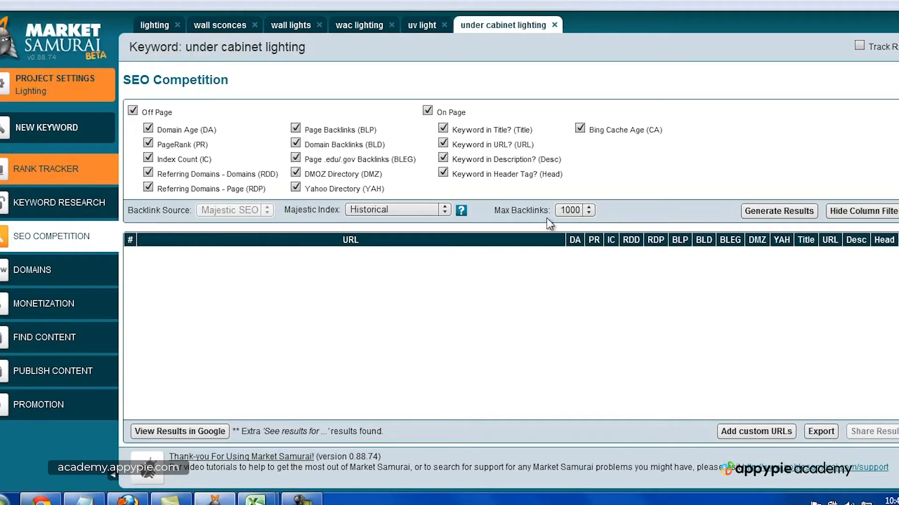
left_click(785, 212)
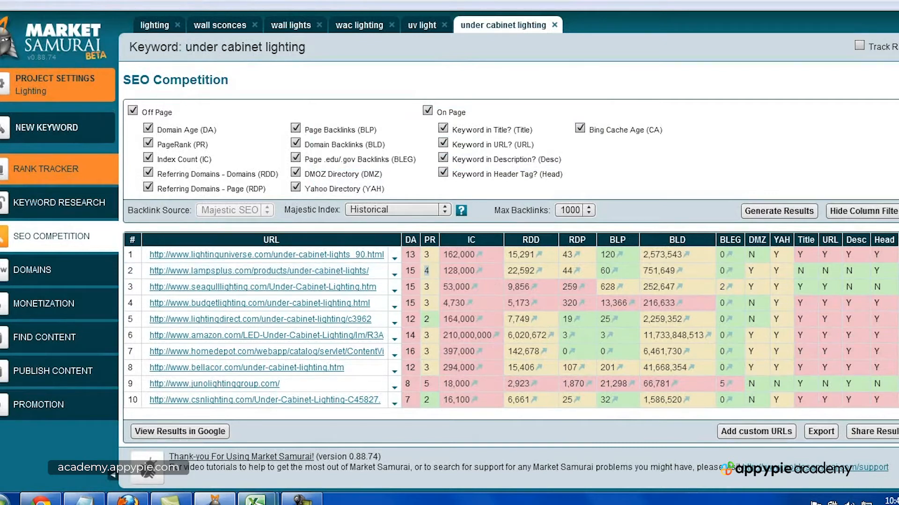
Switch to the keyword workbook in Excel and fill the [under cabinet lighting] cells in columns A to D of row 97 with standard light green.
mouse_move(255, 500)
left_click(344, 450)
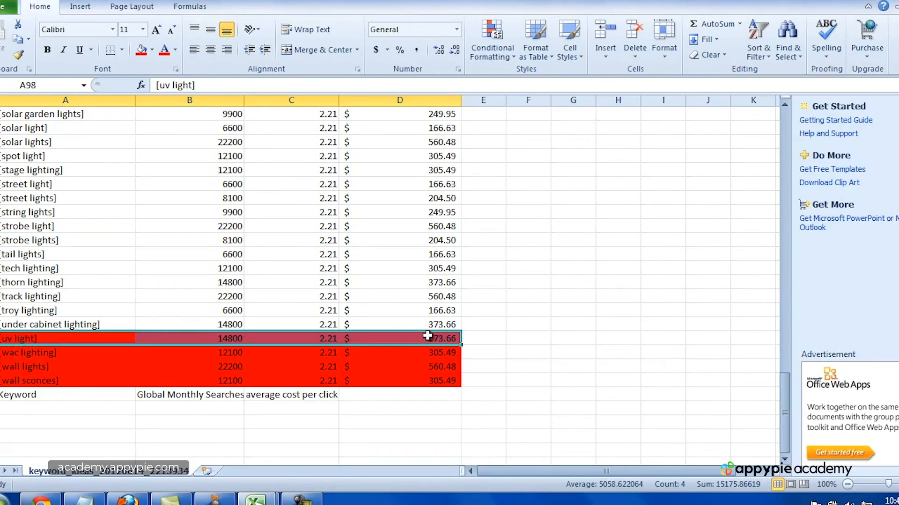
left_click(439, 326)
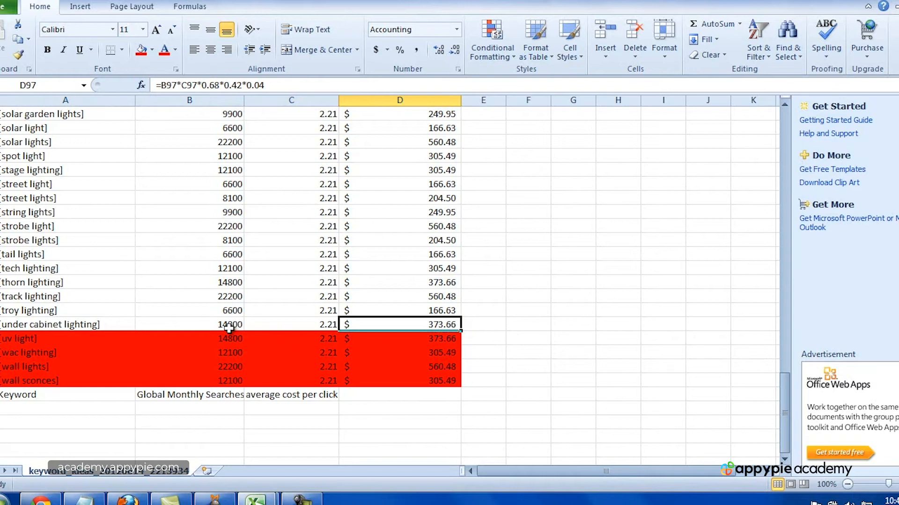
left_click_drag(68, 324, 398, 322)
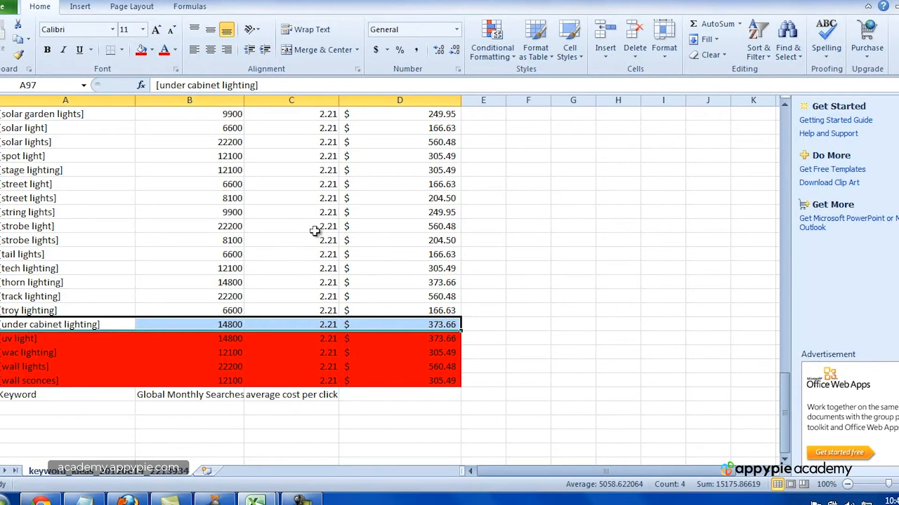
left_click(152, 50)
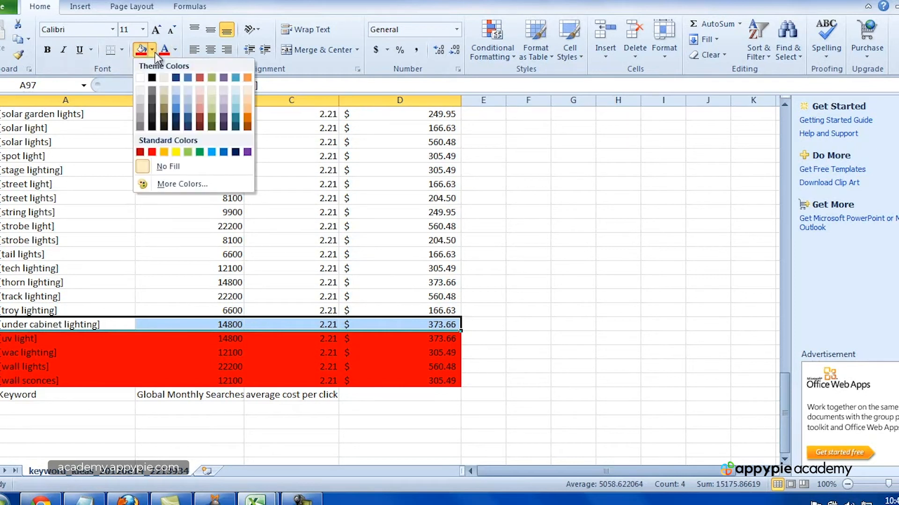
left_click(188, 153)
Enter the note "* 3,4,3,3" in cell E97 beside the [under cabinet lighting] row.
left_click(490, 330)
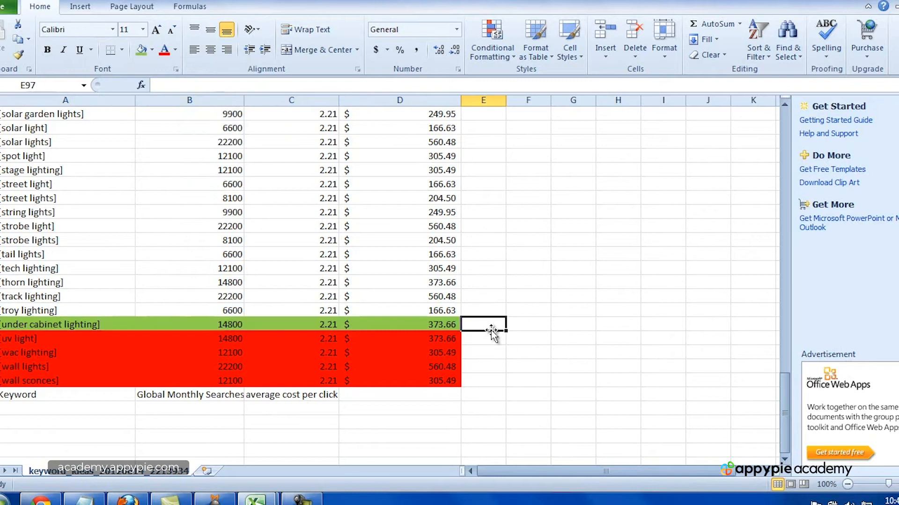
type("*")
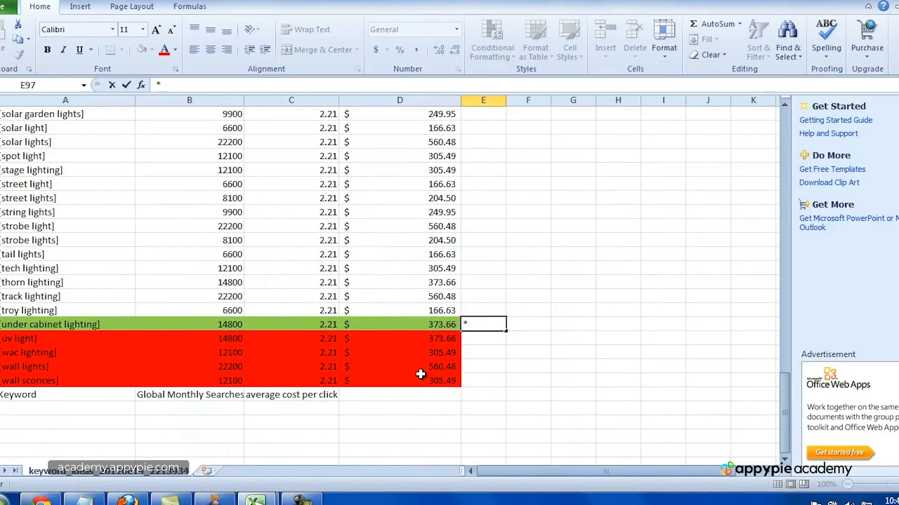
type("3,4,5,")
key("BackSpace")
key("BackSpace")
type("3,3")
key("Return")
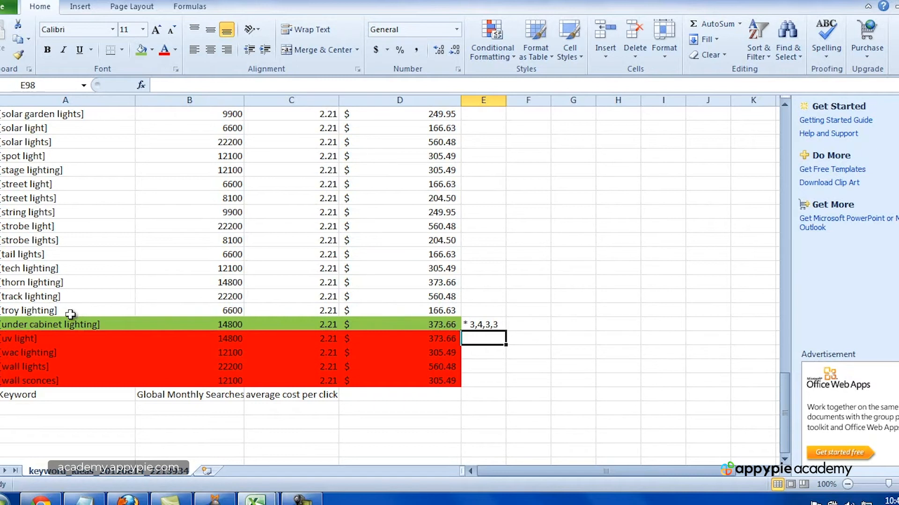
left_click(428, 326)
left_click(466, 326)
left_click(504, 341)
left_click(488, 323)
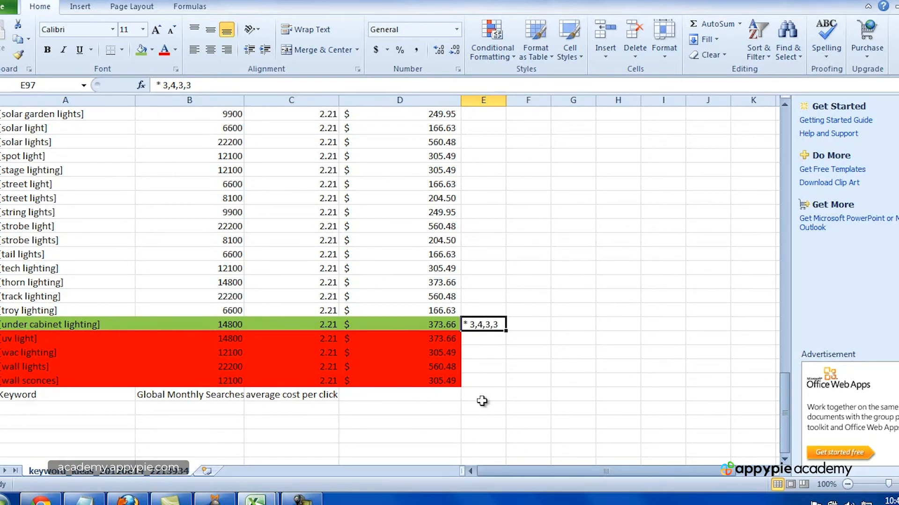
left_click(302, 500)
left_click(876, 423)
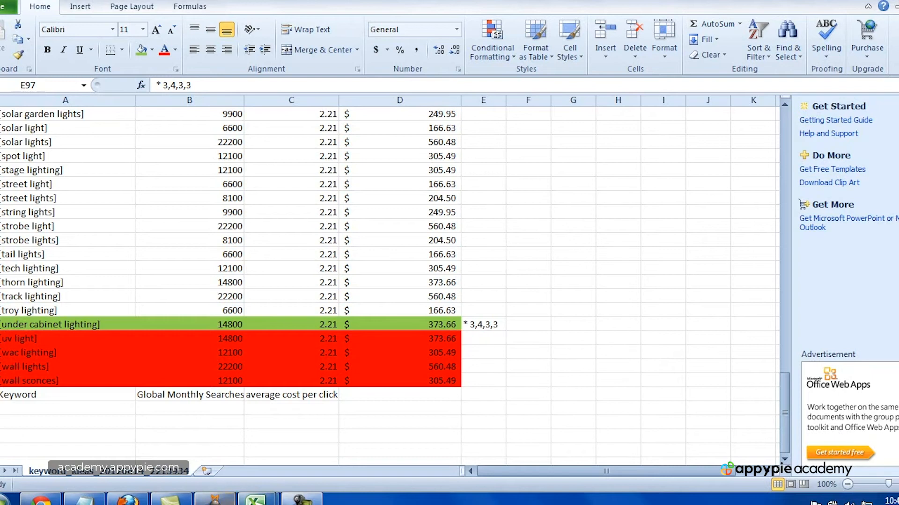
Switch to Market Samurai and delete the under cabinet lighting, uv light, wac lighting, wall lights and wall sconces keywords from the project.
left_click(215, 500)
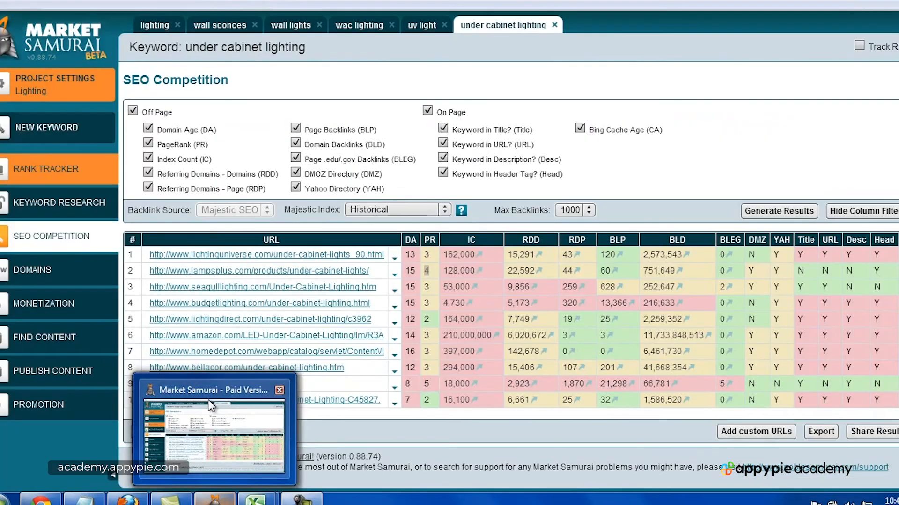
left_click(554, 25)
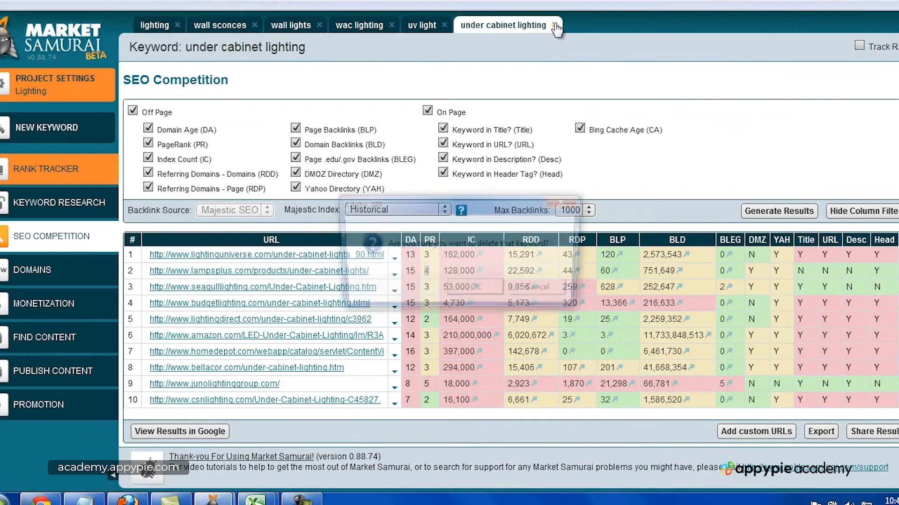
left_click(476, 289)
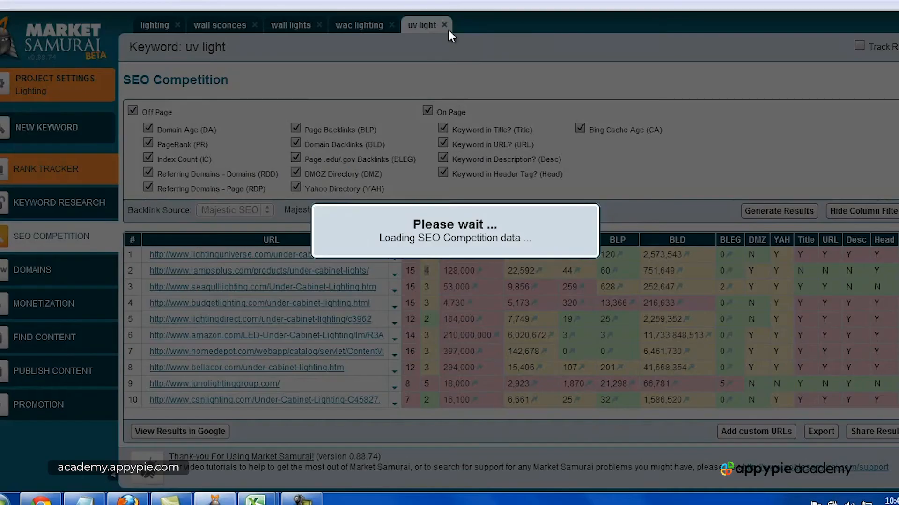
left_click(444, 24)
left_click(467, 281)
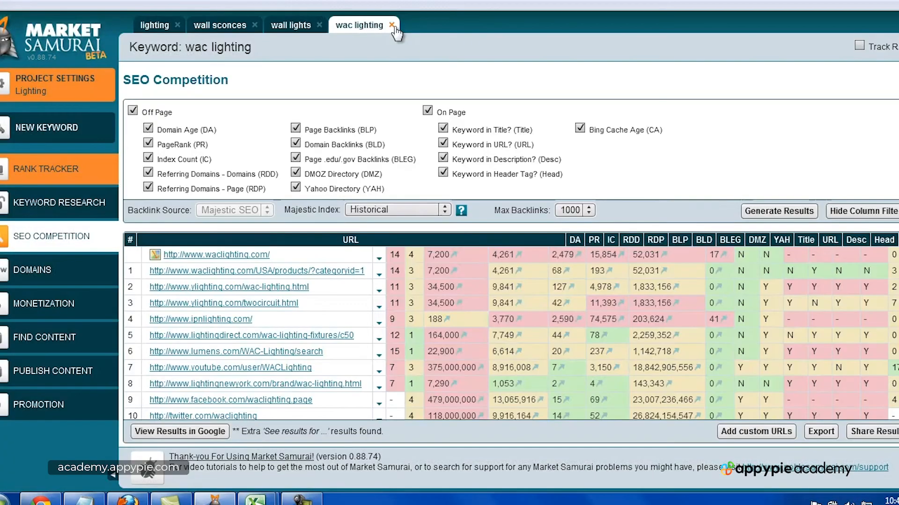
left_click(392, 25)
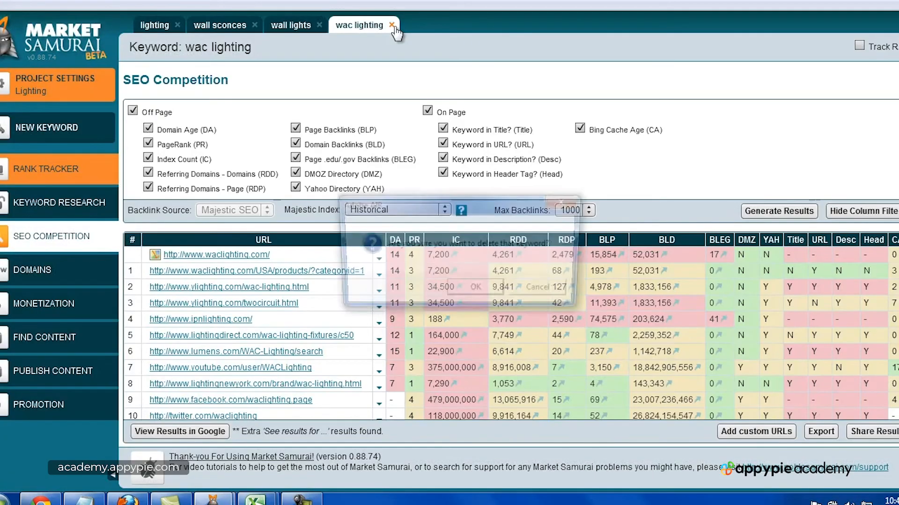
left_click(475, 291)
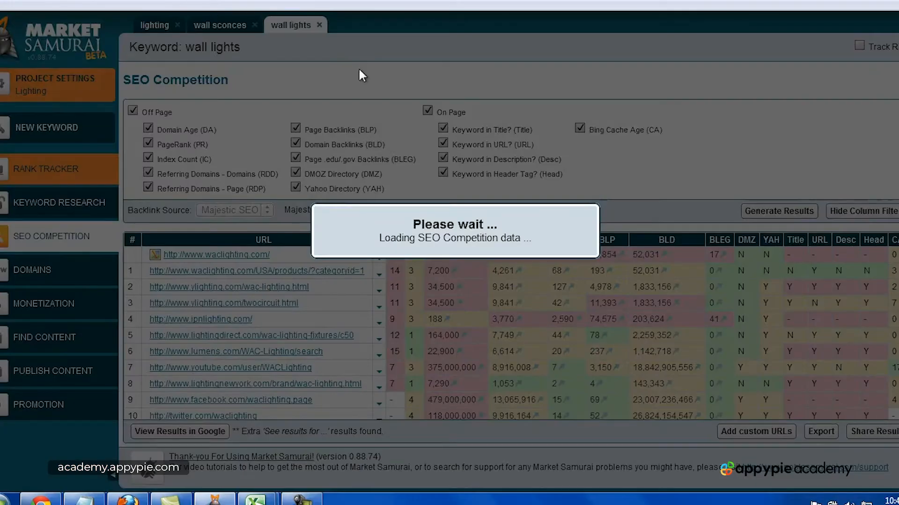
left_click(319, 25)
left_click(476, 290)
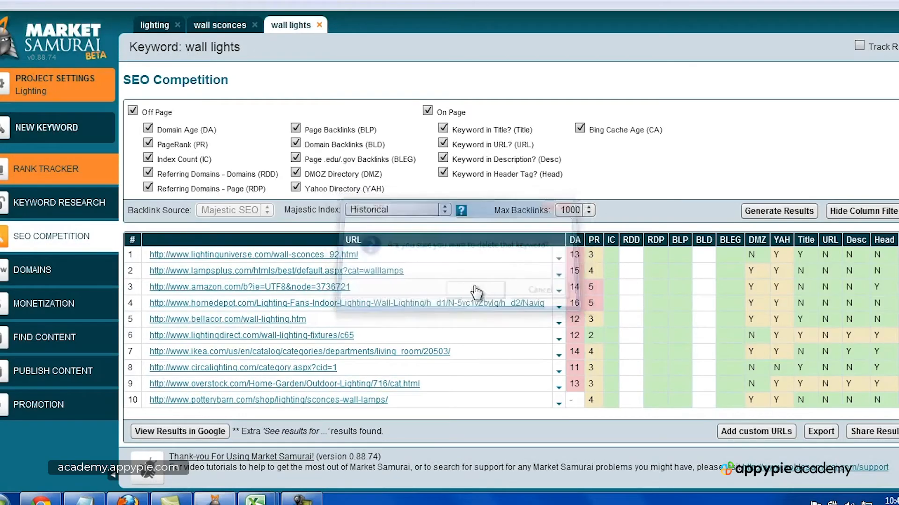
left_click(255, 26)
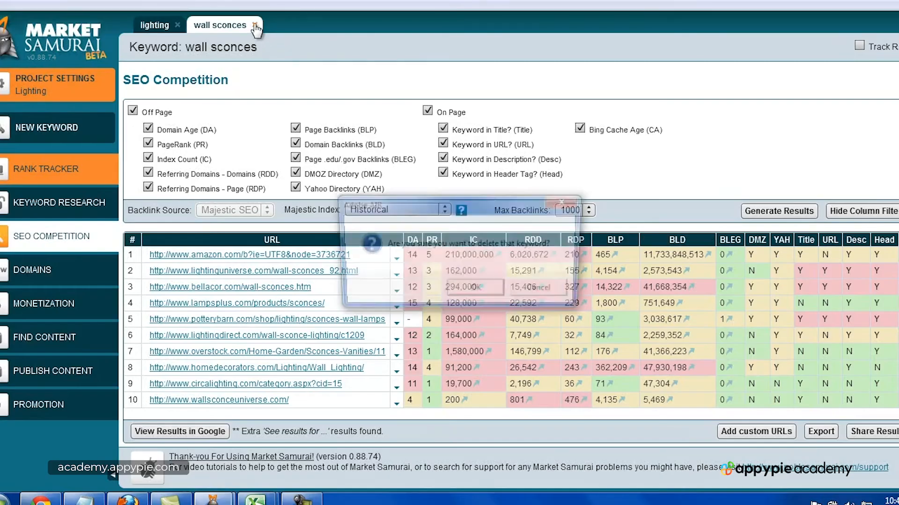
left_click(475, 291)
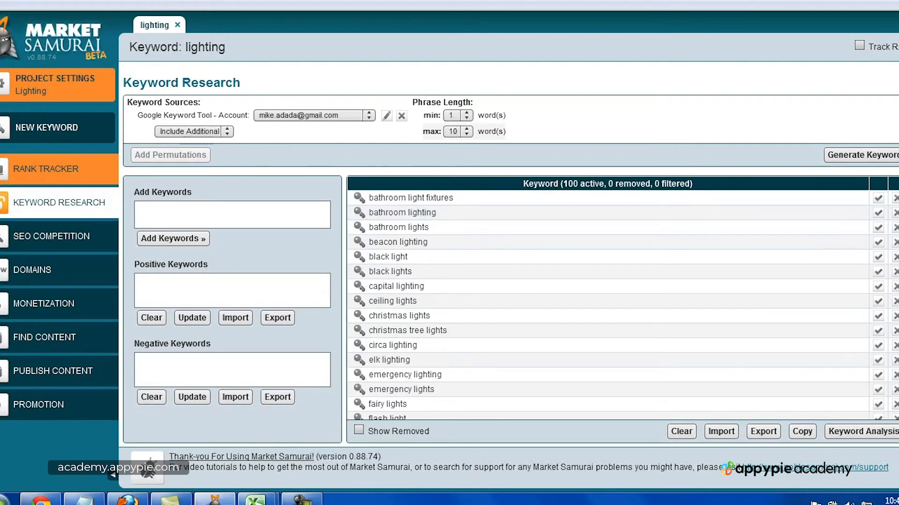
Add troy lighting, track lighting, thorn lighting, tech lighting and tail lights from the lighting keyword list as project keywords.
left_click_drag(898, 211, 898, 407)
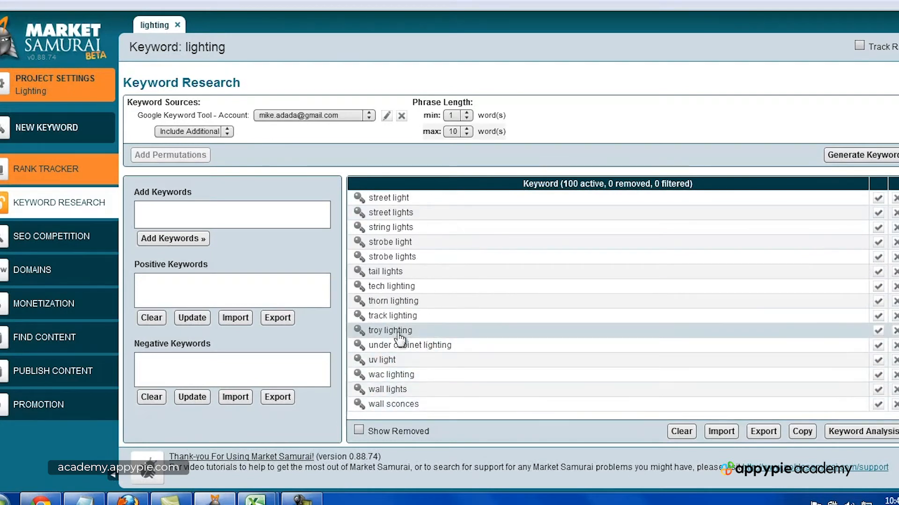
left_click(359, 331)
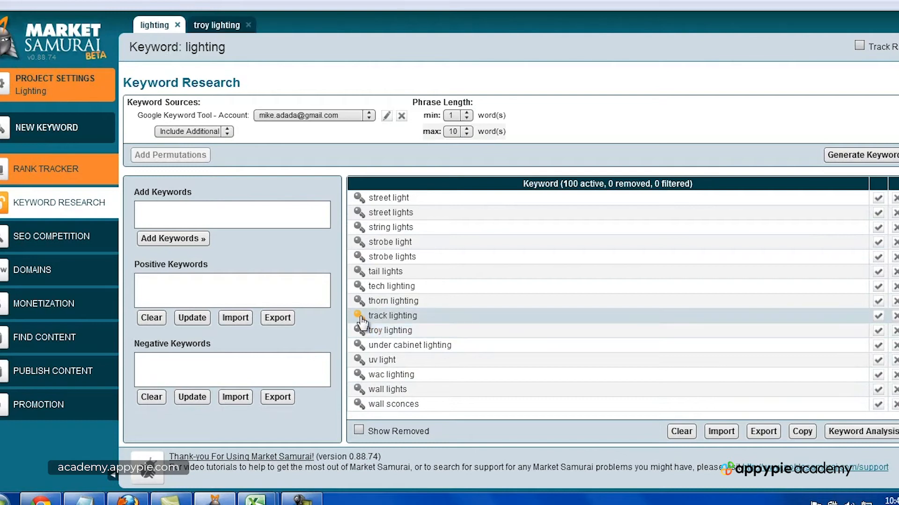
left_click(359, 316)
left_click(359, 301)
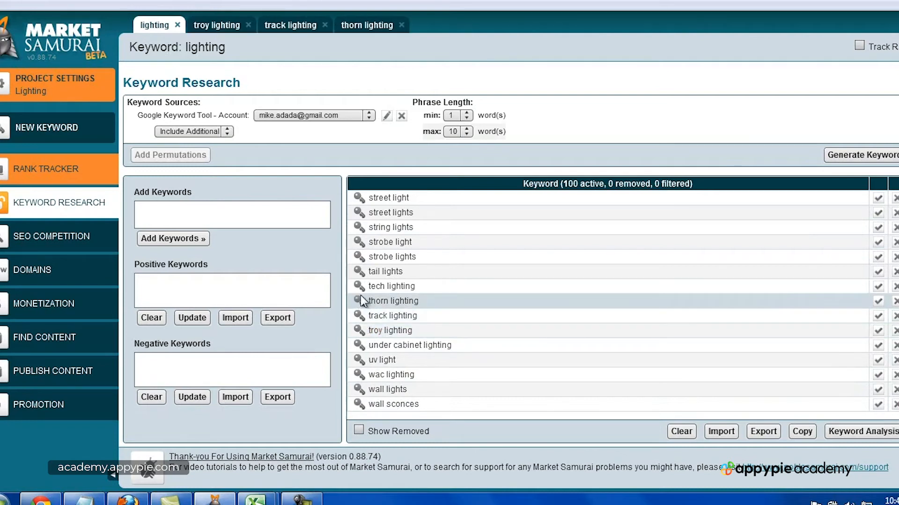
left_click(359, 287)
left_click(358, 273)
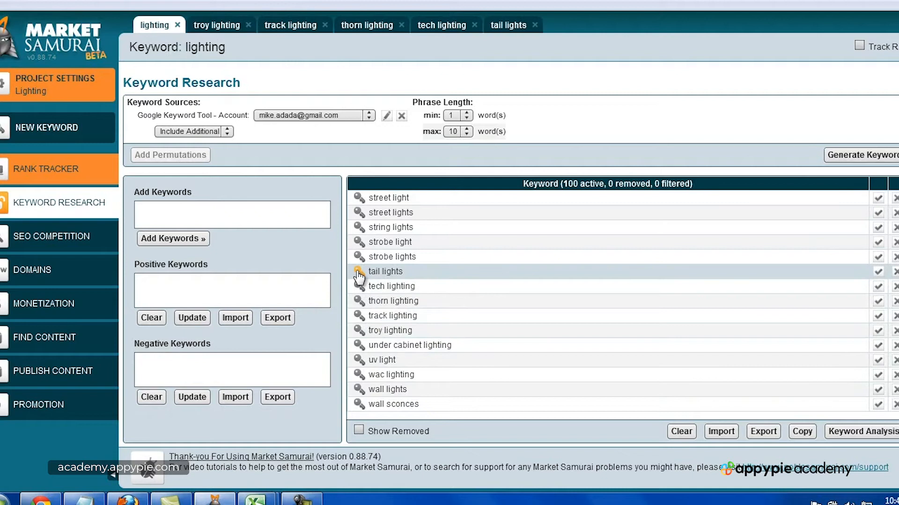
Generate SEO Competition results for the troy lighting keyword.
left_click(218, 25)
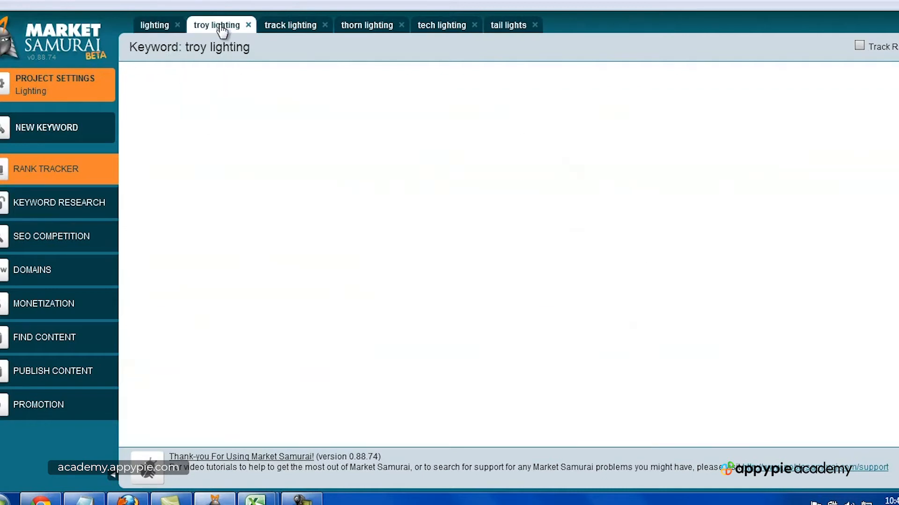
left_click(164, 219)
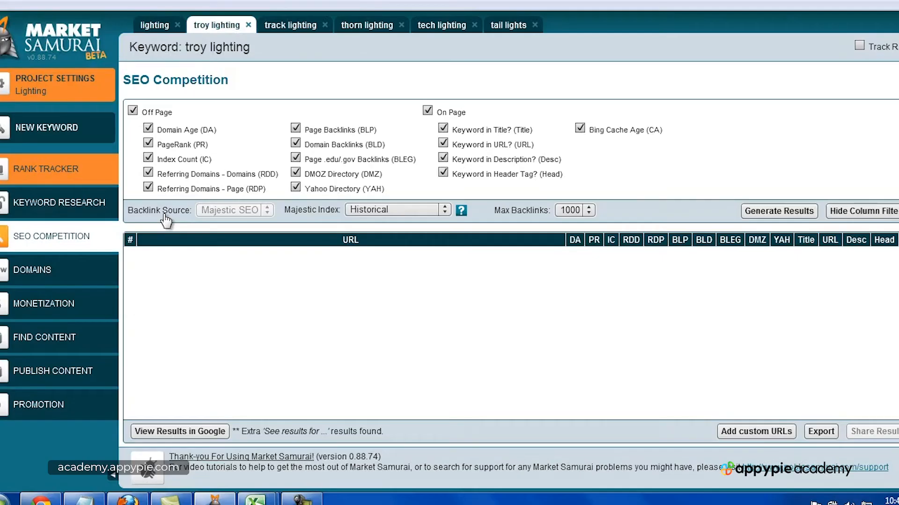
left_click(779, 211)
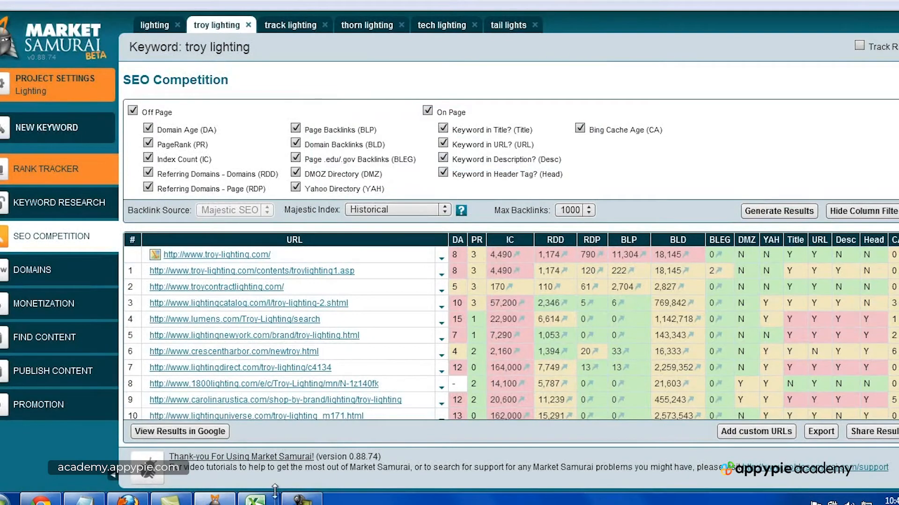
Switch to the keyword workbook in Excel and fill the [troy lighting] cells in columns A to D of row 96 with standard light blue.
mouse_move(255, 499)
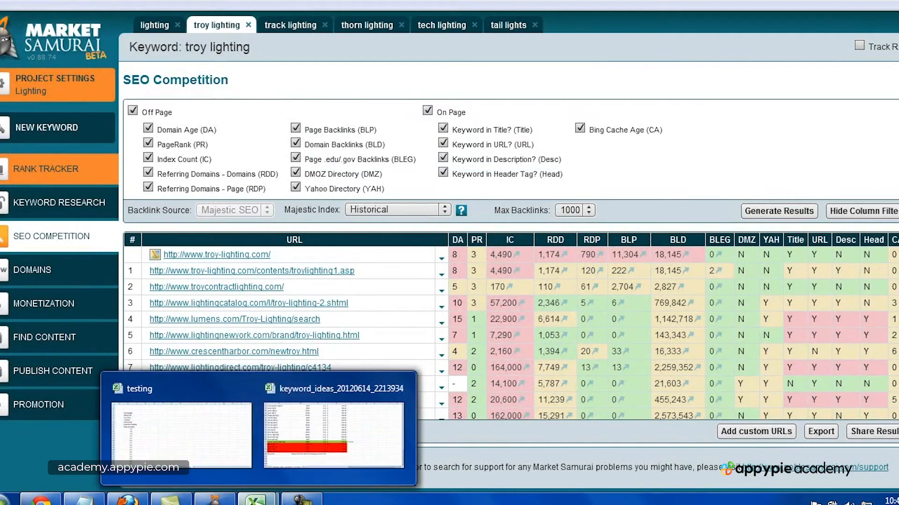
left_click(304, 468)
left_click_drag(60, 310, 431, 314)
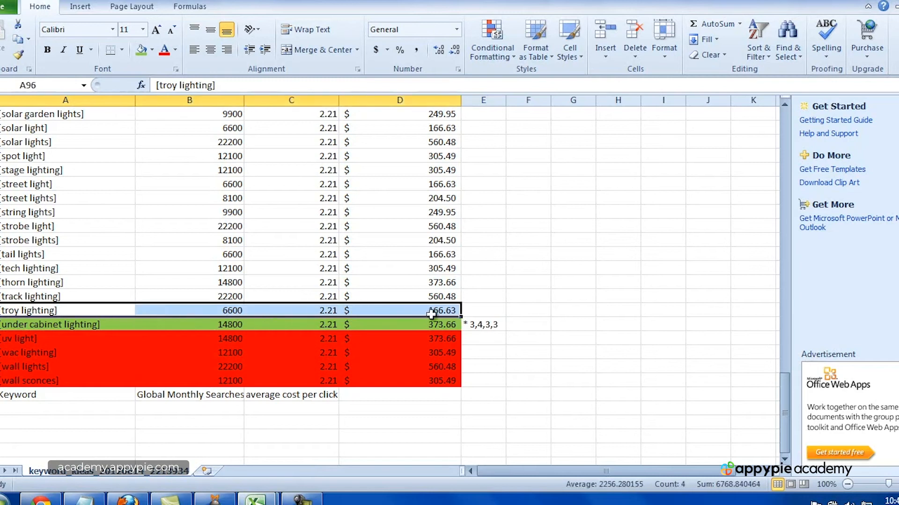
left_click(154, 53)
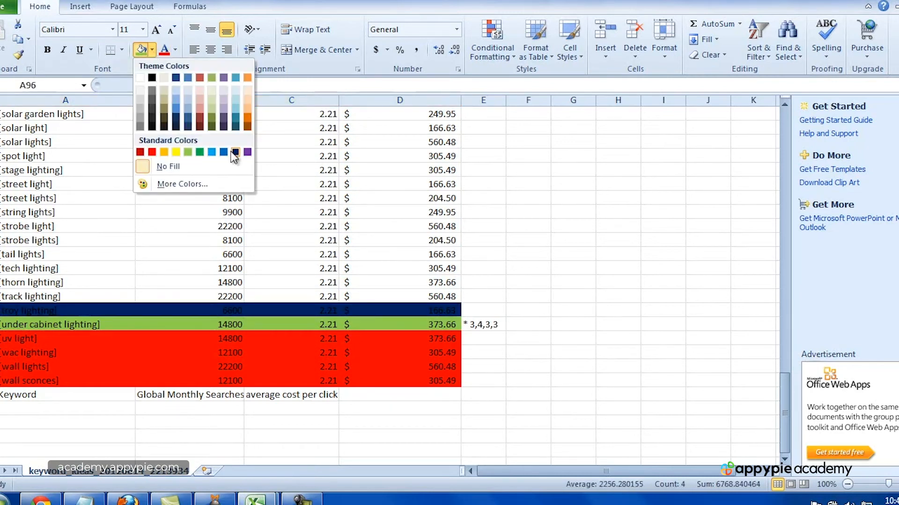
left_click(211, 152)
left_click(60, 295)
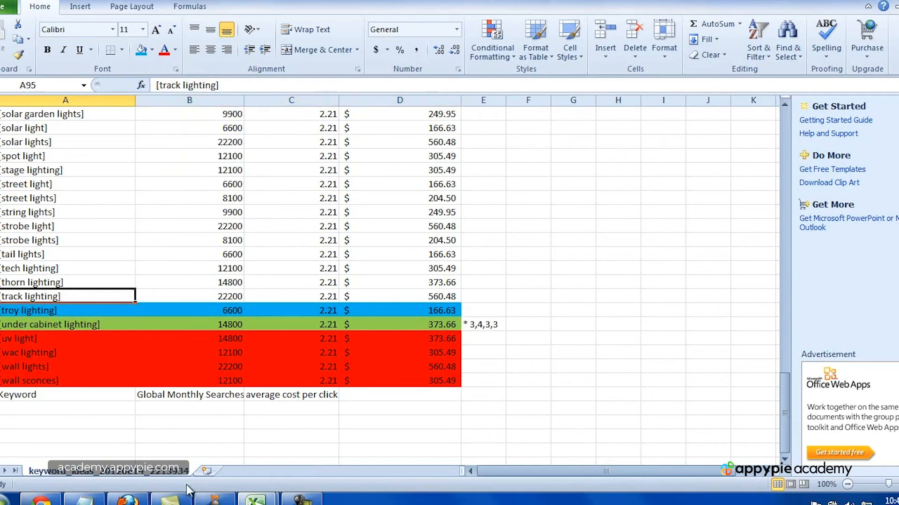
Switch to Market Samurai and generate SEO Competition results for the track lighting keyword.
left_click(213, 497)
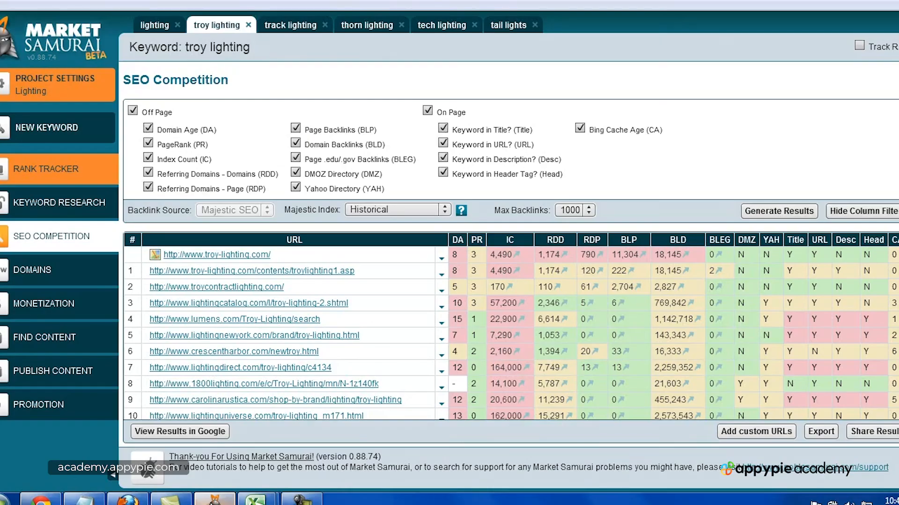
left_click(291, 28)
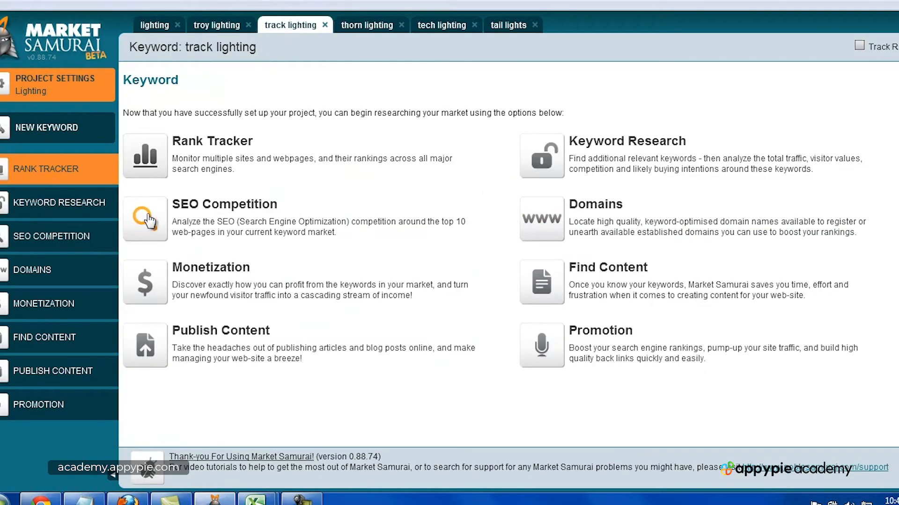
left_click(149, 220)
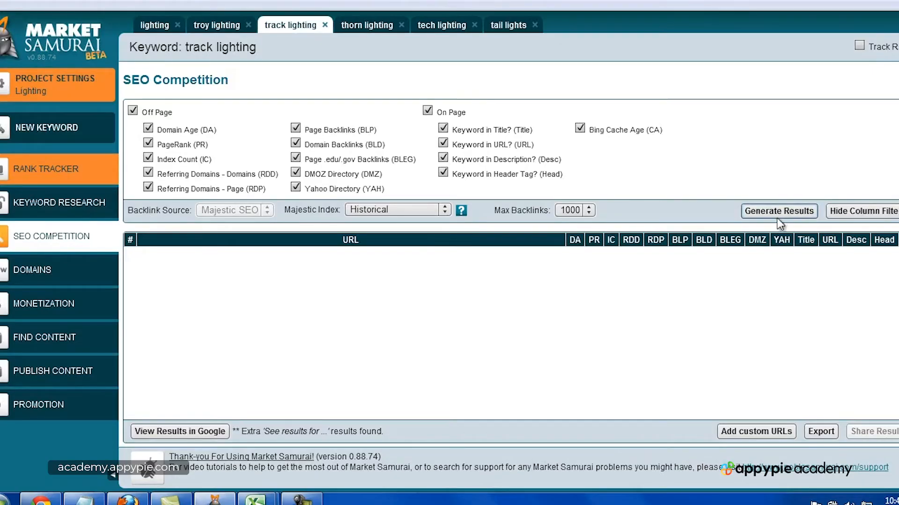
left_click(779, 212)
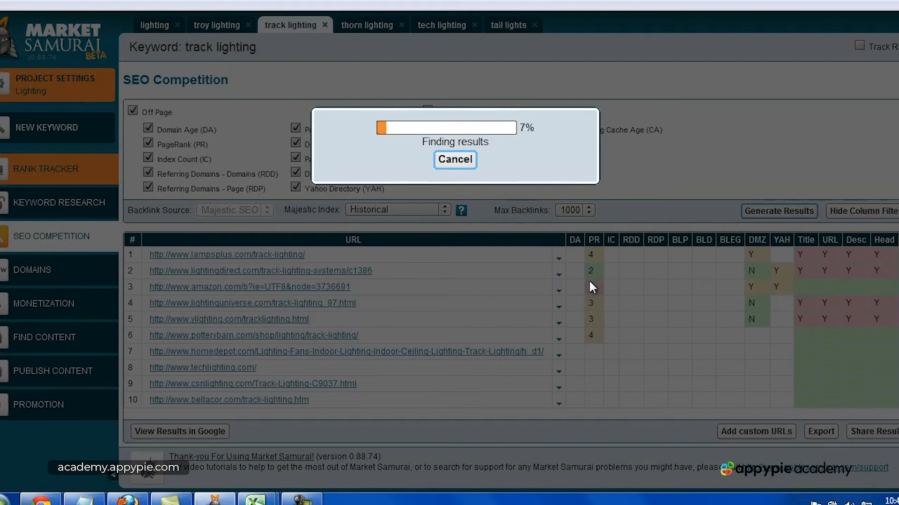
Switch to the keyword workbook in Excel and fill the [track lighting] cells in columns A to D of row 95 with red.
mouse_move(274, 497)
left_click(298, 439)
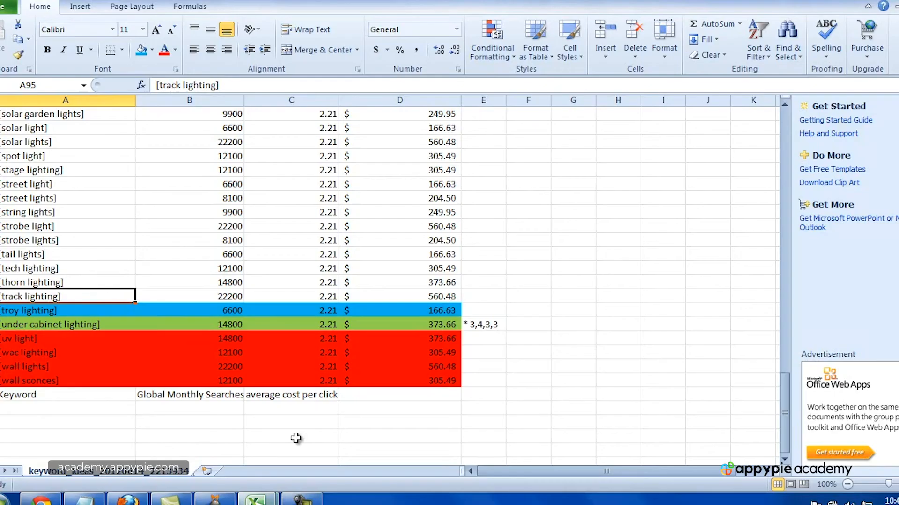
left_click_drag(96, 296, 433, 294)
left_click(152, 49)
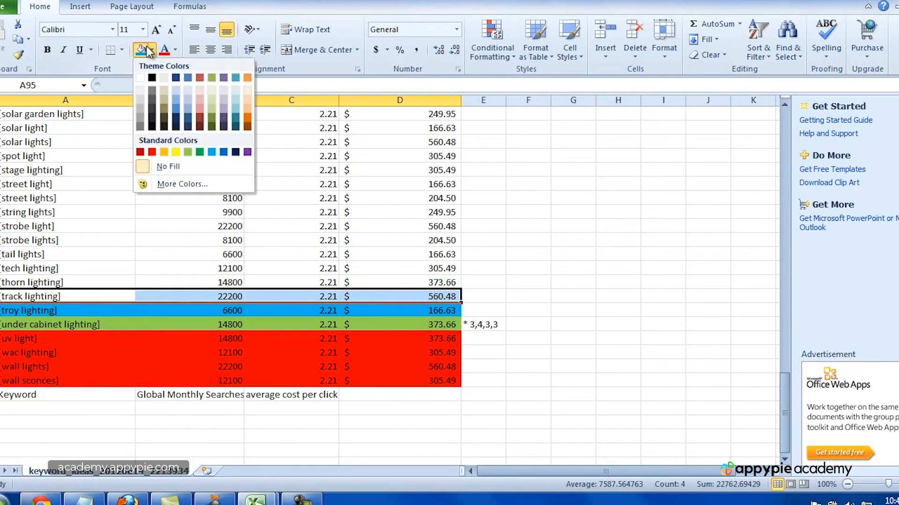
left_click(152, 151)
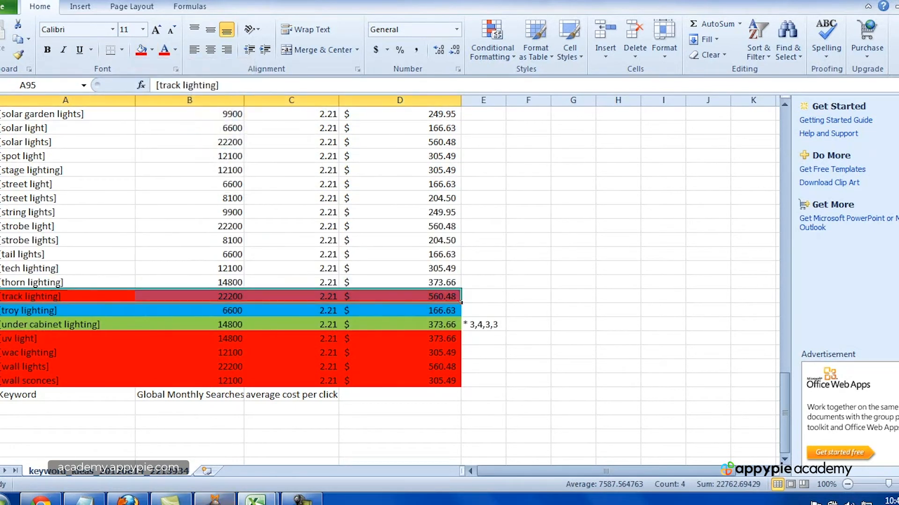
Switch to Market Samurai and generate SEO Competition results for the thorn lighting keyword.
left_click(214, 499)
left_click(367, 27)
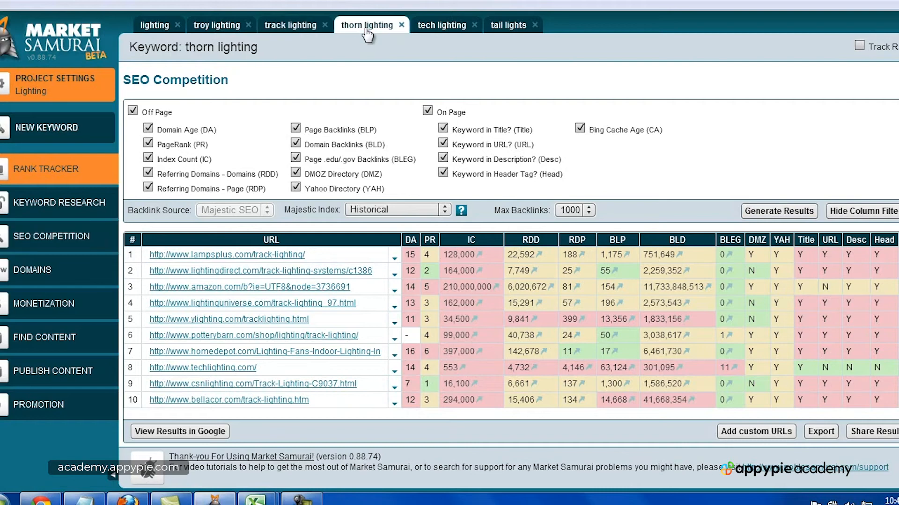
left_click(169, 228)
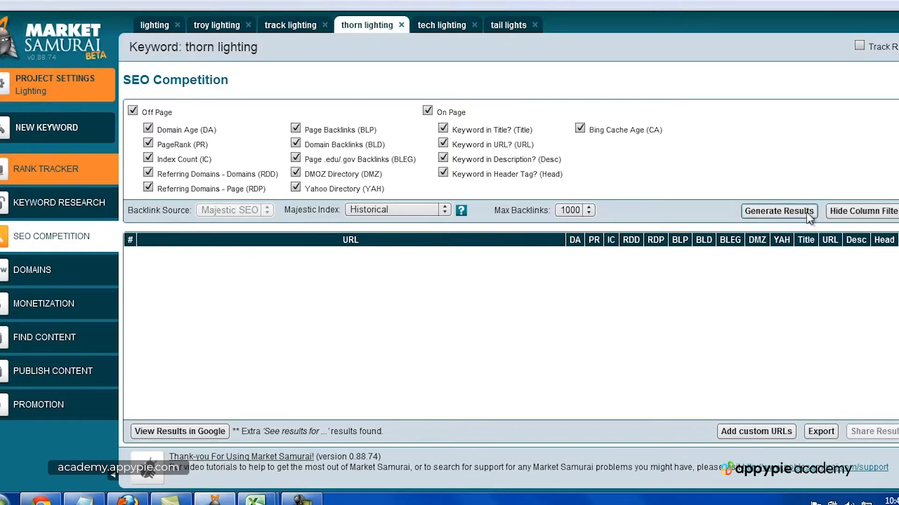
left_click(791, 213)
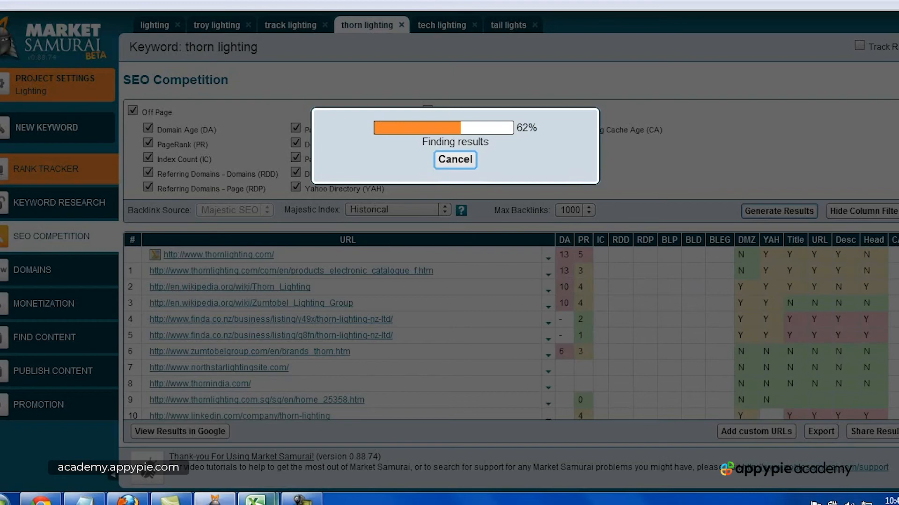
Switch to the keyword workbook in Excel and fill the [thorn lighting] cells in columns A to D of row 94 with red.
mouse_move(255, 499)
left_click(291, 422)
left_click_drag(30, 283, 414, 283)
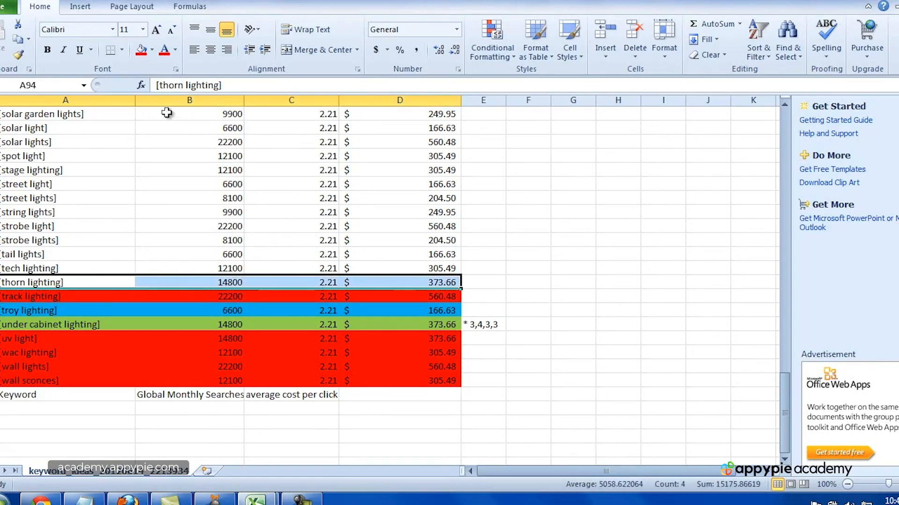
left_click(142, 48)
Switch to Market Samurai and generate SEO Competition results for the tech lighting keyword.
left_click(214, 499)
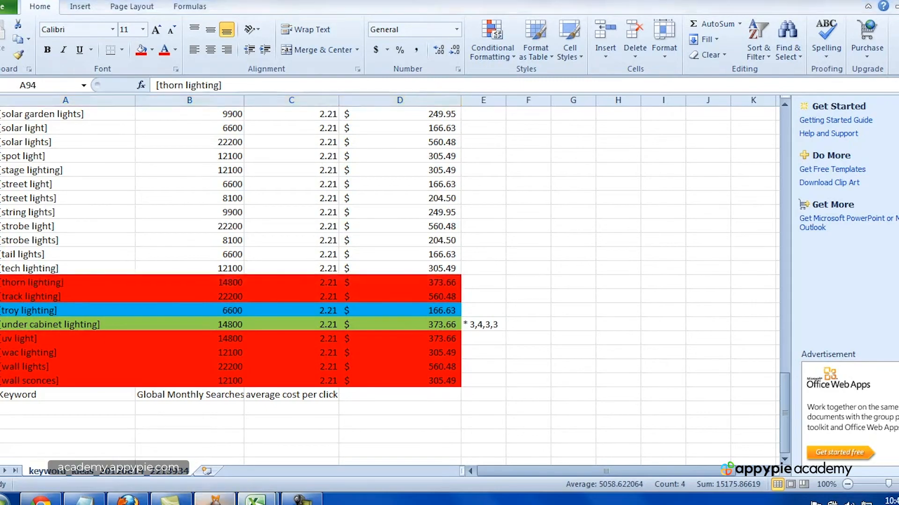
left_click(442, 28)
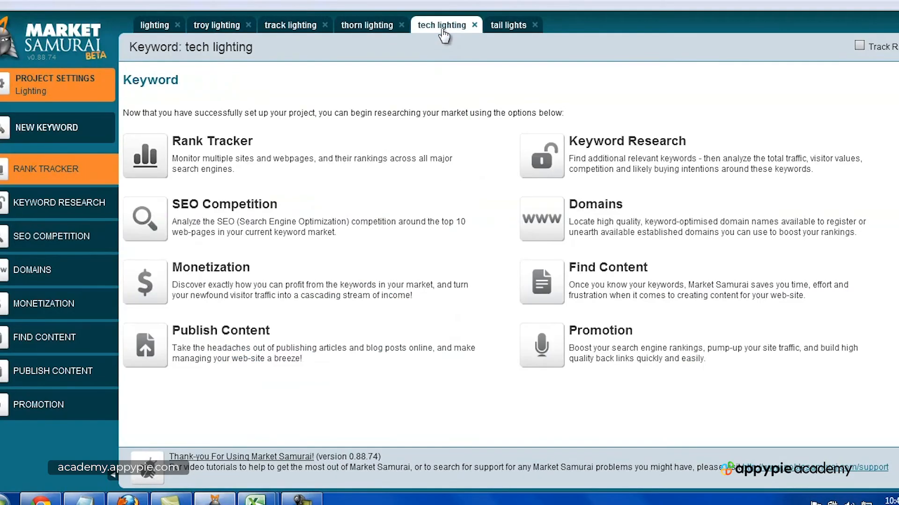
left_click(174, 221)
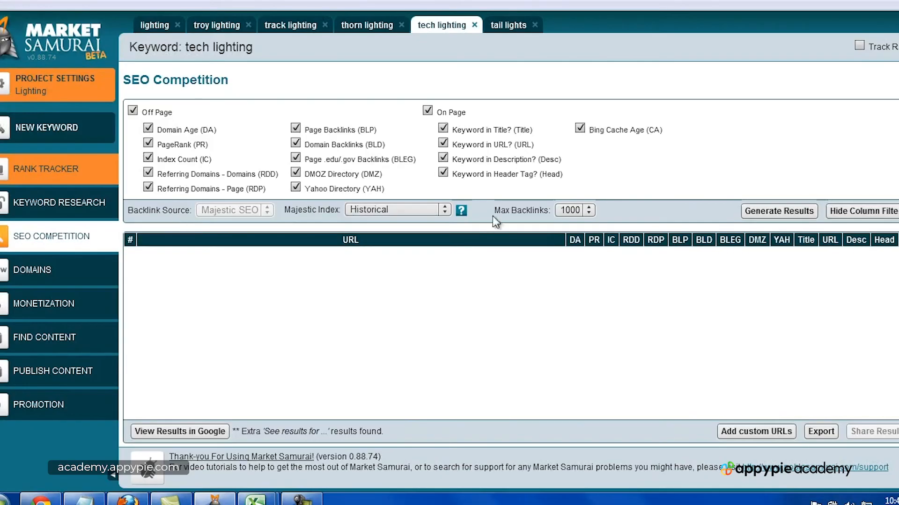
left_click(785, 211)
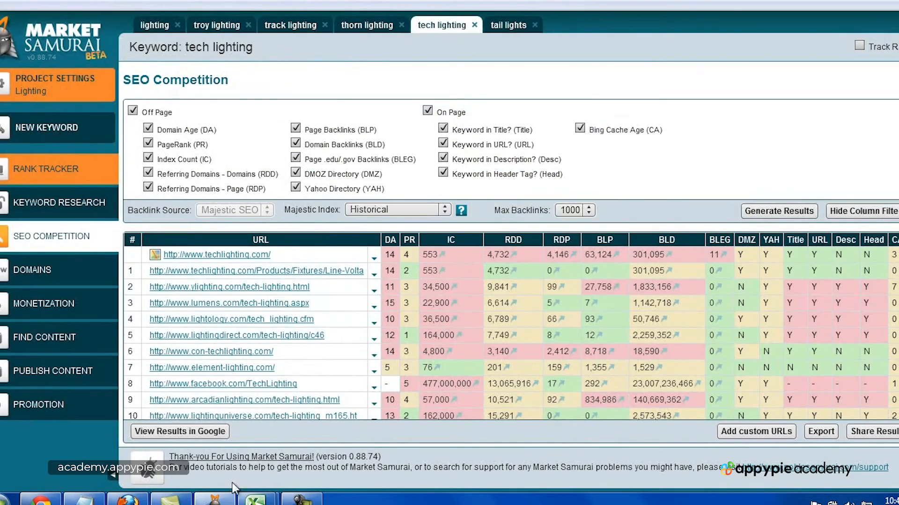
Switch to the keyword workbook in Excel and fill the [tech lighting] cells in columns A to D of row 93 with light blue.
mouse_move(255, 497)
left_click(322, 445)
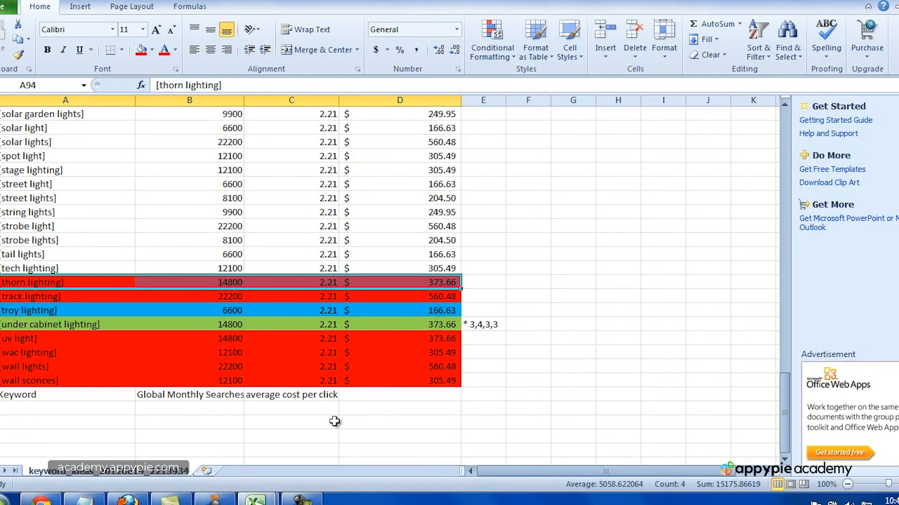
left_click(452, 271)
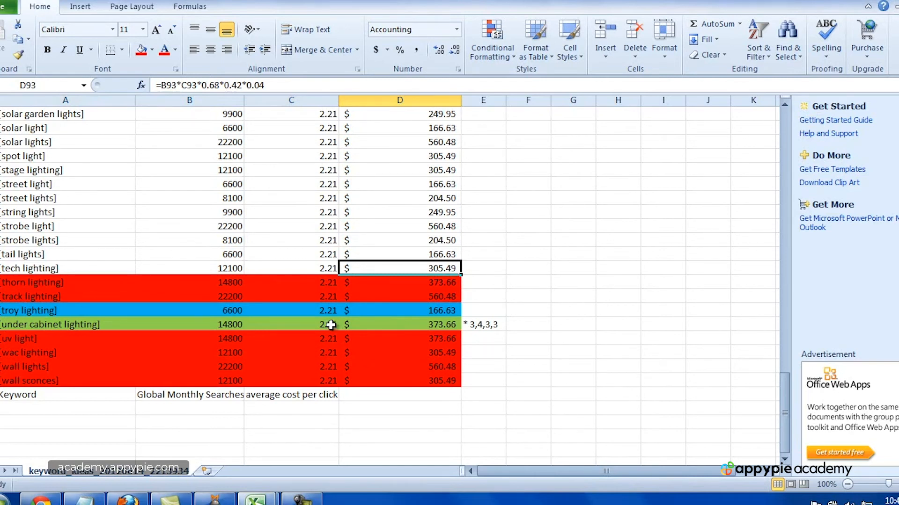
left_click_drag(50, 271, 418, 267)
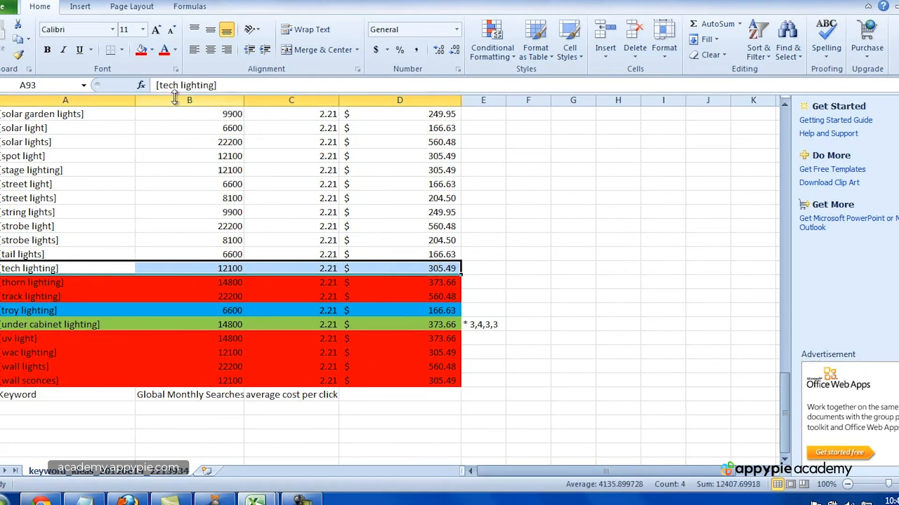
left_click(152, 50)
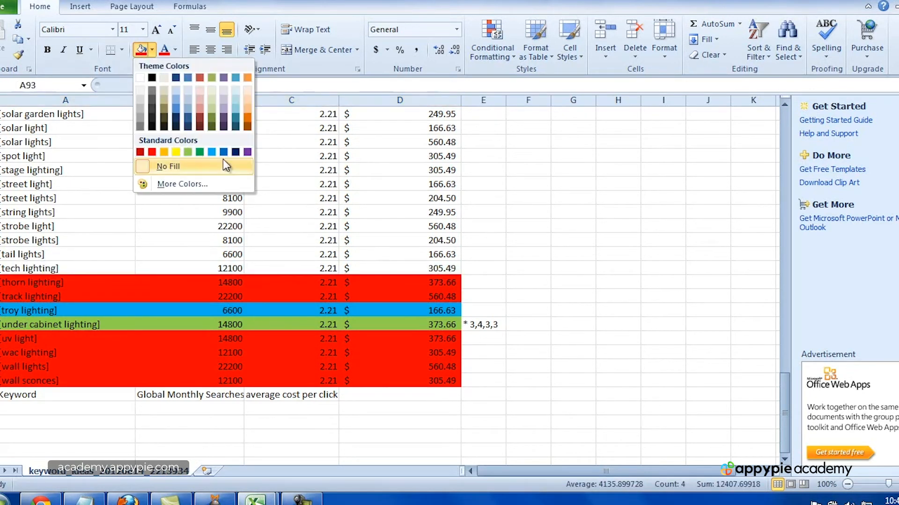
left_click(214, 151)
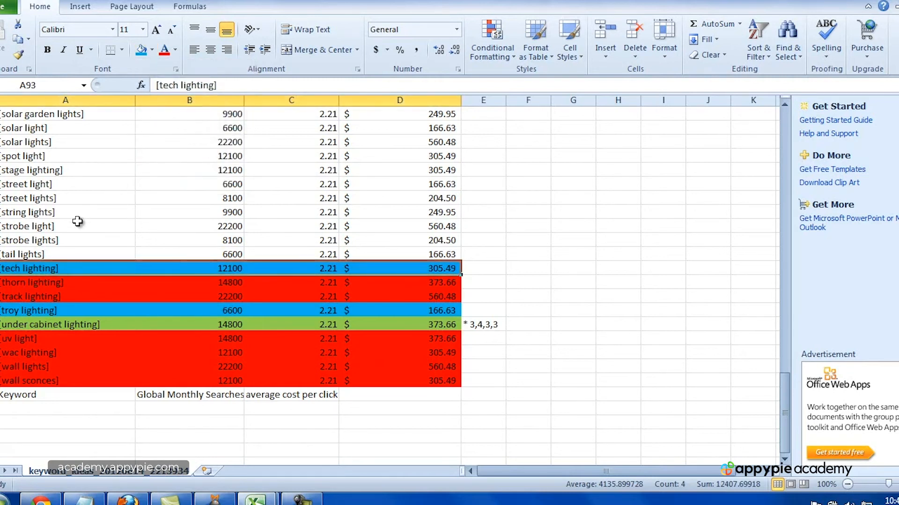
Change the fill of the [tech lighting] cells in columns A to D of row 93 to light green.
left_click_drag(66, 267, 401, 268)
left_click(153, 50)
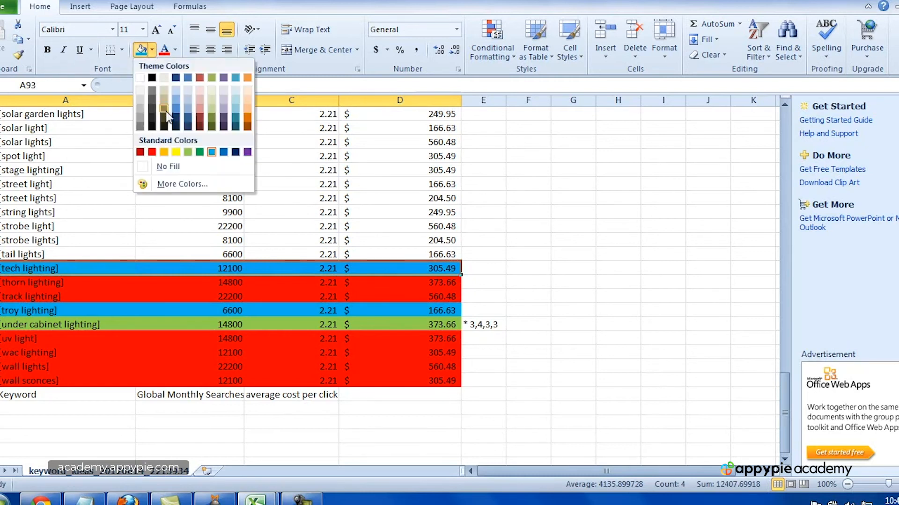
left_click(186, 151)
left_click(113, 325)
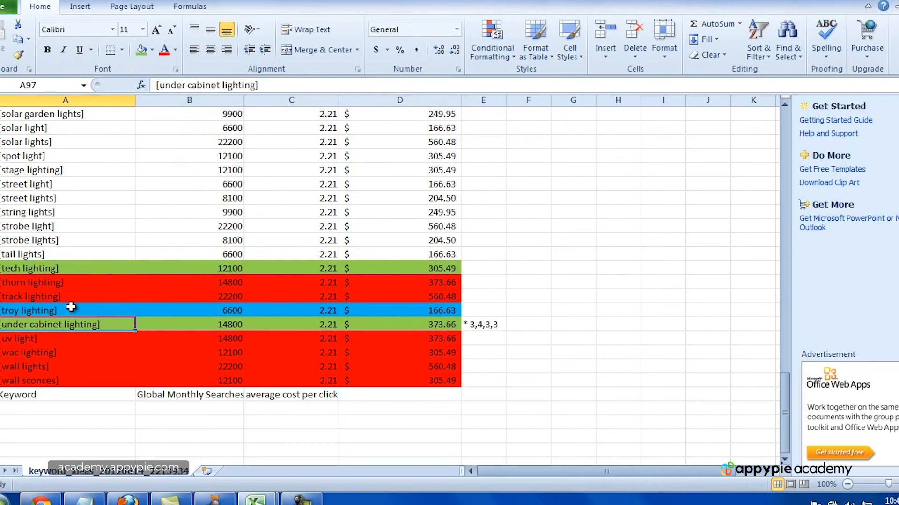
left_click_drag(74, 311, 401, 311)
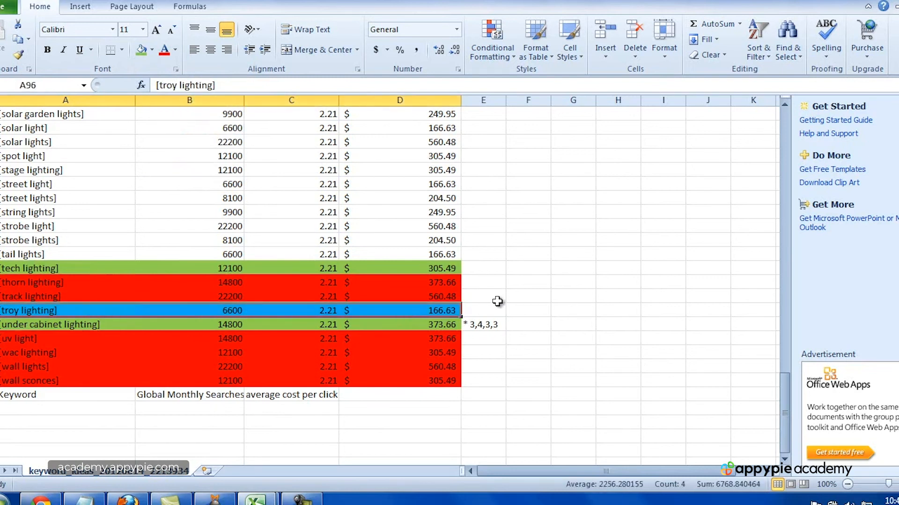
left_click(497, 303)
left_click(471, 309)
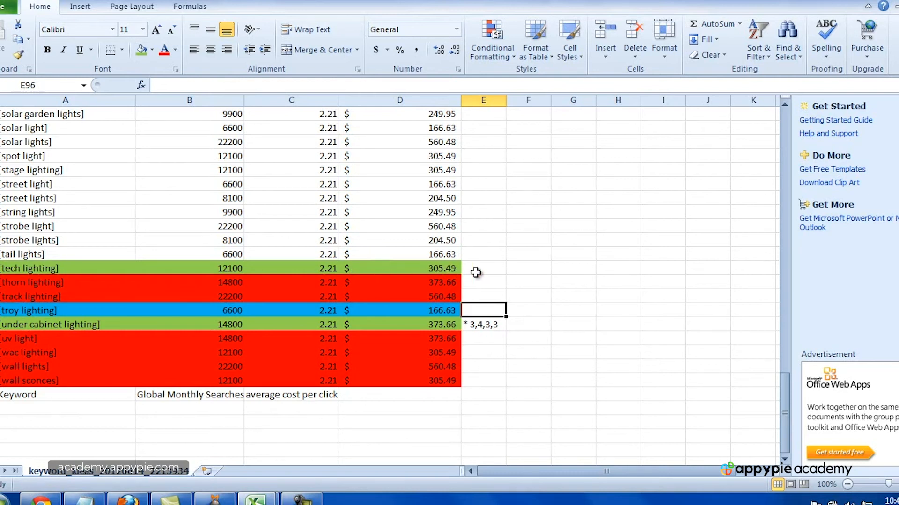
Check the tech lighting results in Market Samurai, then enter "* 4,2,3,3" in cell E93 of the Excel workbook.
left_click(214, 498)
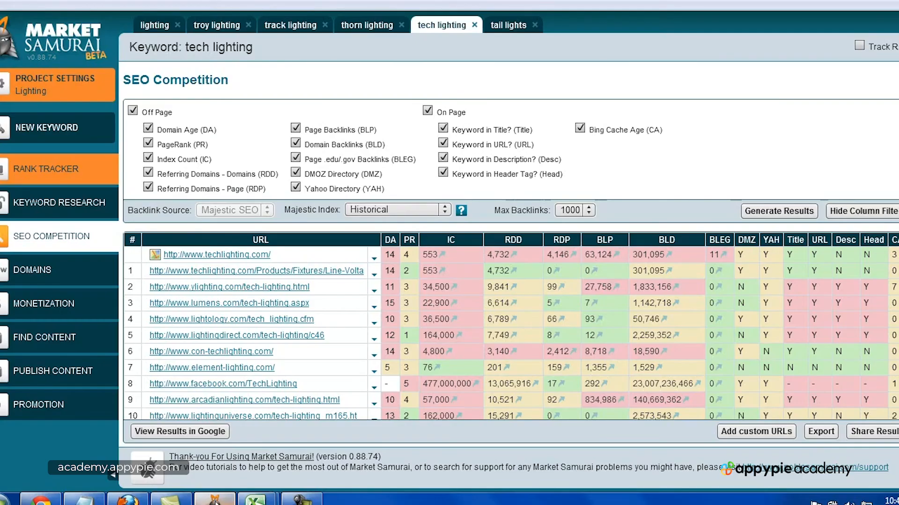
left_click(255, 499)
left_click(482, 270)
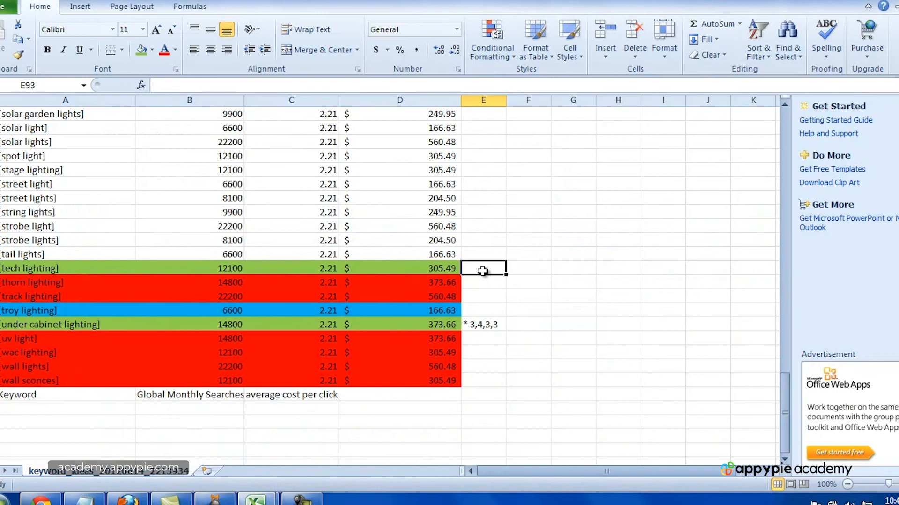
type("*")
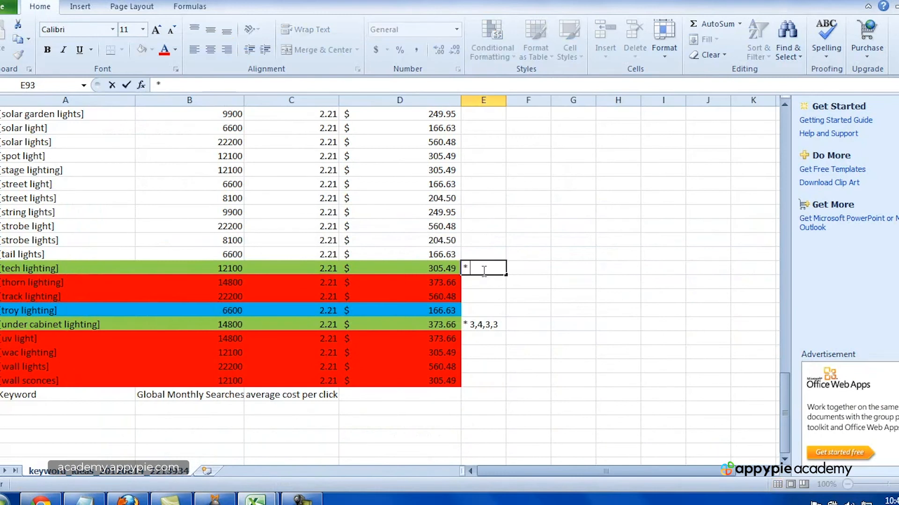
type(" 4,2,3,3")
key("Return")
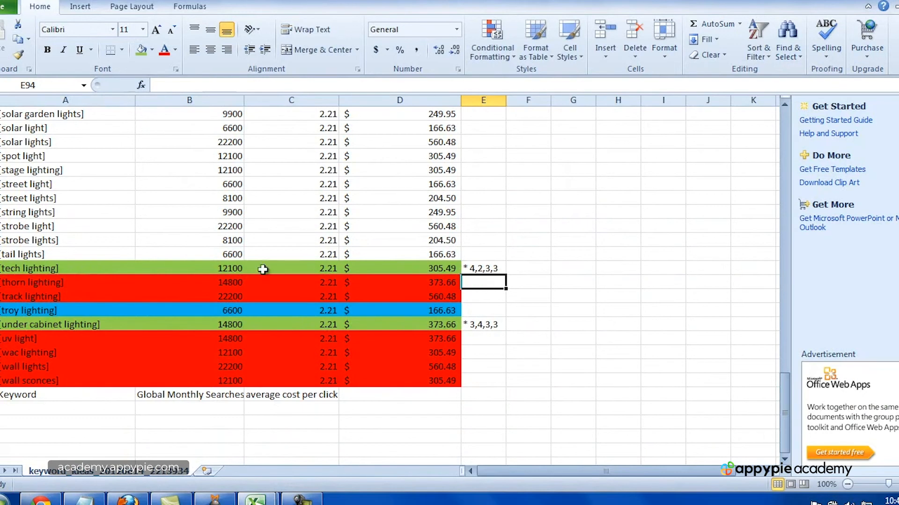
left_click(503, 322)
left_click(502, 365)
left_click(495, 395)
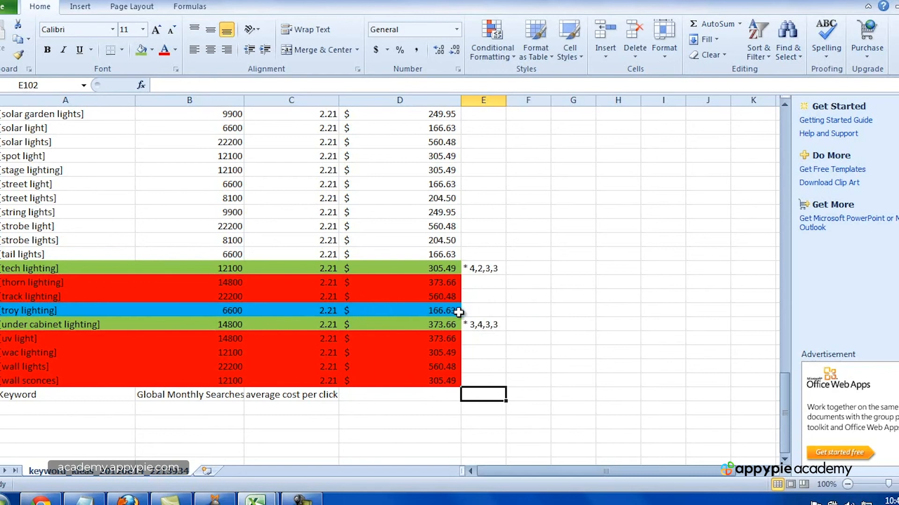
Enter the note "0,1,0,0 GO AFTER THIS KEYWORD - EASY!" in cell E96 beside [troy lighting].
left_click(494, 311)
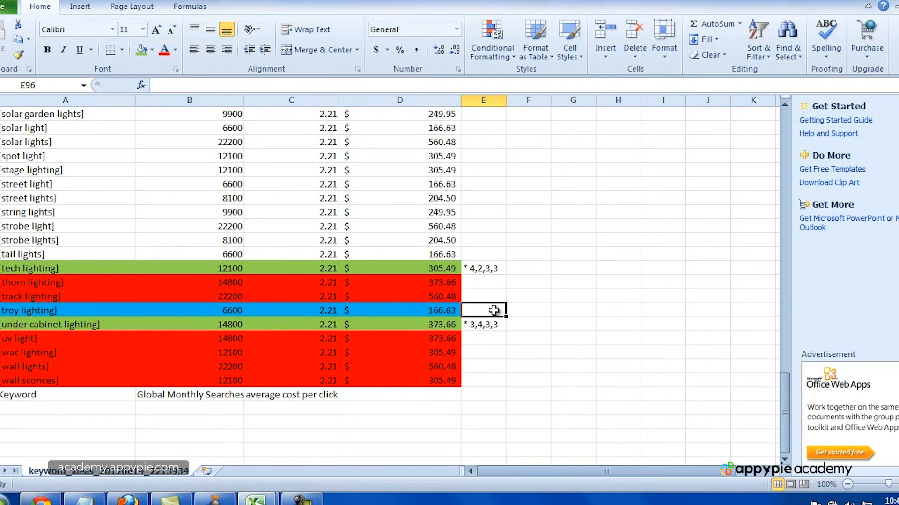
type("0,1,00")
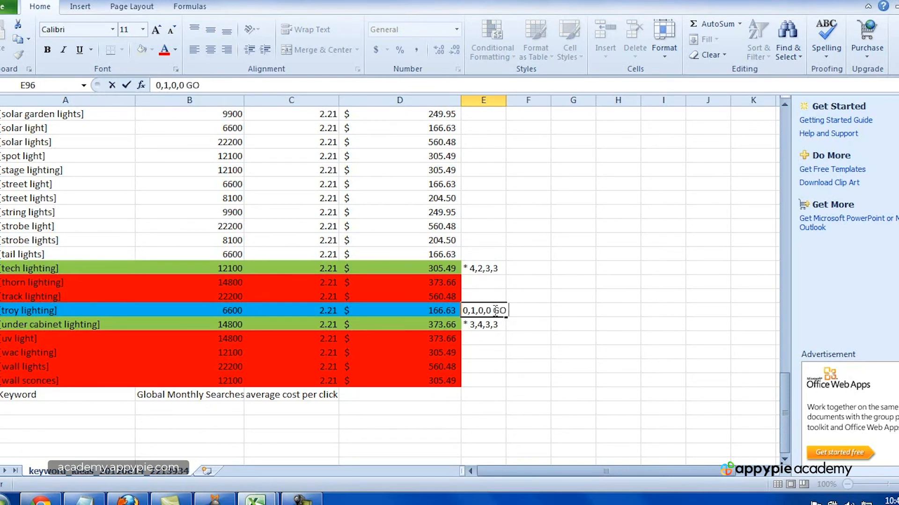
type("IS KEYWOR")
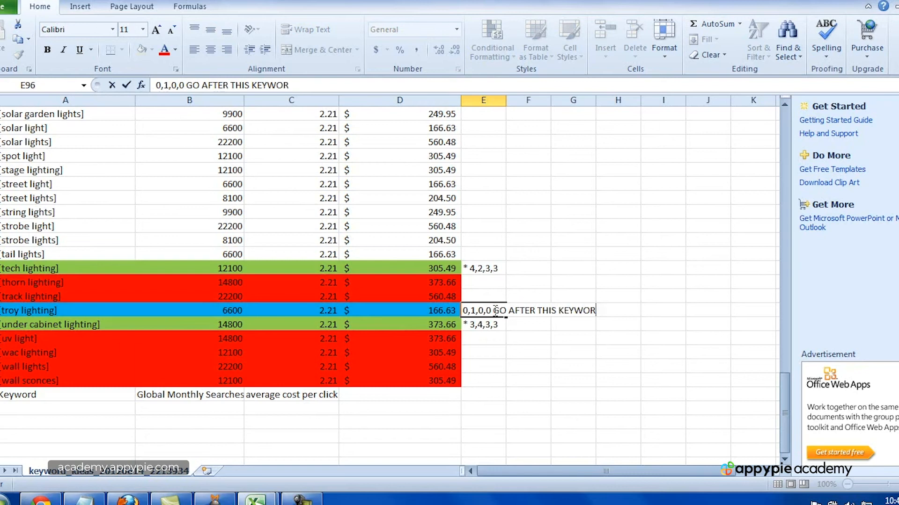
type("D - EAS")
key("Return")
key("Down")
key("Down")
key("Down")
key("Down")
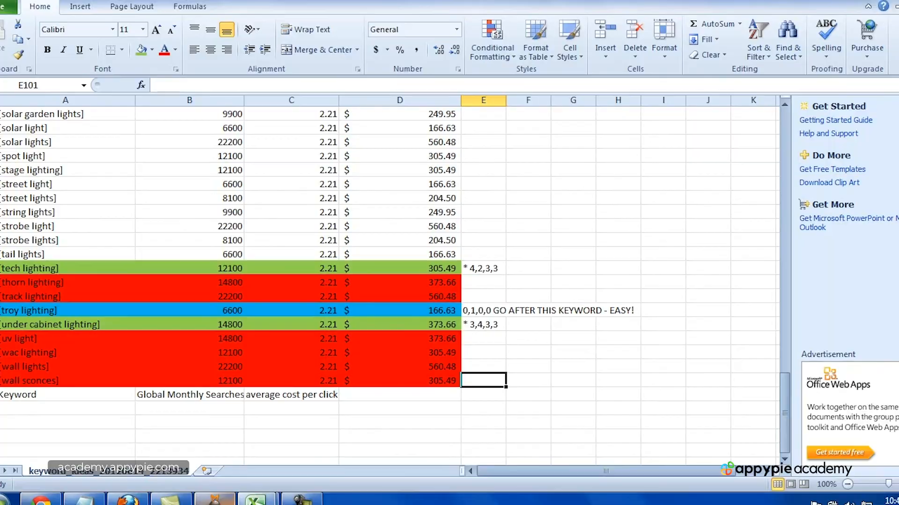
Switch to Market Samurai and generate SEO Competition results for the tail lights keyword.
left_click(215, 500)
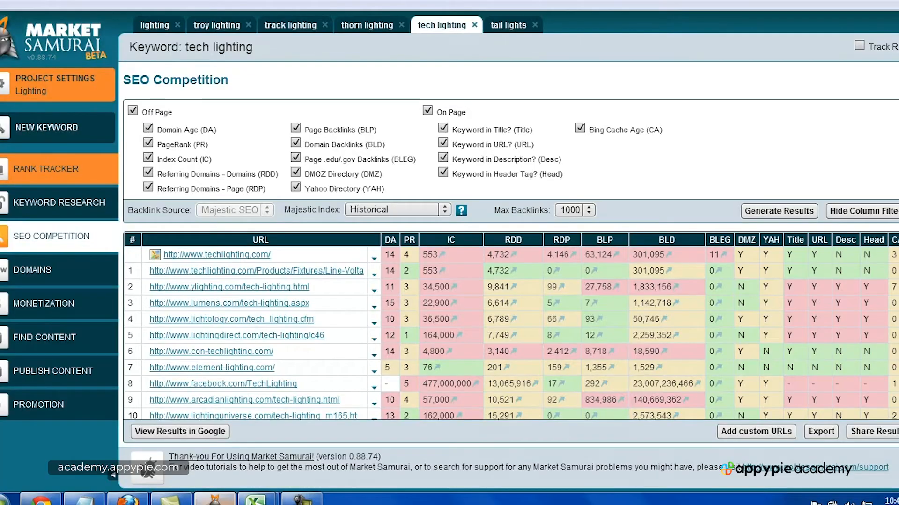
left_click(516, 28)
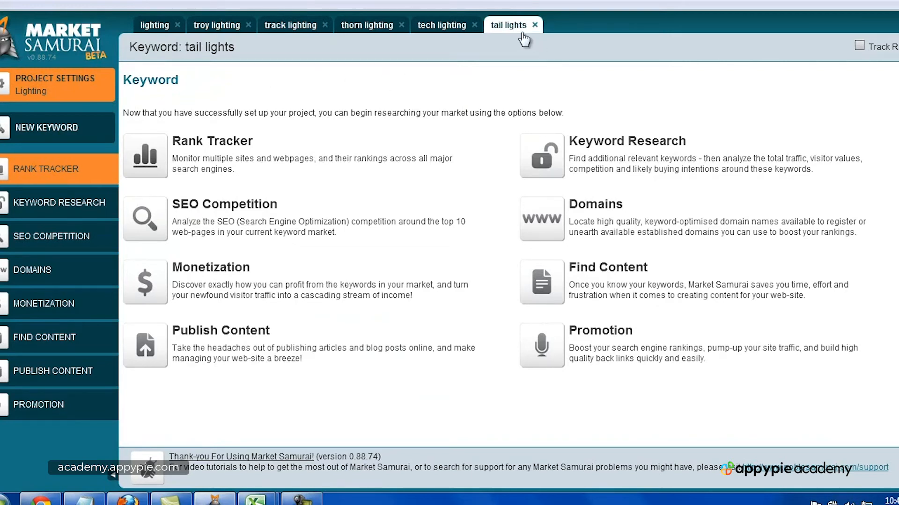
left_click(152, 218)
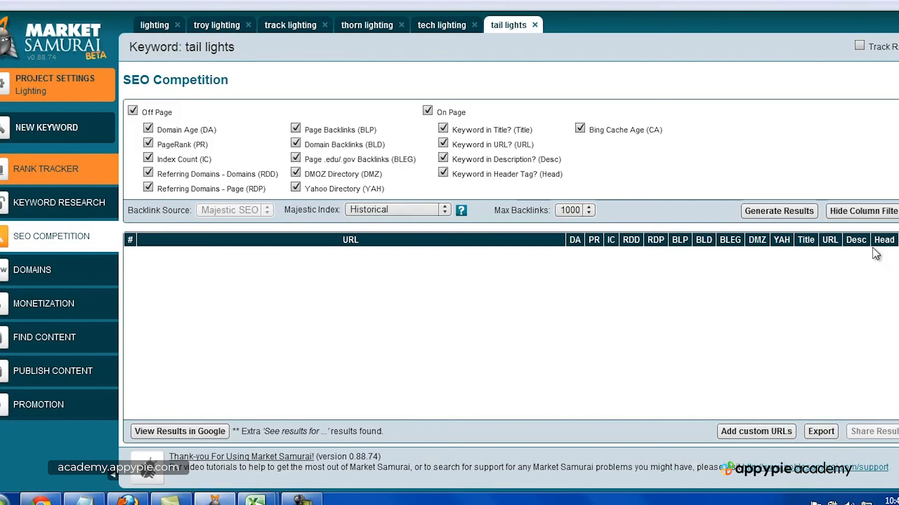
left_click(796, 216)
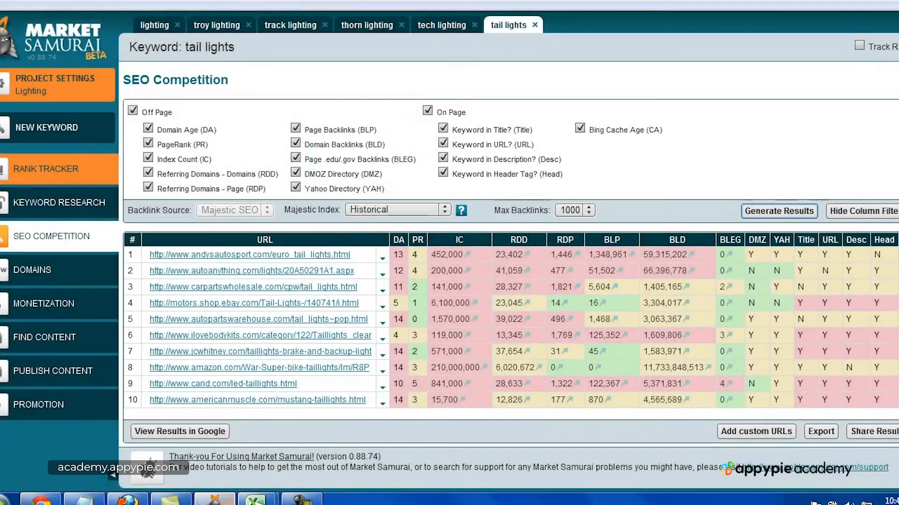
Switch to the keyword workbook in Excel and fill the [tail lights] cells in columns A to D of row 92 with red.
mouse_move(255, 499)
left_click(327, 425)
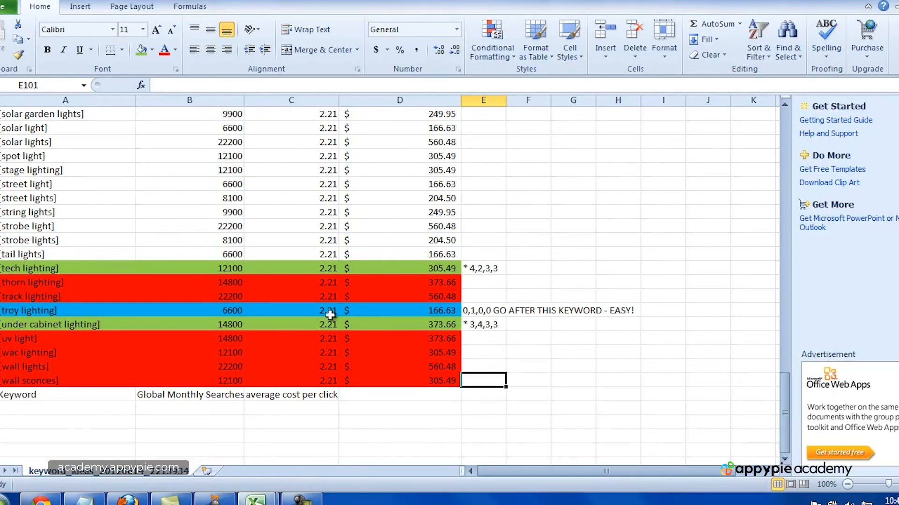
left_click_drag(84, 255, 390, 255)
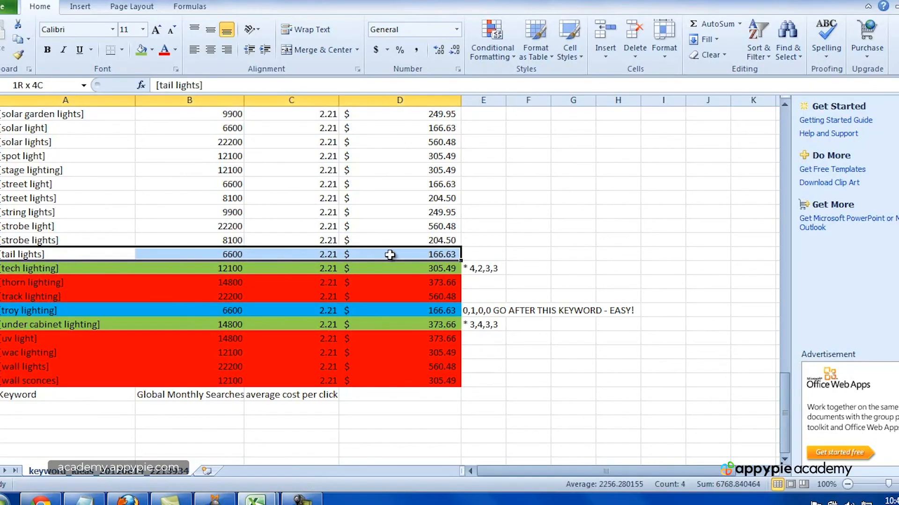
left_click(152, 50)
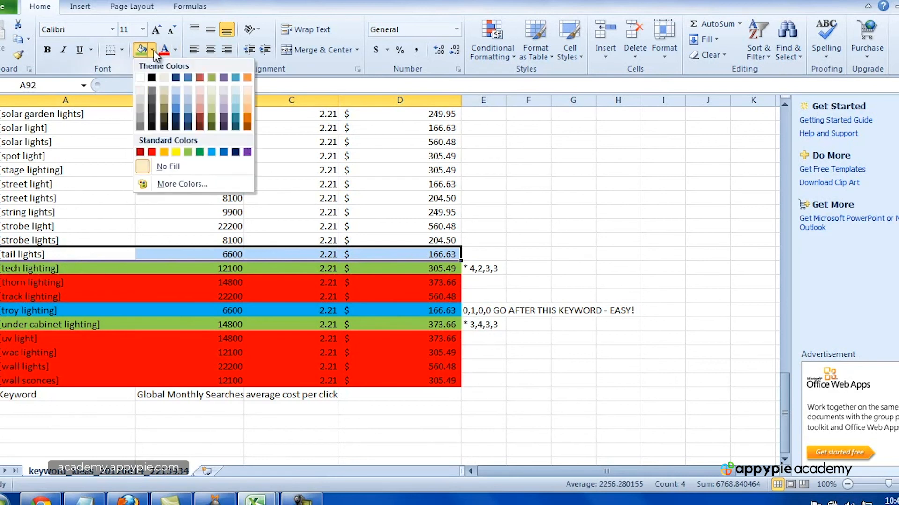
left_click(152, 151)
left_click(508, 242)
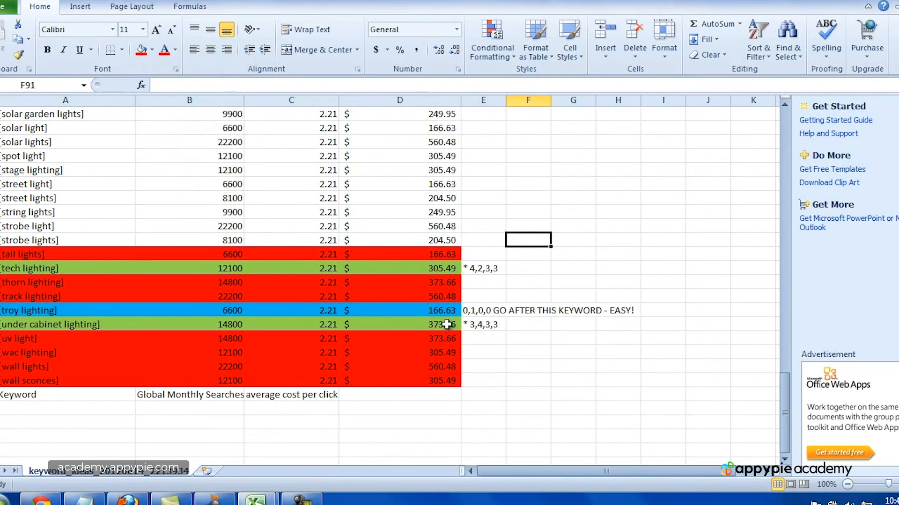
Look through the whole keyword list, comparing the unmarked keywords with the color-marked rows at its end.
scroll(447, 324, "up", 20)
scroll(420, 306, "down", 7)
scroll(421, 306, "down", 20)
scroll(394, 295, "up", 7)
scroll(393, 296, "up", 20)
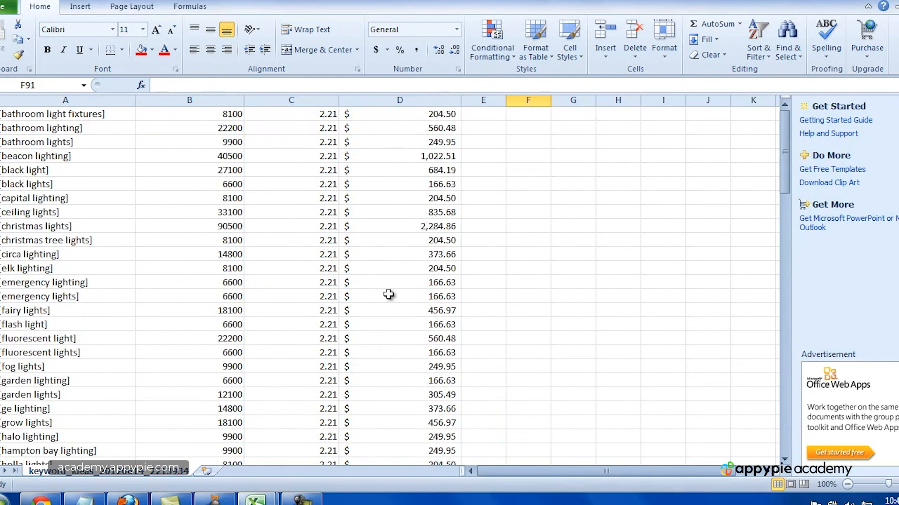
scroll(389, 294, "down", 20)
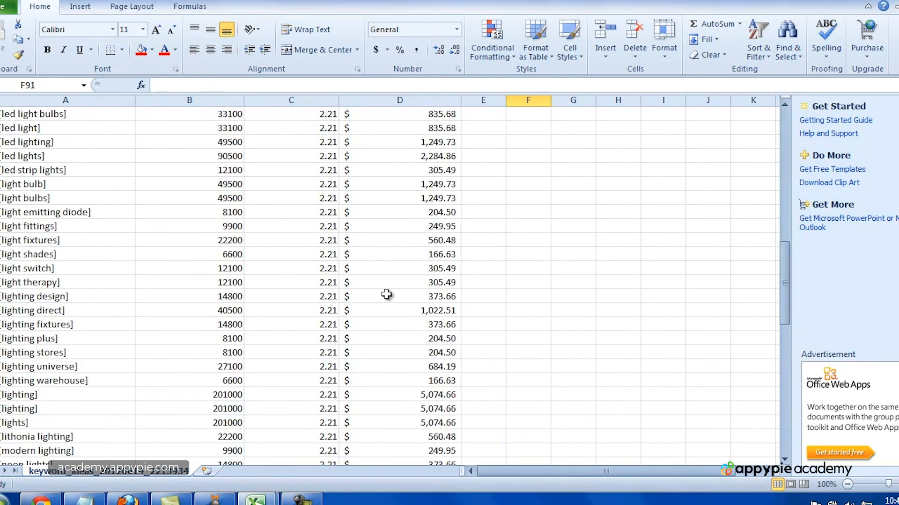
scroll(386, 294, "down", 3)
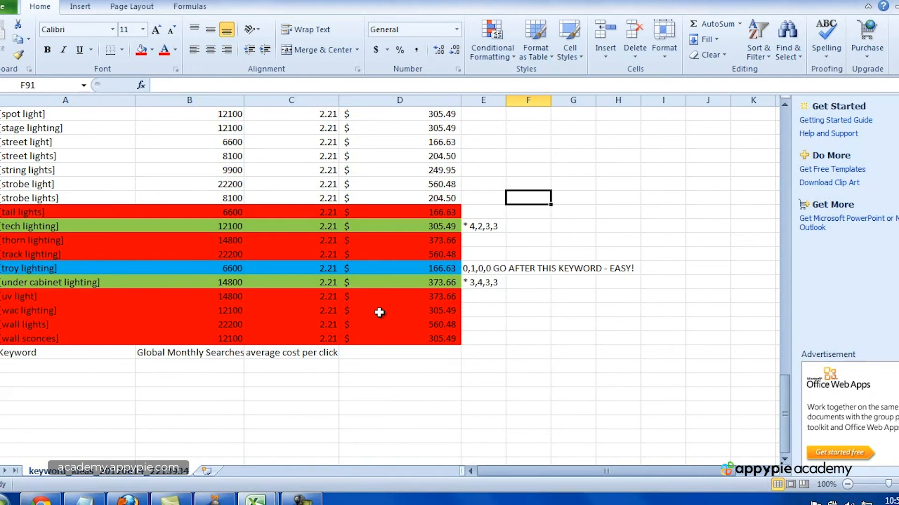
left_click(302, 500)
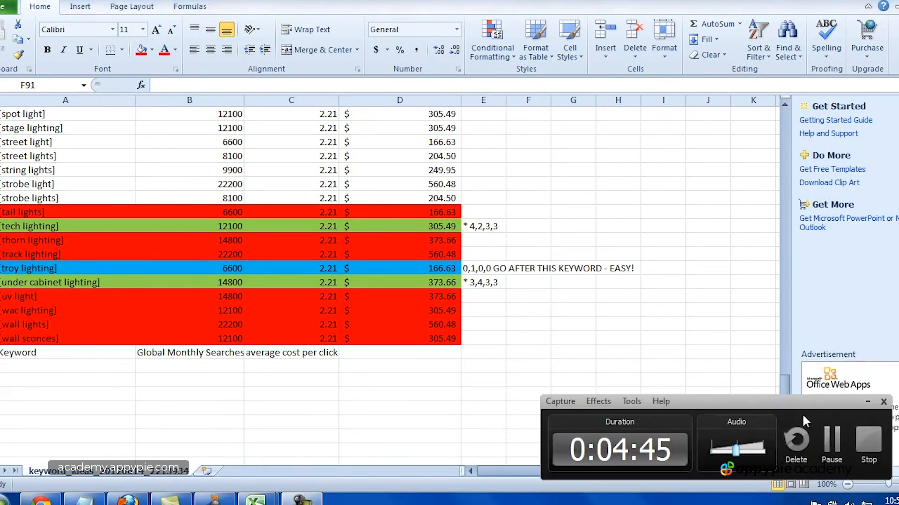
left_click(865, 449)
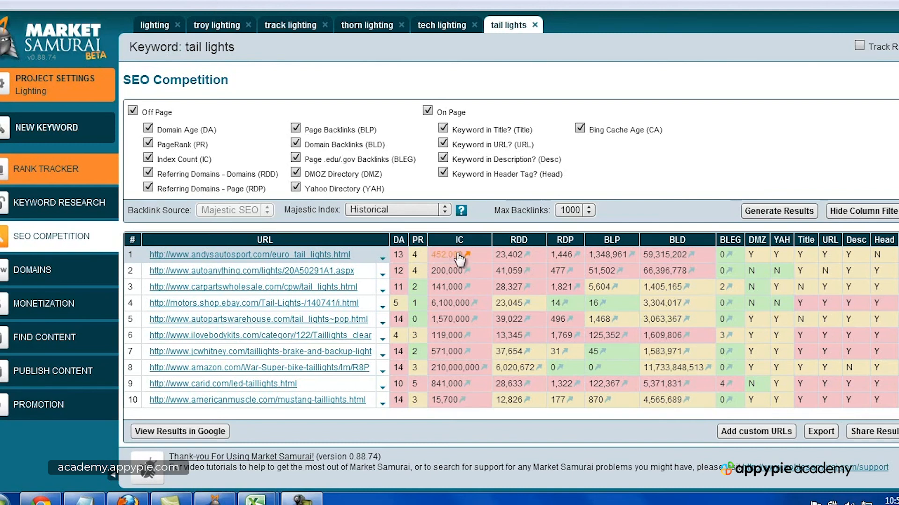
Read the descriptions of the IC, RDD and DMZ columns in Market Samurai's tail lights SEO Competition results.
mouse_move(457, 248)
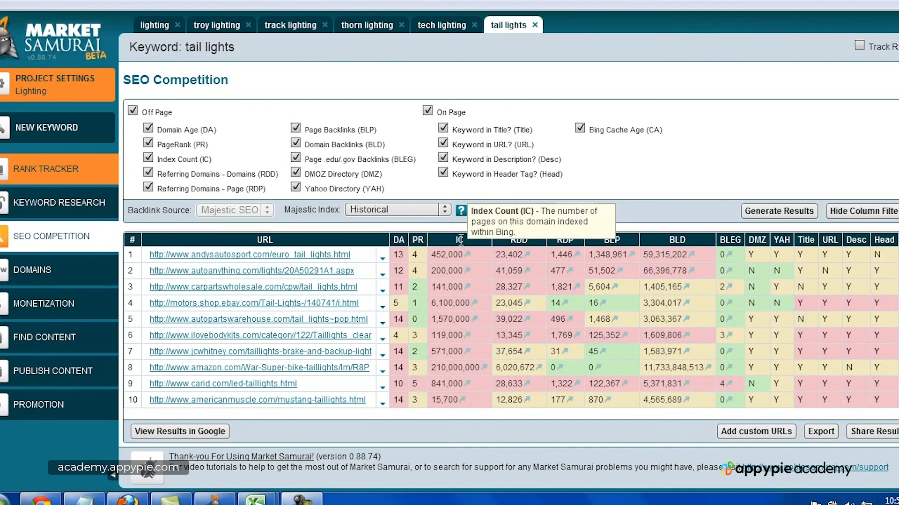
mouse_move(519, 243)
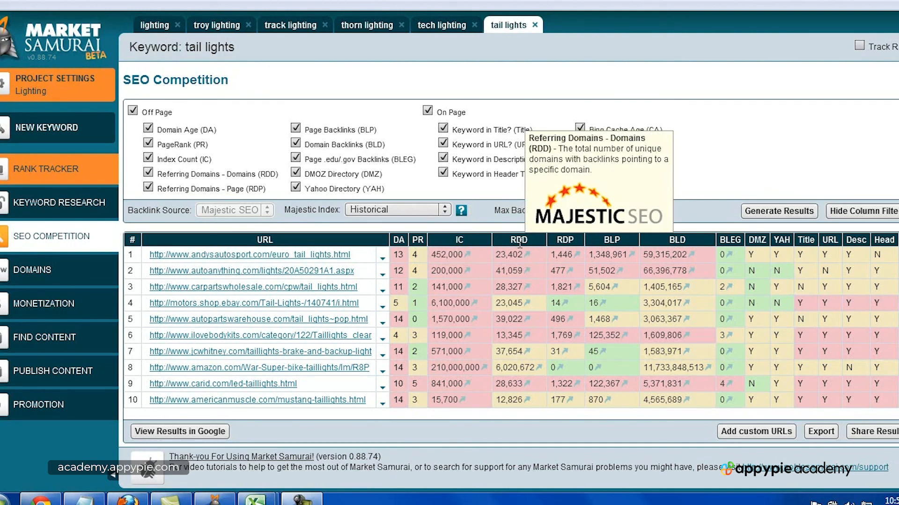
mouse_move(758, 241)
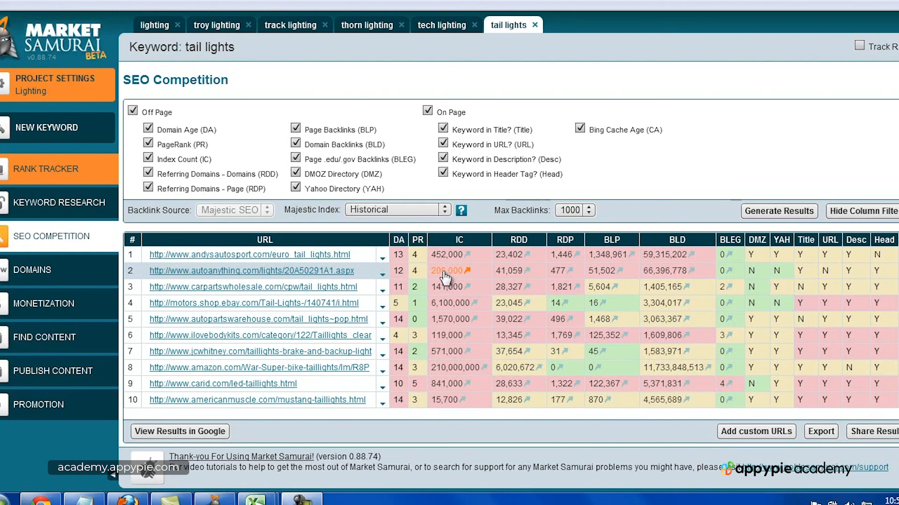
left_click(299, 500)
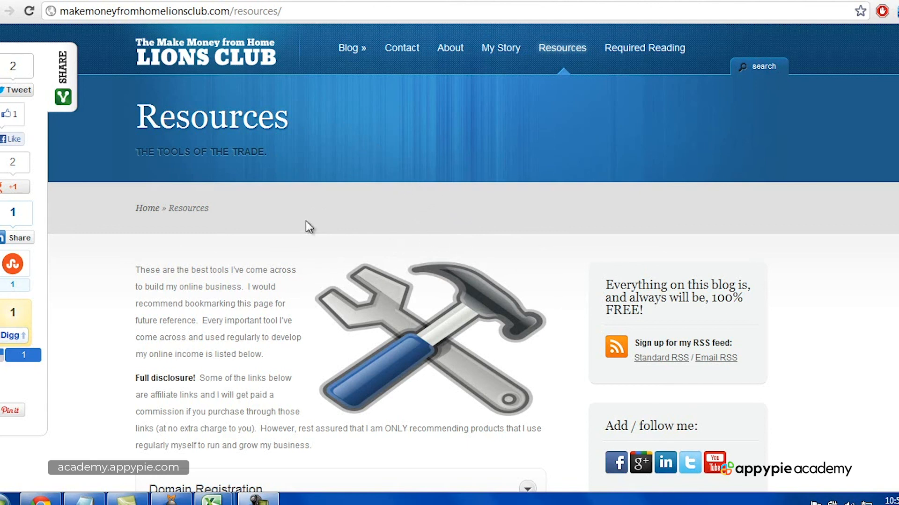
Visit the Market Samurai link and its free temporary trial version link in the Resources page's Keyword Research section, returning to the page each time.
scroll(270, 178, "down", 5)
scroll(260, 166, "up", 5)
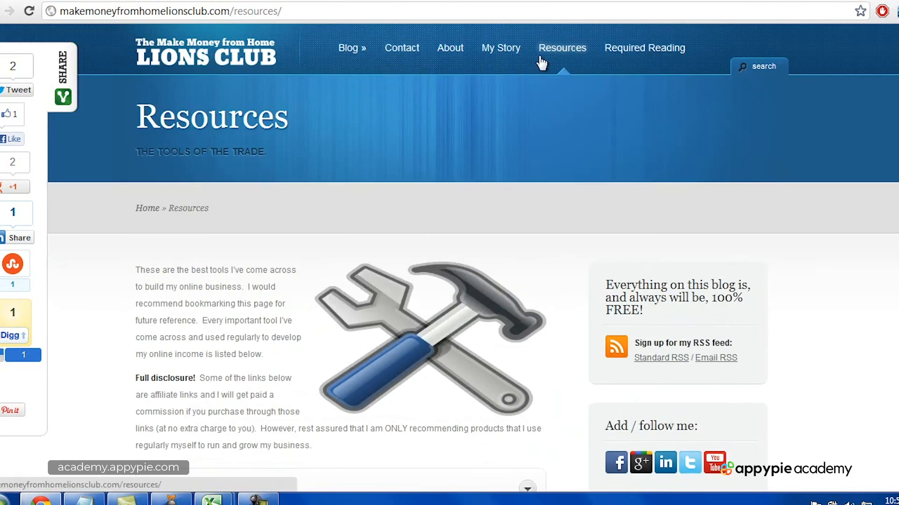
scroll(375, 259, "down", 8)
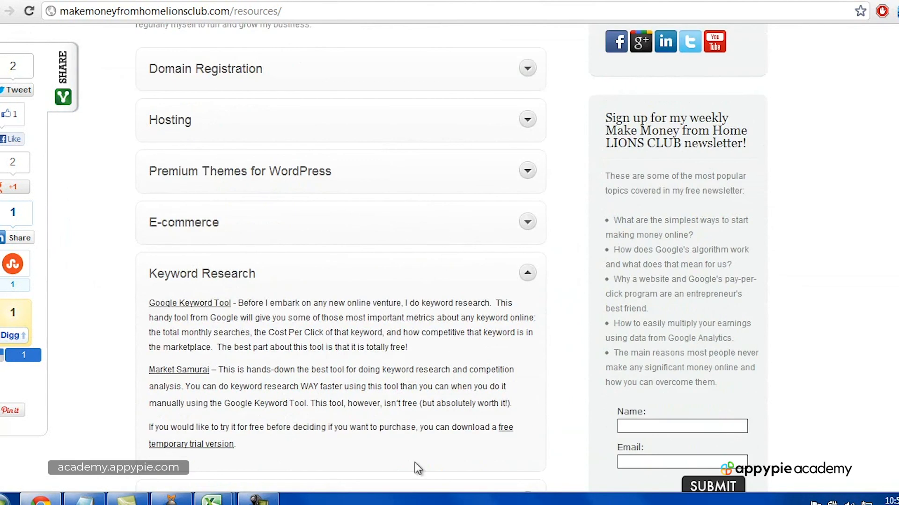
left_click(195, 372)
left_click(59, 1)
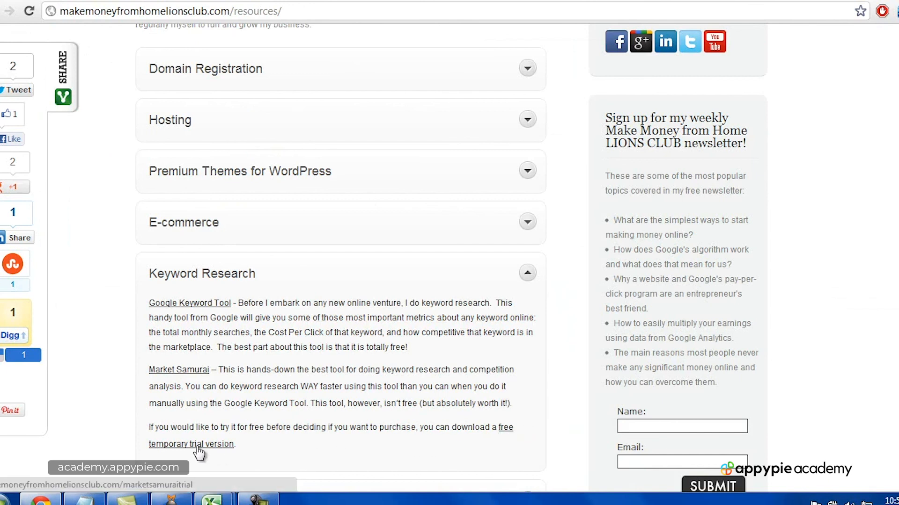
left_click(197, 447)
left_click(85, 2)
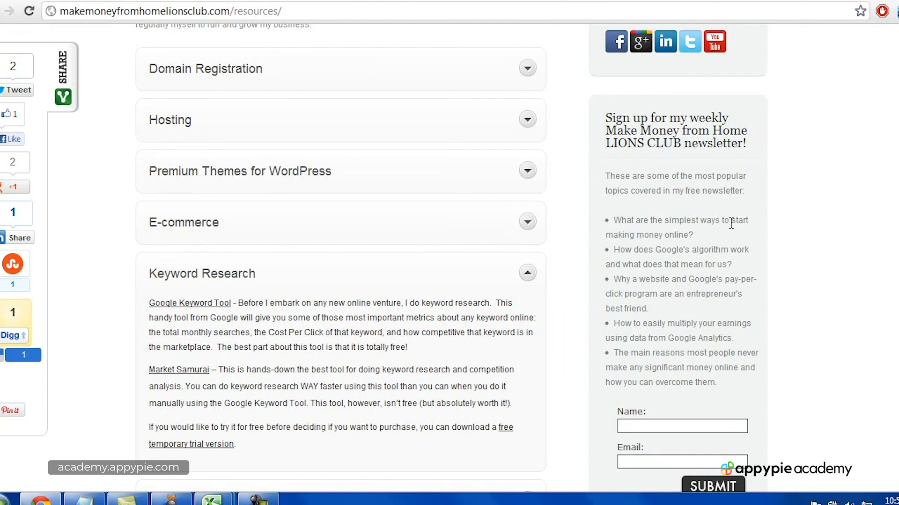
scroll(755, 215, "up", 5)
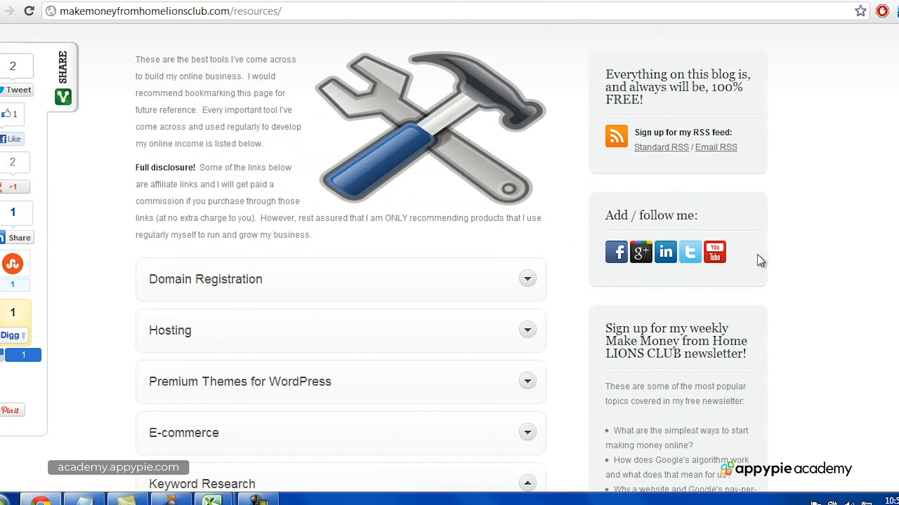
scroll(342, 247, "up", 5)
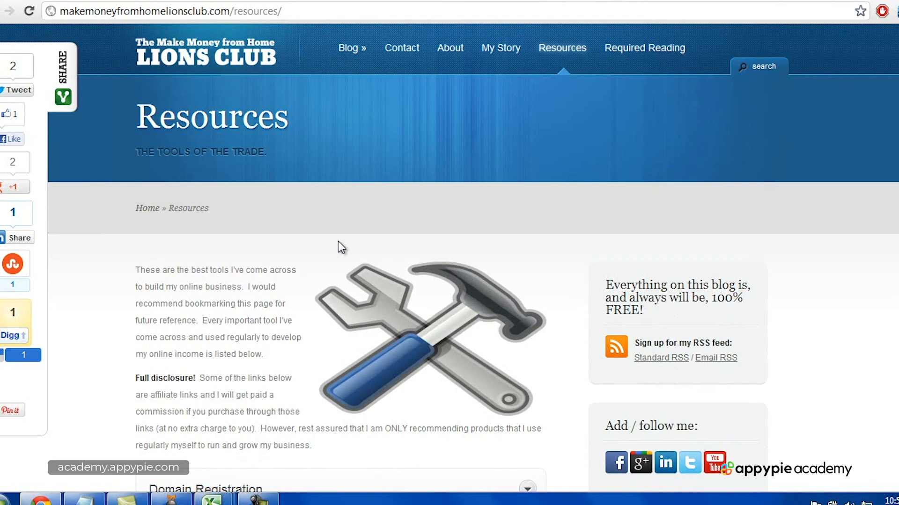
left_click(258, 498)
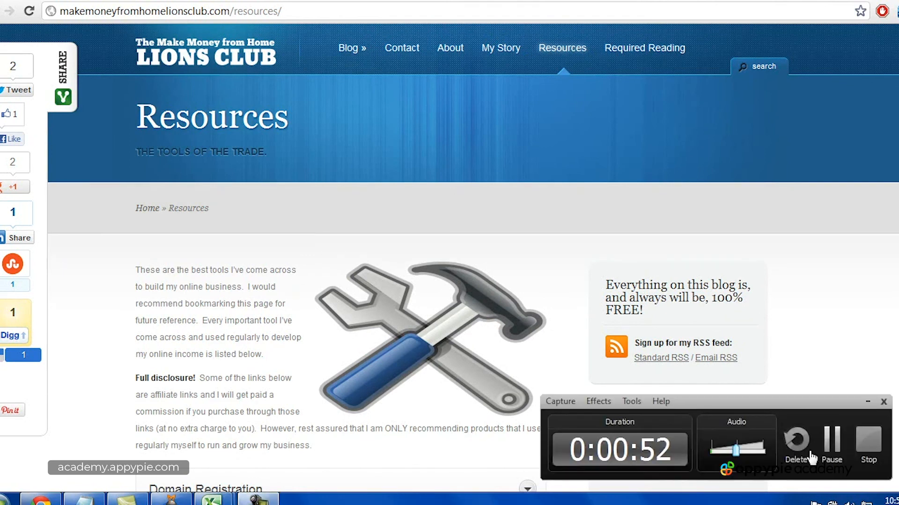